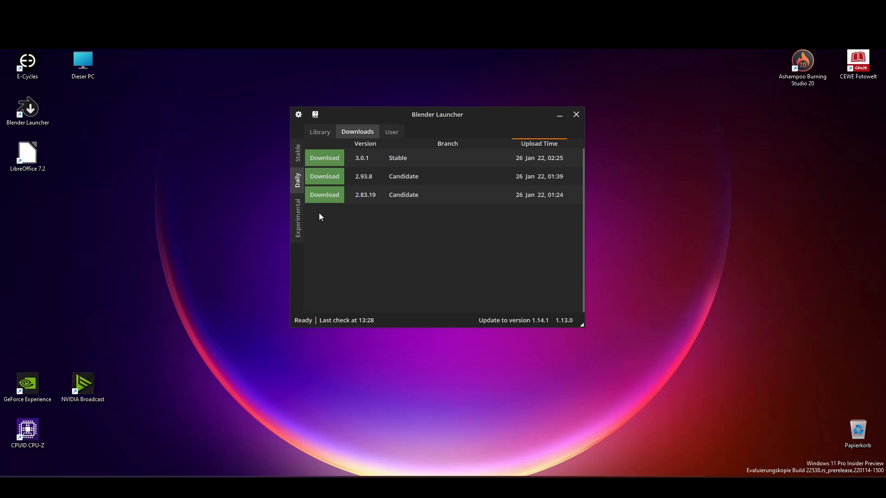
Launch the installed Blender 3.1.0 Alpha daily build dated 25 Jan 22 from the library.
{"action": "mouse_move", "coordinate": [433, 123]}
{"action": "left_mouse_down"}
{"action": "mouse_move", "coordinate": [420, 124]}
{"action": "mouse_move", "coordinate": [434, 124]}
{"action": "left_mouse_up"}
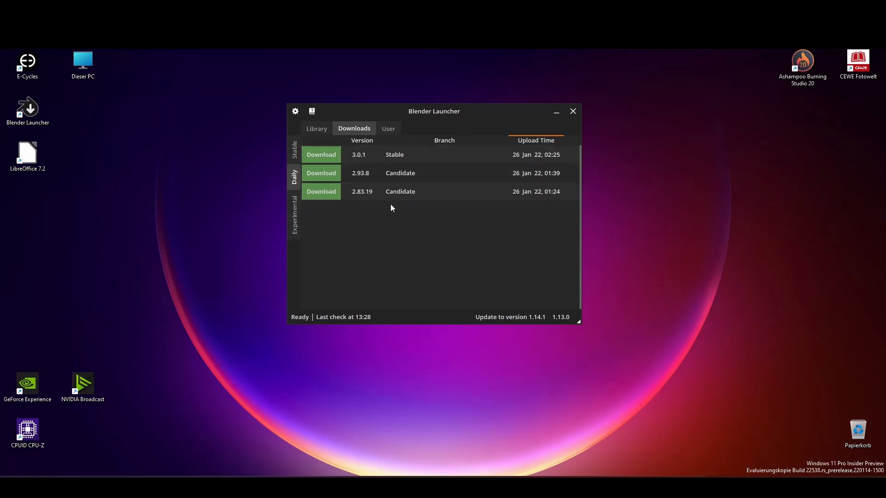
{"action": "left_click", "coordinate": [319, 127]}
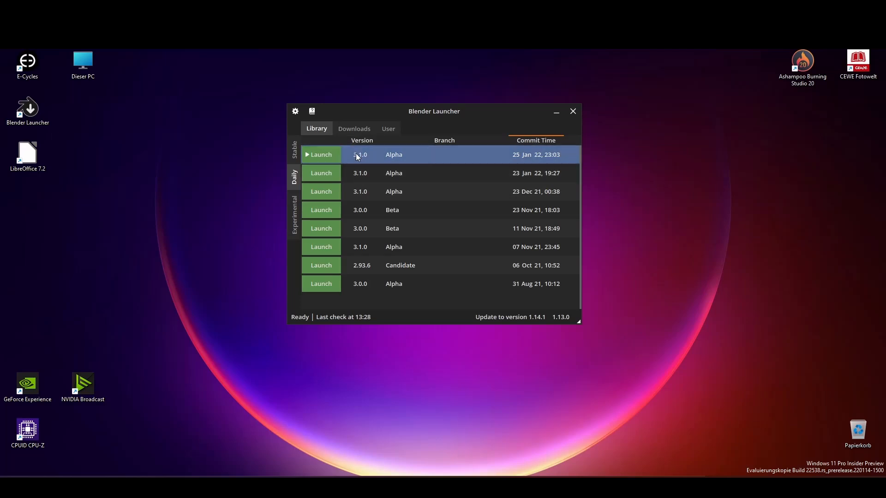
{"action": "left_click", "coordinate": [325, 160]}
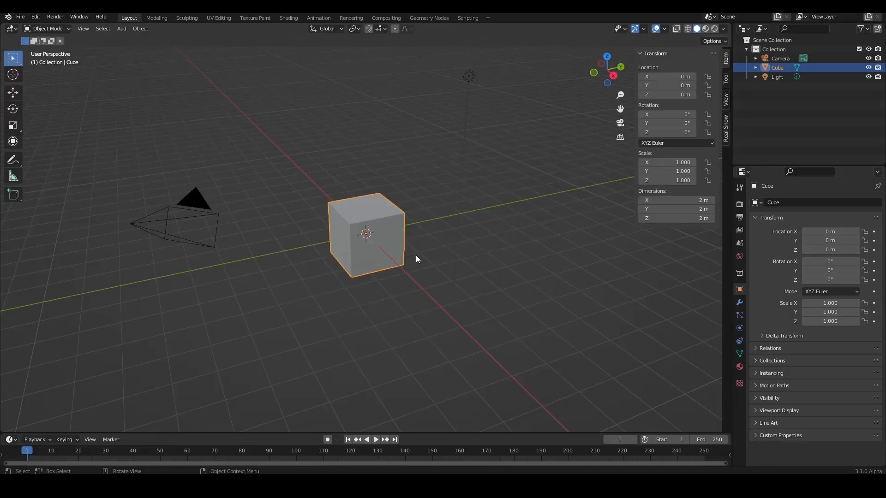
Delete all default objects from the Blender scene and hide the viewport's transform sidebar.
{"action": "middle_click_drag", "start_coordinate": [416, 259], "coordinate": [371, 278]}
{"action": "key", "text": "a"}
{"action": "key", "text": "Delete"}
{"action": "key", "text": "n"}
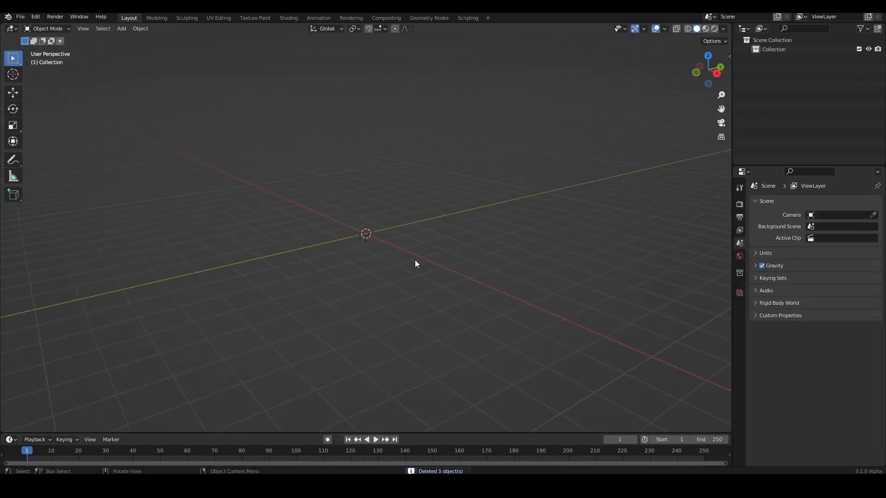
Add a mesh plane at the origin and scale it by 10.
{"action": "middle_click_drag", "start_coordinate": [425, 251], "coordinate": [423, 301]}
{"action": "key", "text": "shift+a"}
{"action": "mouse_move", "coordinate": [333, 211]}
{"action": "left_click", "coordinate": [397, 209]}
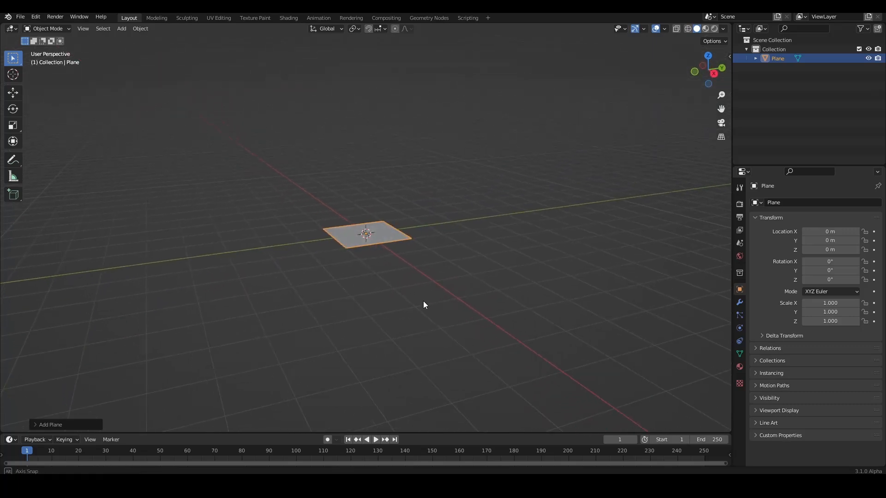
{"action": "type", "text": "s"}
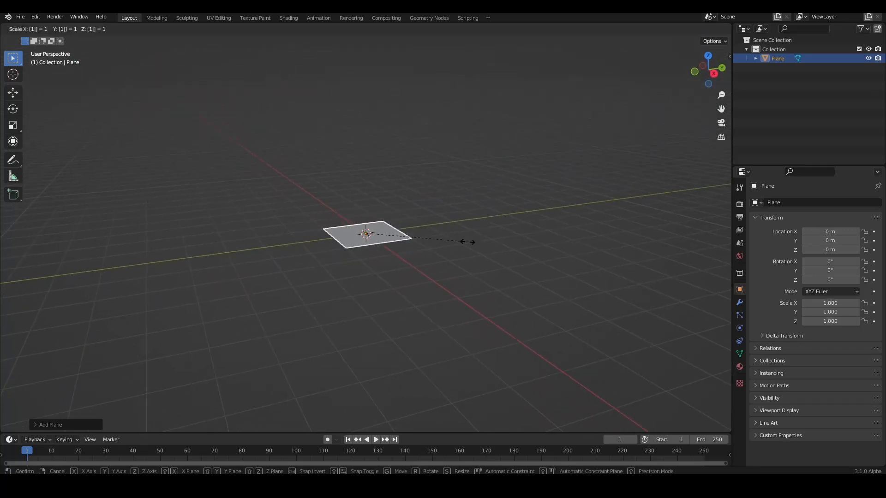
{"action": "type", "text": "10"}
{"action": "key", "text": "Return"}
{"action": "scroll", "coordinate": [467, 241], "scroll_direction": "down", "scroll_amount": 5}
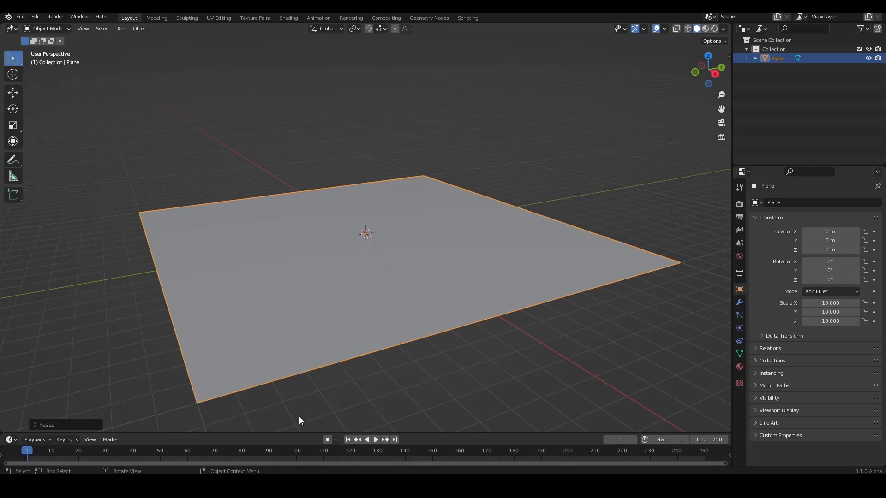
Enlarge the timeline area, switch it to the Geometry Node Editor without its sidebar, and create a new node tree for the plane.
{"action": "left_click_drag", "start_coordinate": [302, 434], "coordinate": [303, 265]}
{"action": "left_click", "coordinate": [11, 270]}
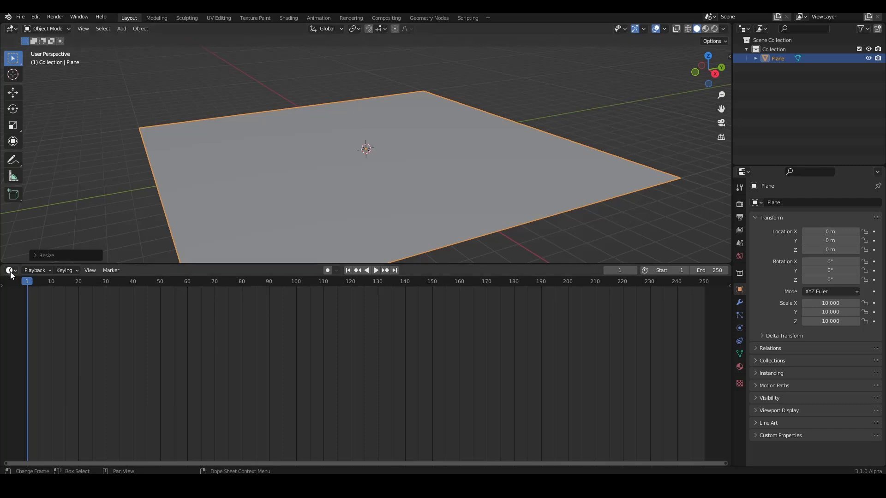
{"action": "left_click_drag", "start_coordinate": [129, 265], "coordinate": [92, 245]}
{"action": "left_click", "coordinate": [11, 250]}
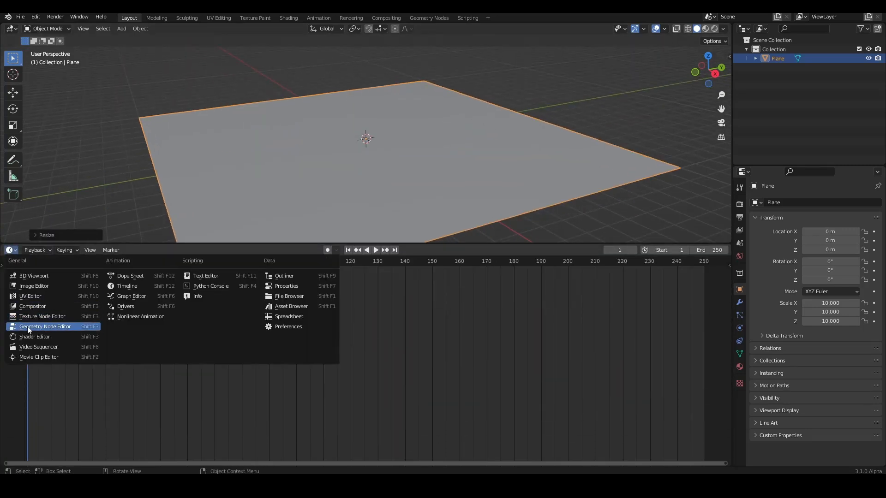
{"action": "left_click", "coordinate": [29, 326]}
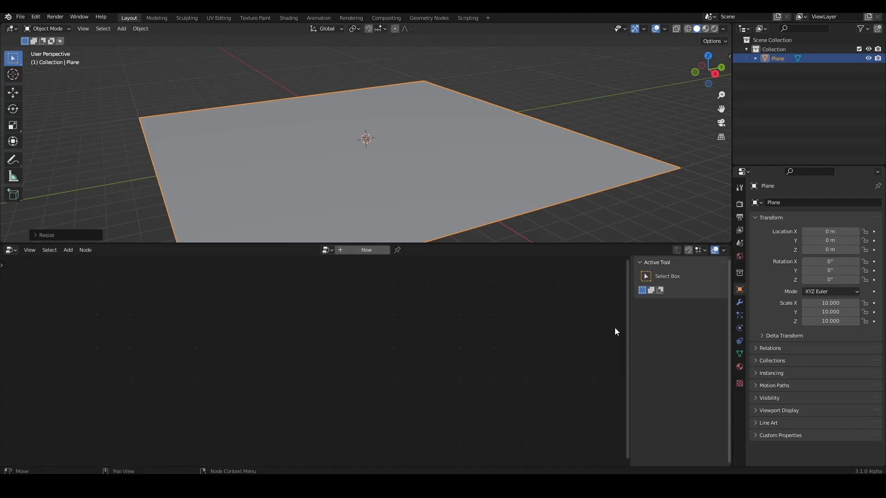
{"action": "left_click_drag", "start_coordinate": [630, 325], "coordinate": [882, 353]}
{"action": "left_click", "coordinate": [356, 249]}
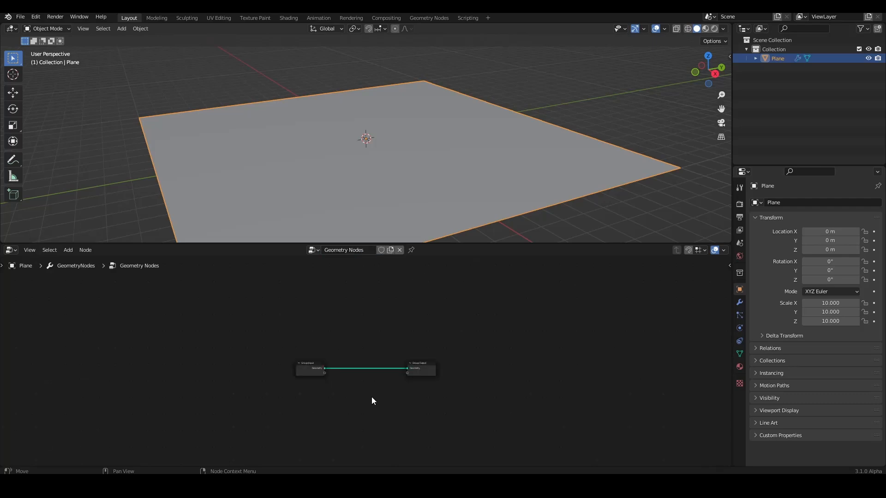
Spread the Group Input and Group Output nodes far apart and align them on one level.
{"action": "scroll", "coordinate": [304, 363], "scroll_direction": "up", "scroll_amount": 2}
{"action": "left_click_drag", "start_coordinate": [306, 366], "coordinate": [190, 377]}
{"action": "left_click_drag", "start_coordinate": [437, 375], "coordinate": [594, 373]}
{"action": "key", "text": "Home"}
{"action": "scroll", "coordinate": [394, 366], "scroll_direction": "up", "scroll_amount": 2}
{"action": "middle_click_drag", "start_coordinate": [205, 352], "coordinate": [192, 352]}
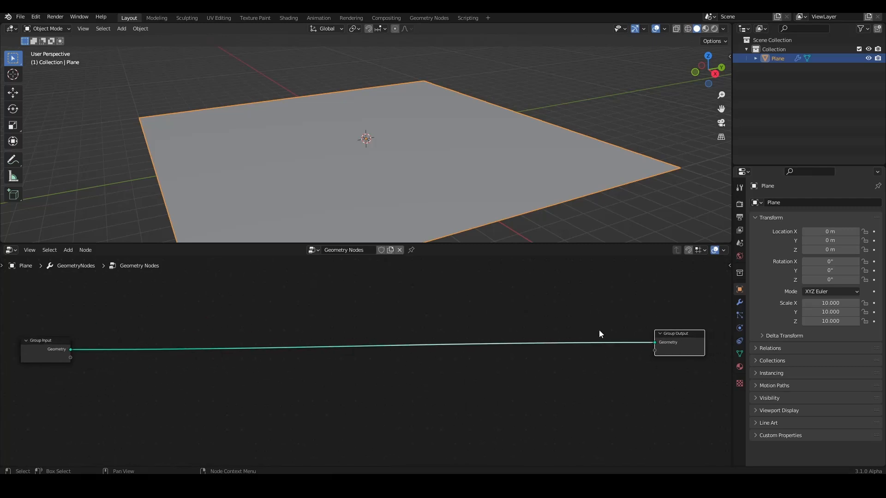
{"action": "left_click_drag", "start_coordinate": [55, 348], "coordinate": [56, 341]}
{"action": "mouse_move", "coordinate": [246, 327]}
{"action": "middle_mouse_down"}
{"action": "mouse_move", "coordinate": [257, 328]}
{"action": "mouse_move", "coordinate": [249, 330]}
{"action": "middle_mouse_up"}
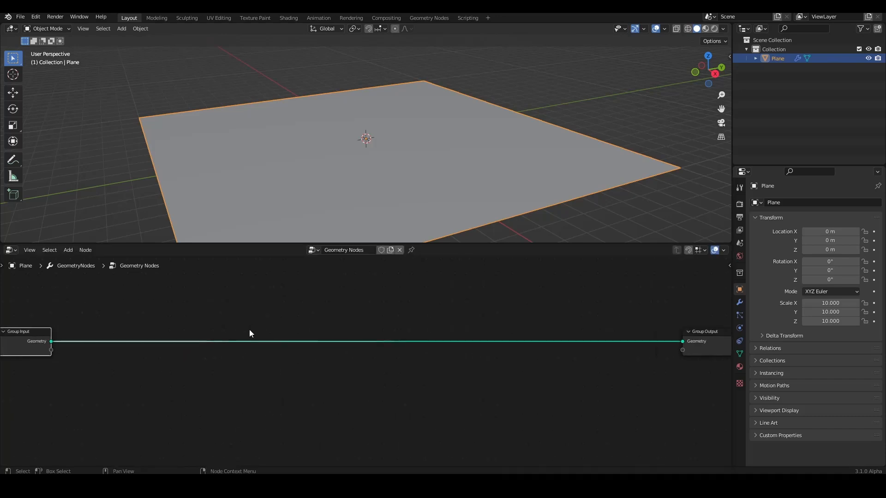
Insert a Subdivide Mesh node on the link directly after Group Input.
{"action": "key", "text": "shift+a"}
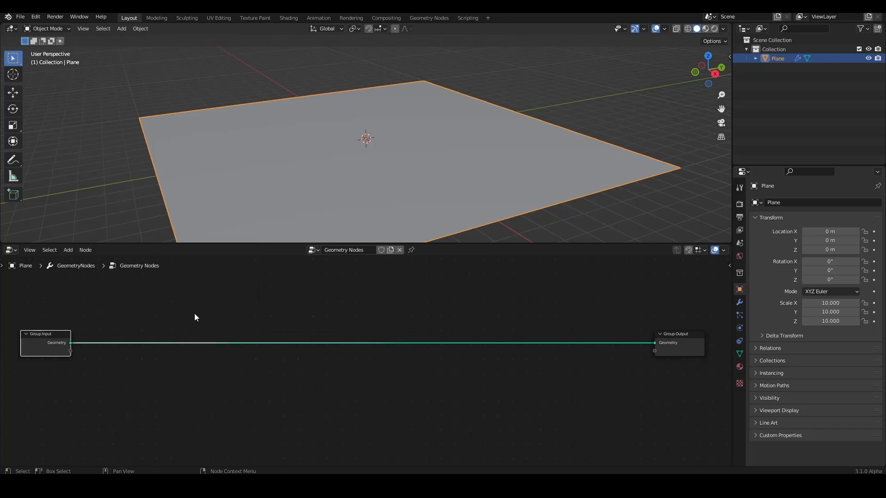
{"action": "key", "text": "shift+a"}
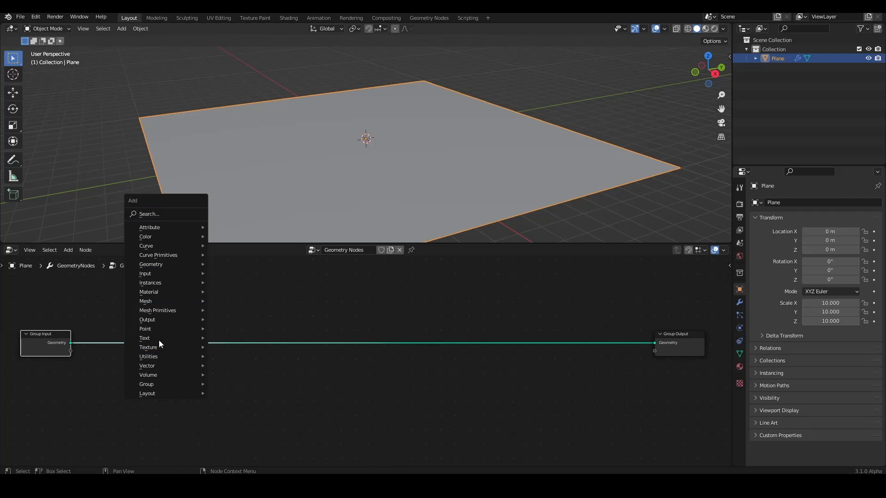
{"action": "mouse_move", "coordinate": [164, 301]}
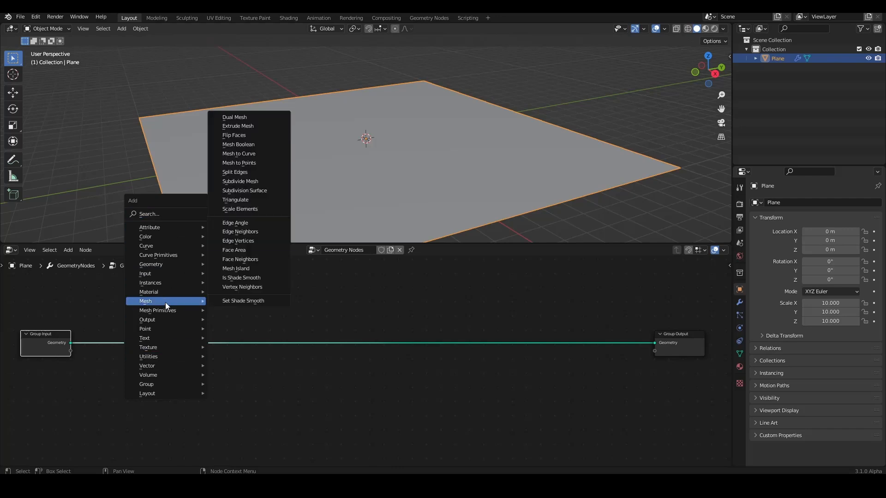
{"action": "left_click", "coordinate": [241, 181]}
{"action": "left_click", "coordinate": [126, 333]}
{"action": "left_click_drag", "start_coordinate": [125, 332], "coordinate": [118, 342]}
Enable the Wireframe overlay in the 3D viewport to show the plane's subdivisions.
{"action": "left_click", "coordinate": [665, 29]}
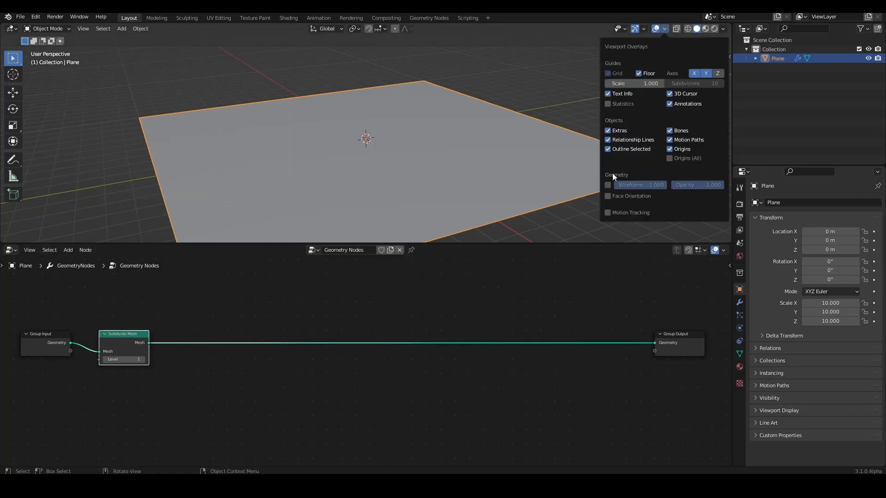
{"action": "left_click", "coordinate": [608, 185]}
{"action": "middle_click_drag", "start_coordinate": [421, 146], "coordinate": [329, 142]}
{"action": "scroll", "coordinate": [374, 146], "scroll_direction": "up", "scroll_amount": 2}
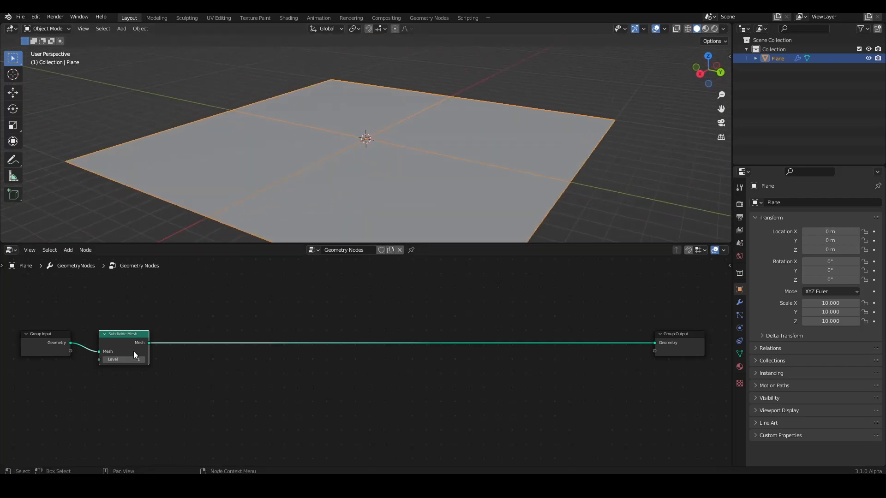
Set the Subdivide Mesh level to 3.
{"action": "left_click", "coordinate": [145, 359]}
{"action": "left_click", "coordinate": [145, 360]}
{"action": "left_click", "coordinate": [104, 359]}
{"action": "left_click", "coordinate": [105, 359]}
{"action": "left_click", "coordinate": [105, 359]}
{"action": "left_click", "coordinate": [105, 359]}
{"action": "middle_click_drag", "start_coordinate": [185, 203], "coordinate": [269, 121]}
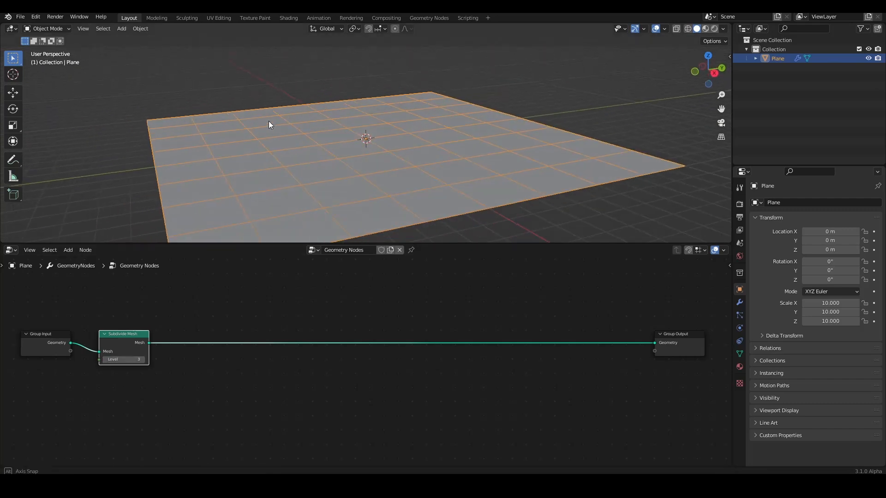
{"action": "scroll", "coordinate": [305, 341], "scroll_direction": "down", "scroll_amount": 1}
{"action": "middle_click_drag", "start_coordinate": [375, 174], "coordinate": [388, 155]}
{"action": "scroll", "coordinate": [328, 297], "scroll_direction": "up", "scroll_amount": 1}
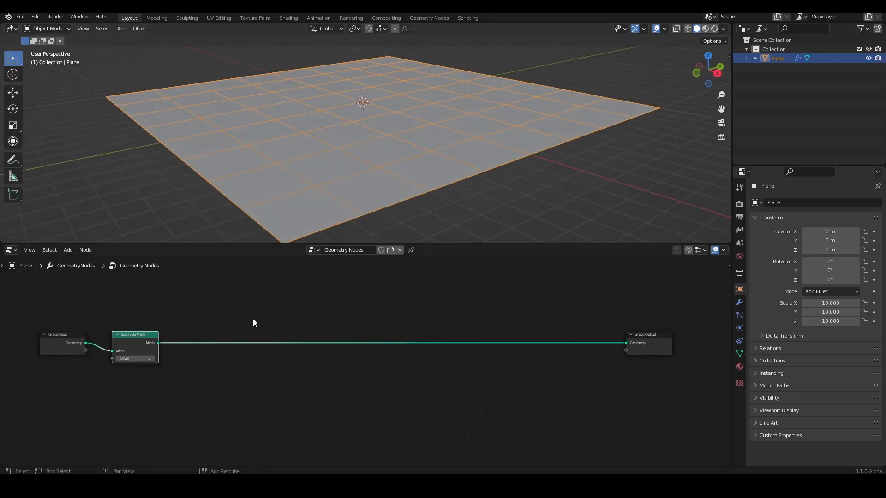
Insert a Scale Elements node after Subdivide Mesh, leaving room between the two nodes.
{"action": "key", "text": "shift+a"}
{"action": "mouse_move", "coordinate": [253, 320]}
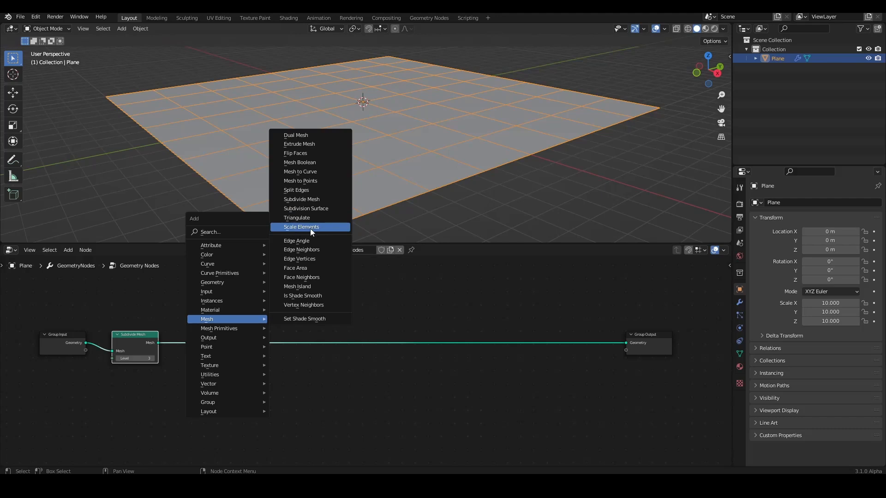
{"action": "left_click", "coordinate": [310, 229]}
{"action": "left_click", "coordinate": [186, 312]}
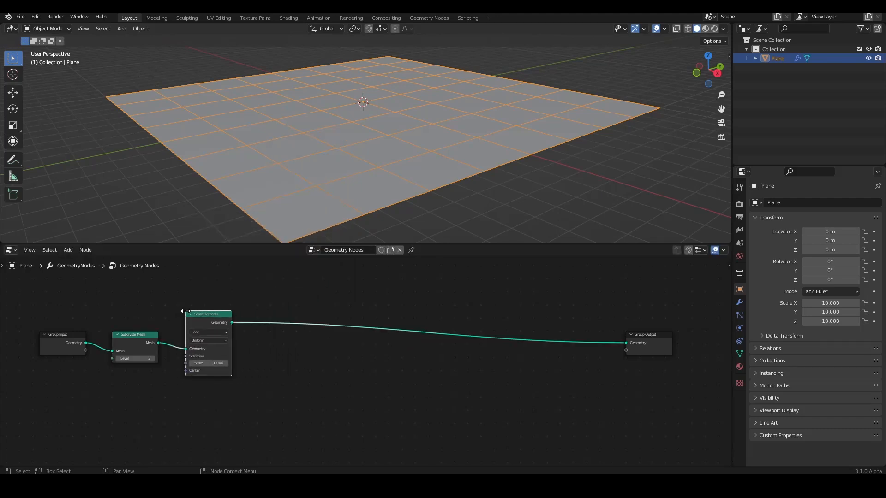
{"action": "mouse_move", "coordinate": [207, 360]}
{"action": "left_mouse_down"}
{"action": "mouse_move", "coordinate": [191, 363]}
{"action": "mouse_move", "coordinate": [208, 363]}
{"action": "left_mouse_up"}
{"action": "right_click", "coordinate": [208, 363]}
{"action": "left_click_drag", "start_coordinate": [218, 323], "coordinate": [283, 331]}
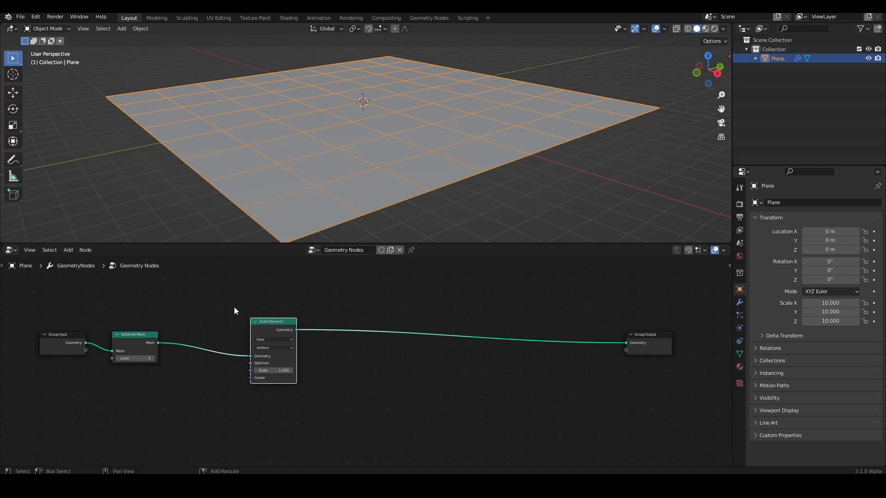
Insert a Split Edges node between Subdivide Mesh and Scale Elements and tidy the node row.
{"action": "key", "text": "shift+a"}
{"action": "mouse_move", "coordinate": [233, 307]}
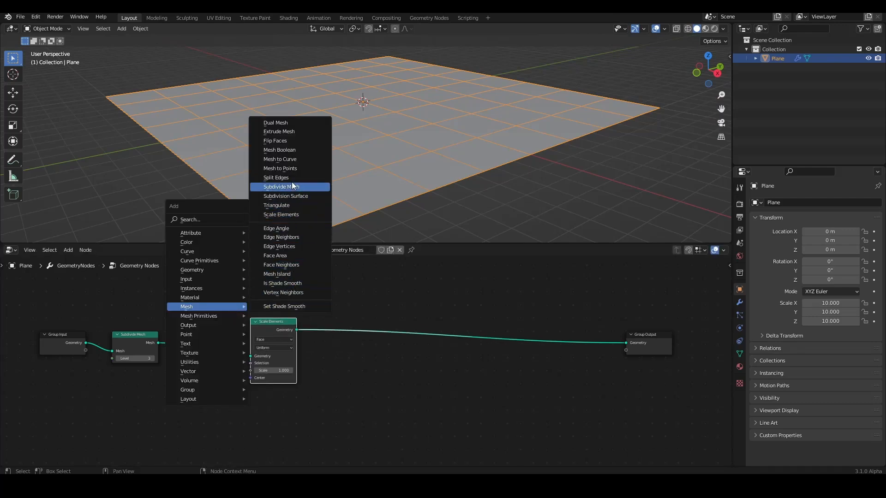
{"action": "left_click", "coordinate": [288, 178]}
{"action": "left_click", "coordinate": [184, 326]}
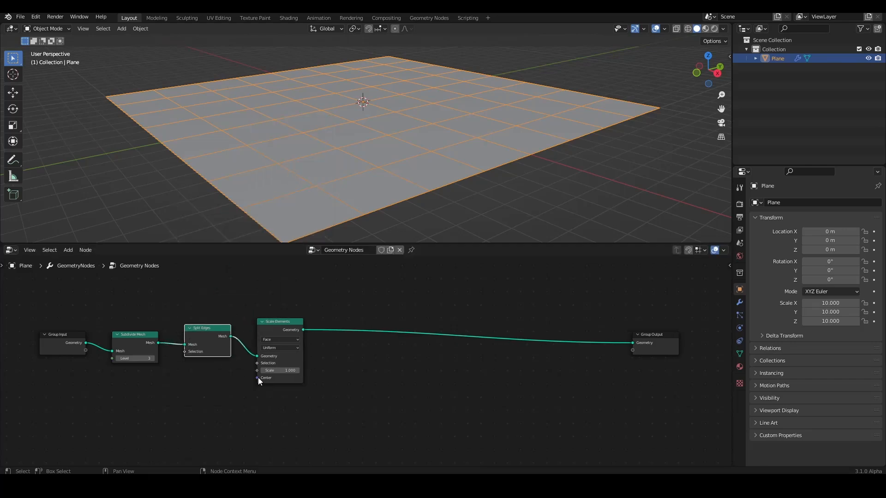
{"action": "mouse_move", "coordinate": [281, 371]}
{"action": "left_mouse_down"}
{"action": "mouse_move", "coordinate": [247, 371]}
{"action": "mouse_move", "coordinate": [298, 370]}
{"action": "mouse_move", "coordinate": [245, 371]}
{"action": "mouse_move", "coordinate": [289, 371]}
{"action": "mouse_move", "coordinate": [280, 370]}
{"action": "left_mouse_up"}
{"action": "middle_click_drag", "start_coordinate": [264, 306], "coordinate": [310, 290]}
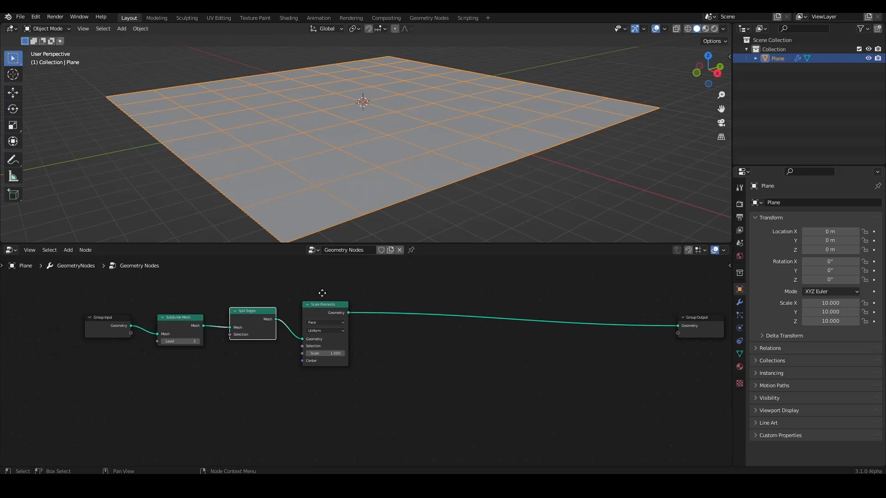
{"action": "scroll", "coordinate": [320, 293], "scroll_direction": "up", "scroll_amount": 1}
{"action": "left_click_drag", "start_coordinate": [231, 310], "coordinate": [213, 319]}
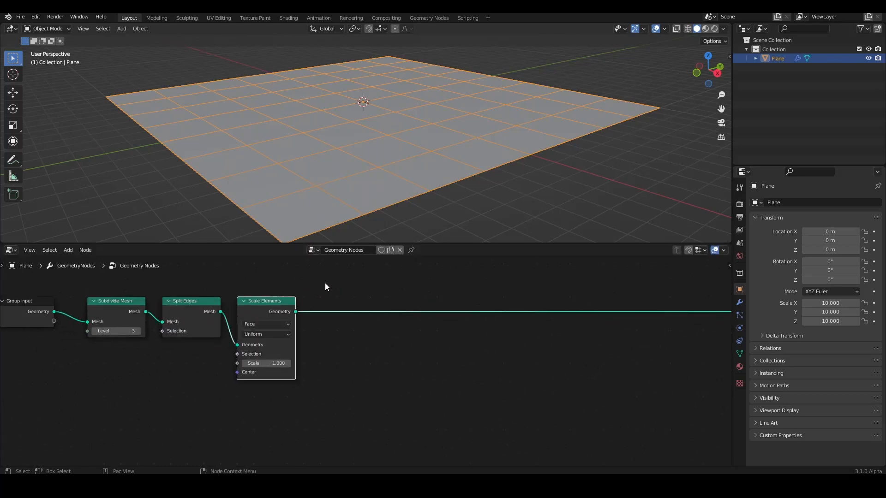
Insert an Extrude Mesh node after Scale Elements and inspect the extruded faces from below.
{"action": "key", "text": "shift+a"}
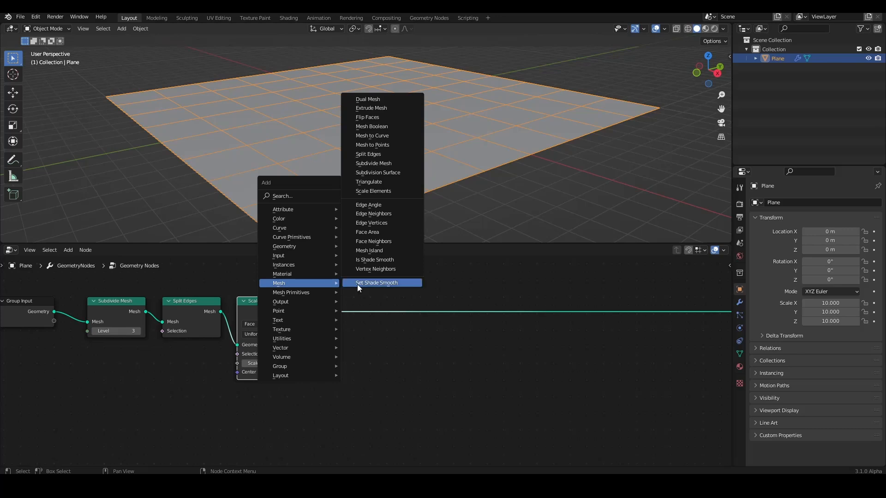
{"action": "left_click", "coordinate": [381, 109]}
{"action": "left_click", "coordinate": [326, 296]}
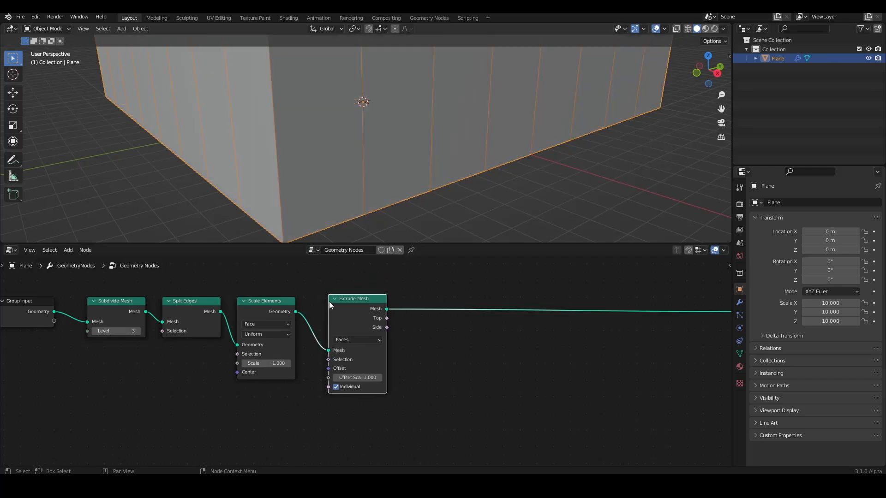
{"action": "left_click_drag", "start_coordinate": [326, 295], "coordinate": [319, 306]}
{"action": "scroll", "coordinate": [383, 147], "scroll_direction": "down", "scroll_amount": 6}
{"action": "middle_click_drag", "start_coordinate": [384, 146], "coordinate": [359, 121]}
{"action": "scroll", "coordinate": [376, 200], "scroll_direction": "up", "scroll_amount": 5}
{"action": "scroll", "coordinate": [382, 373], "scroll_direction": "down", "scroll_amount": 2}
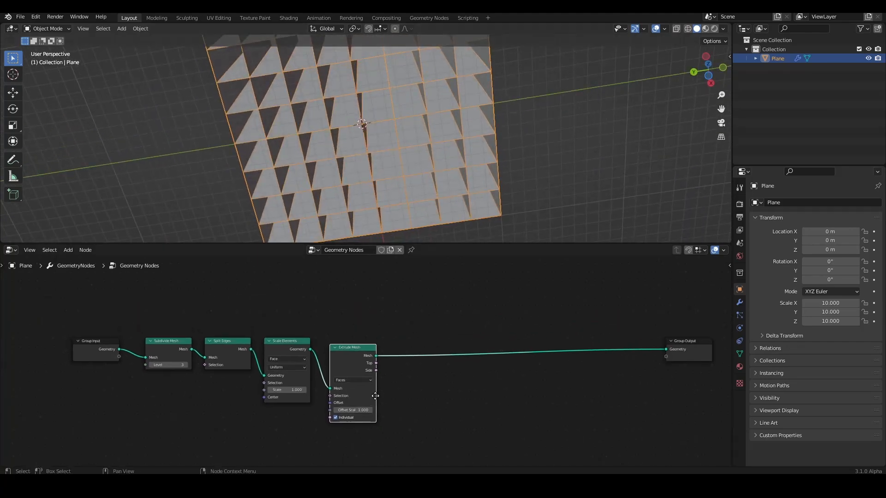
Insert a Join Geometry node after Extrude Mesh and connect the Group Input geometry to it as well.
{"action": "scroll", "coordinate": [369, 329], "scroll_direction": "up", "scroll_amount": 3}
{"action": "key", "text": "shift+a"}
{"action": "mouse_move", "coordinate": [369, 329]}
{"action": "mouse_move", "coordinate": [353, 289]}
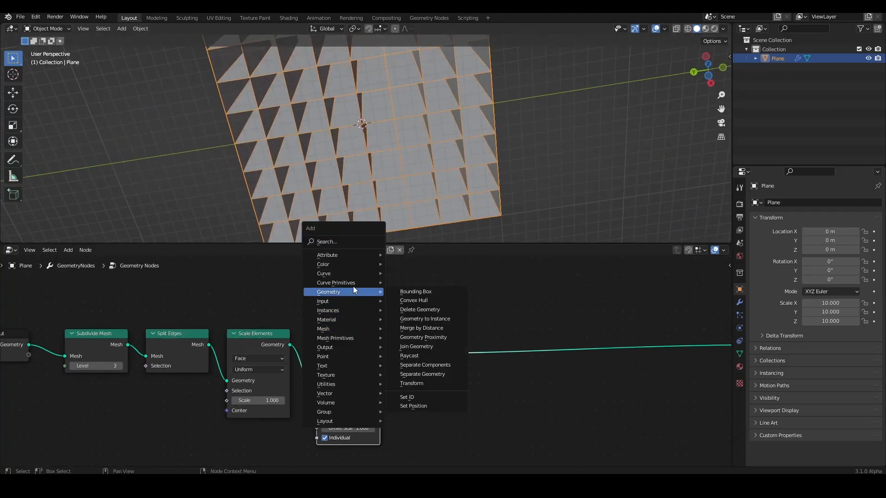
{"action": "left_click", "coordinate": [417, 346]}
{"action": "left_click_drag", "start_coordinate": [454, 327], "coordinate": [463, 338]}
{"action": "left_click_drag", "start_coordinate": [463, 338], "coordinate": [456, 315]}
{"action": "scroll", "coordinate": [369, 346], "scroll_direction": "down", "scroll_amount": 3}
{"action": "middle_click_drag", "start_coordinate": [260, 332], "coordinate": [288, 317]}
{"action": "scroll", "coordinate": [100, 325], "scroll_direction": "up", "scroll_amount": 1}
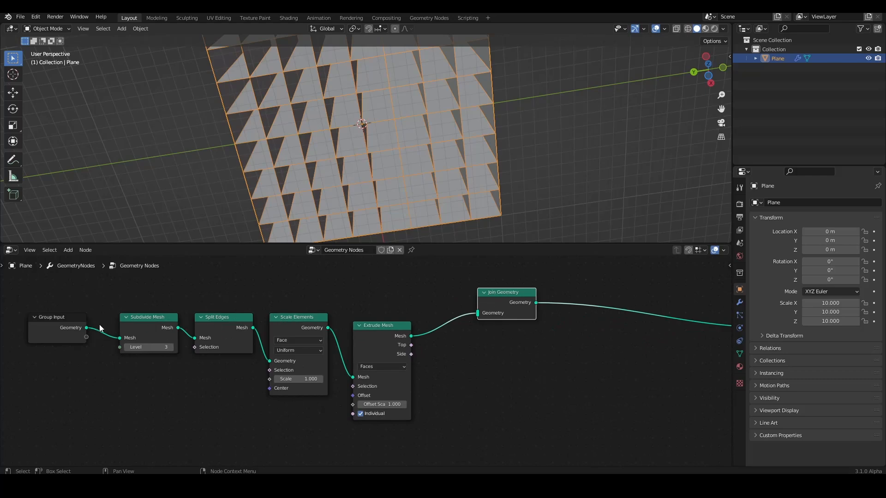
{"action": "left_click_drag", "start_coordinate": [87, 329], "coordinate": [477, 309]}
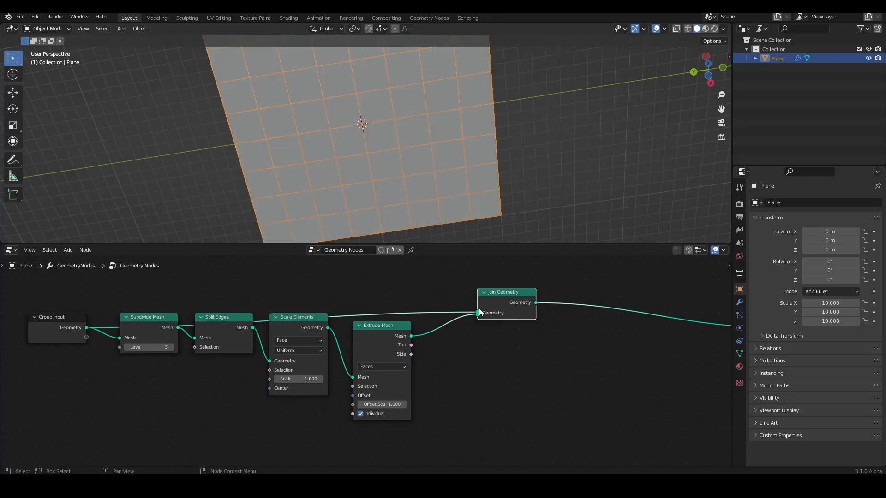
{"action": "middle_click_drag", "start_coordinate": [289, 136], "coordinate": [335, 279]}
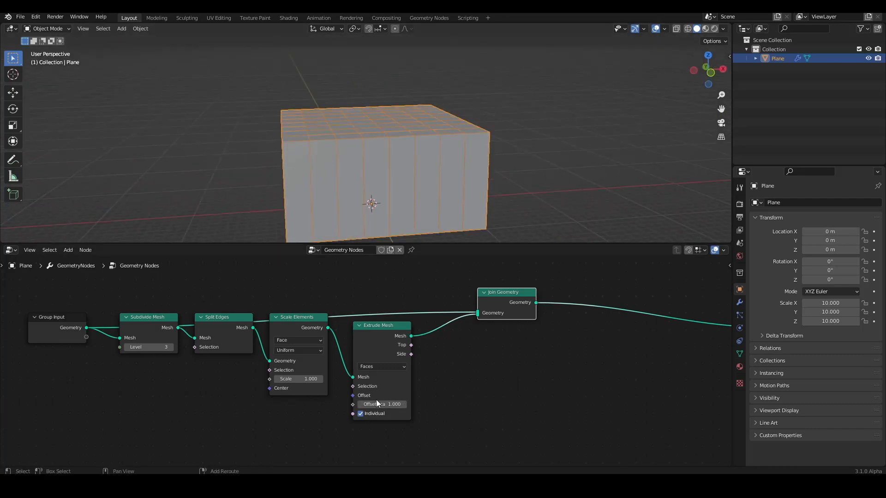
Lower the Extrude Mesh offset scale to about 0.85 and rearrange the Extrude Mesh and Scale Elements nodes.
{"action": "mouse_move", "coordinate": [382, 404]}
{"action": "left_mouse_down"}
{"action": "mouse_move", "coordinate": [355, 404]}
{"action": "mouse_move", "coordinate": [409, 405]}
{"action": "mouse_move", "coordinate": [382, 405]}
{"action": "left_mouse_up"}
{"action": "mouse_move", "coordinate": [394, 346]}
{"action": "left_mouse_down"}
{"action": "mouse_move", "coordinate": [413, 347]}
{"action": "mouse_move", "coordinate": [403, 347]}
{"action": "left_mouse_up"}
{"action": "left_click_drag", "start_coordinate": [300, 323], "coordinate": [306, 341]}
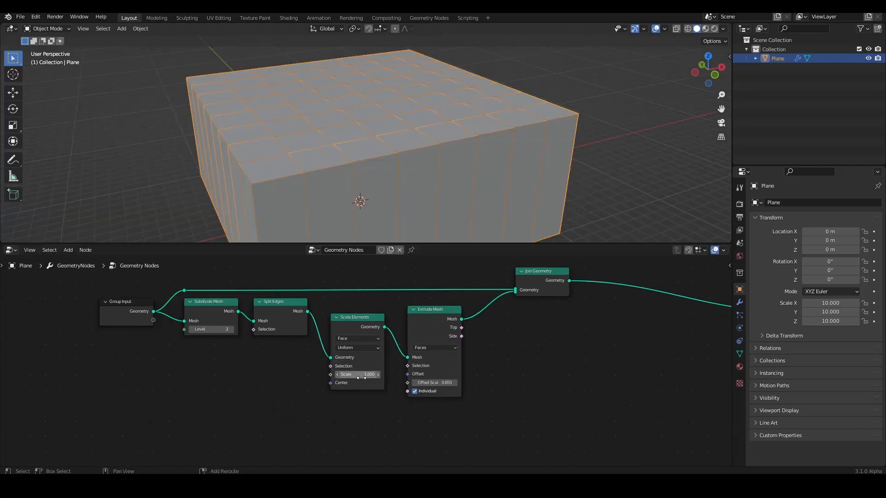
Lower the scale on the Scale Elements node to 0.620 and check the separated blocks.
{"action": "left_click_drag", "start_coordinate": [361, 378], "coordinate": [344, 377]}
{"action": "middle_click_drag", "start_coordinate": [392, 228], "coordinate": [350, 148]}
{"action": "scroll", "coordinate": [478, 113], "scroll_direction": "down", "scroll_amount": 4}
{"action": "middle_click_drag", "start_coordinate": [417, 146], "coordinate": [460, 131]}
{"action": "scroll", "coordinate": [460, 131], "scroll_direction": "up", "scroll_amount": 3}
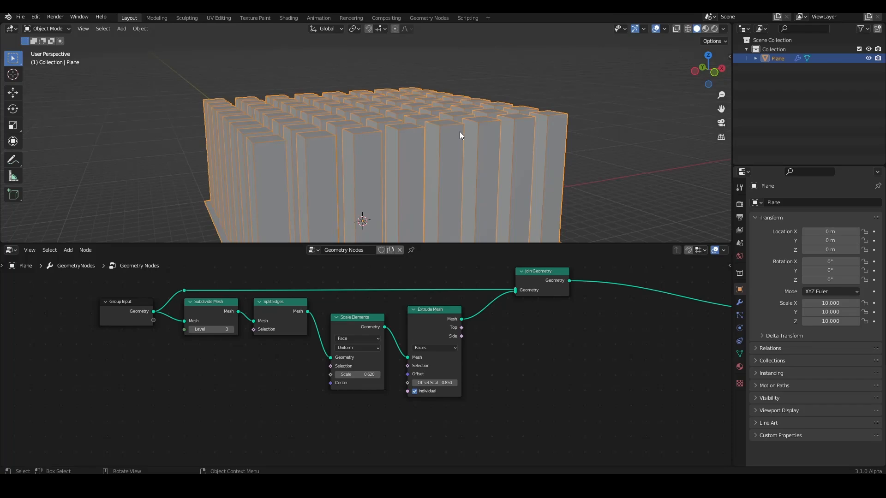
{"action": "scroll", "coordinate": [460, 132], "scroll_direction": "down", "scroll_amount": 2}
{"action": "middle_click_drag", "start_coordinate": [459, 132], "coordinate": [384, 159]}
{"action": "scroll", "coordinate": [493, 153], "scroll_direction": "up", "scroll_amount": 4}
{"action": "scroll", "coordinate": [437, 142], "scroll_direction": "down", "scroll_amount": 3}
{"action": "scroll", "coordinate": [385, 159], "scroll_direction": "up", "scroll_amount": 3}
{"action": "scroll", "coordinate": [387, 141], "scroll_direction": "down", "scroll_amount": 6}
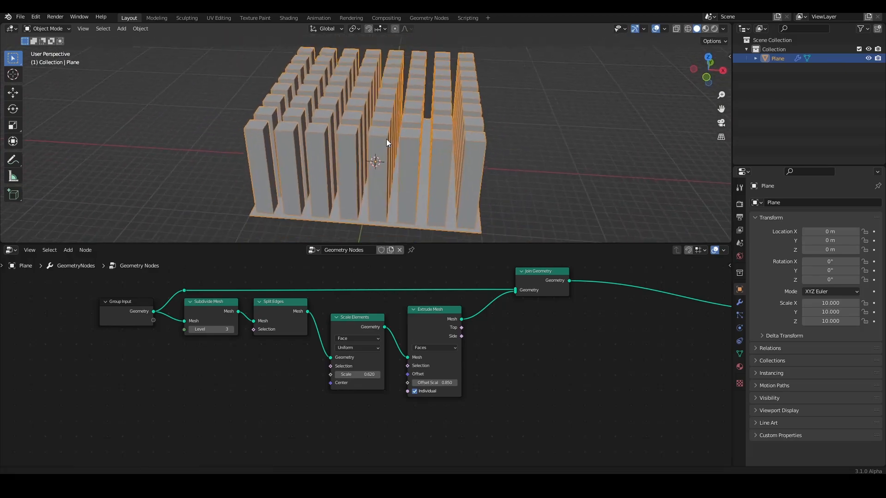
{"action": "scroll", "coordinate": [369, 306], "scroll_direction": "up", "scroll_amount": 3}
Move the Scale Elements and Extrude Mesh nodes up in line with the Split Edges node.
{"action": "left_click_drag", "start_coordinate": [353, 312], "coordinate": [354, 293]}
{"action": "left_click_drag", "start_coordinate": [440, 305], "coordinate": [440, 296]}
{"action": "scroll", "coordinate": [365, 348], "scroll_direction": "down", "scroll_amount": 2}
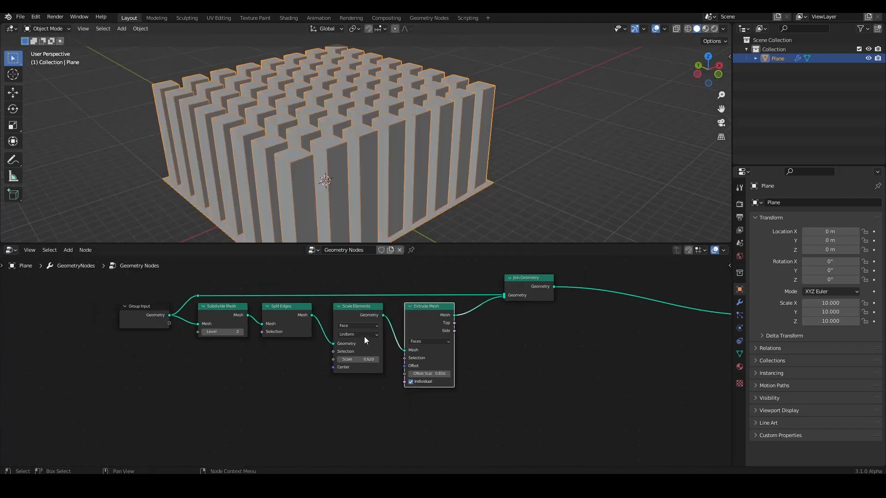
{"action": "middle_click_drag", "start_coordinate": [358, 177], "coordinate": [295, 183]}
{"action": "scroll", "coordinate": [351, 336], "scroll_direction": "down", "scroll_amount": 3}
{"action": "mouse_move", "coordinate": [351, 336]}
{"action": "middle_mouse_down"}
{"action": "mouse_move", "coordinate": [413, 302]}
{"action": "mouse_move", "coordinate": [362, 332]}
{"action": "middle_mouse_up"}
{"action": "scroll", "coordinate": [417, 302], "scroll_direction": "up", "scroll_amount": 4}
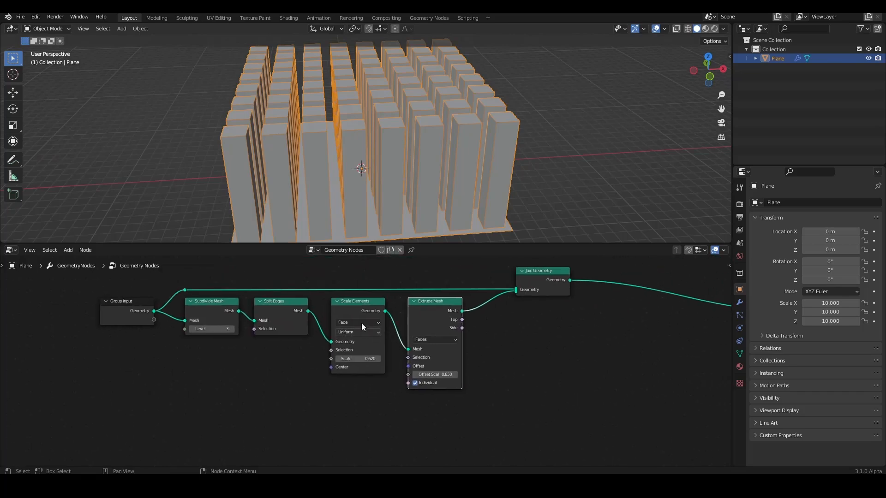
Add a float Random Value node and feed its value into the Scale Elements scale.
{"action": "middle_click_drag", "start_coordinate": [388, 192], "coordinate": [368, 178]}
{"action": "key", "text": "shift+a"}
{"action": "mouse_move", "coordinate": [248, 357]}
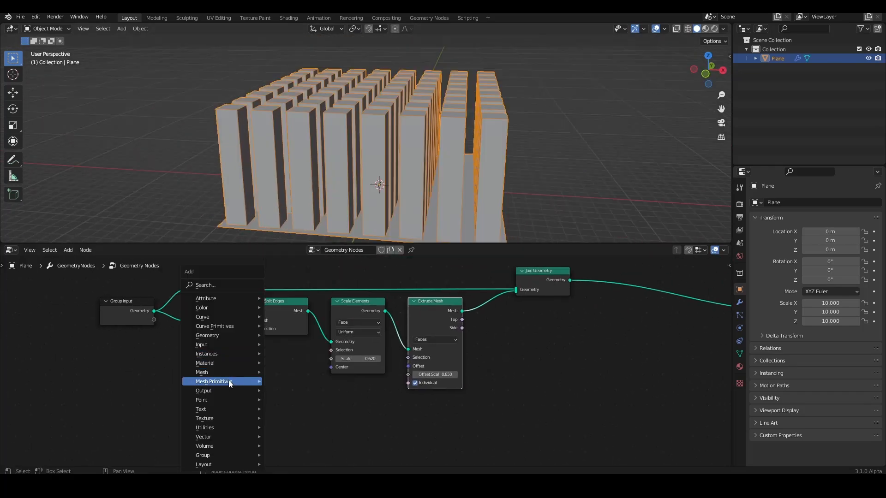
{"action": "mouse_move", "coordinate": [219, 425]}
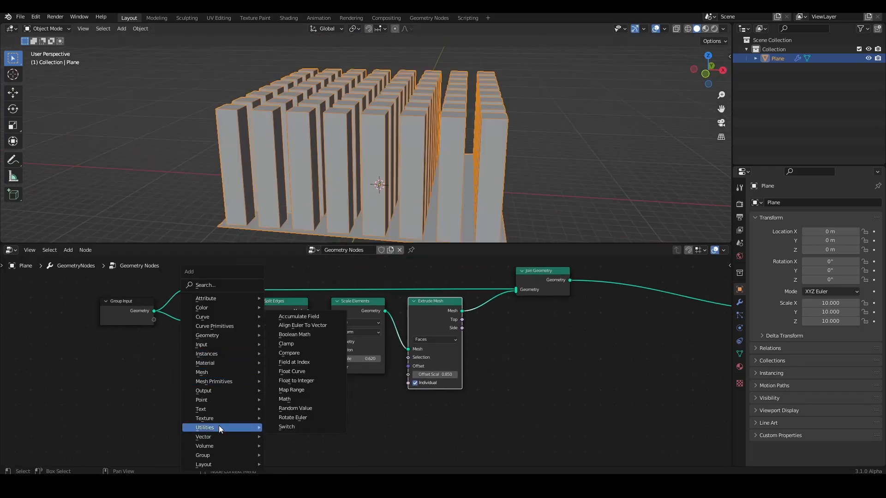
{"action": "left_click", "coordinate": [300, 413]}
{"action": "left_click", "coordinate": [240, 359]}
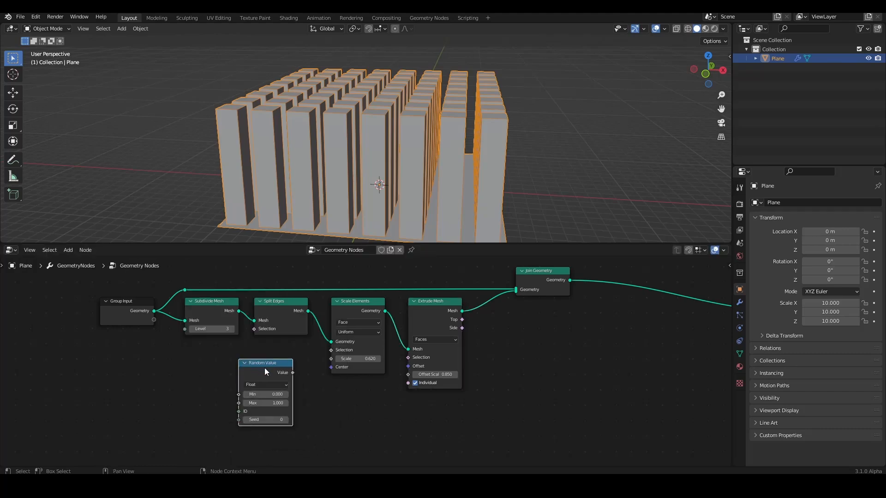
{"action": "left_click_drag", "start_coordinate": [337, 363], "coordinate": [333, 360]}
{"action": "mouse_move", "coordinate": [374, 184]}
{"action": "middle_mouse_down"}
{"action": "mouse_move", "coordinate": [372, 226]}
{"action": "mouse_move", "coordinate": [182, 187]}
{"action": "mouse_move", "coordinate": [116, 196]}
{"action": "mouse_move", "coordinate": [85, 231]}
{"action": "mouse_move", "coordinate": [167, 233]}
{"action": "mouse_move", "coordinate": [392, 171]}
{"action": "mouse_move", "coordinate": [379, 194]}
{"action": "middle_mouse_up"}
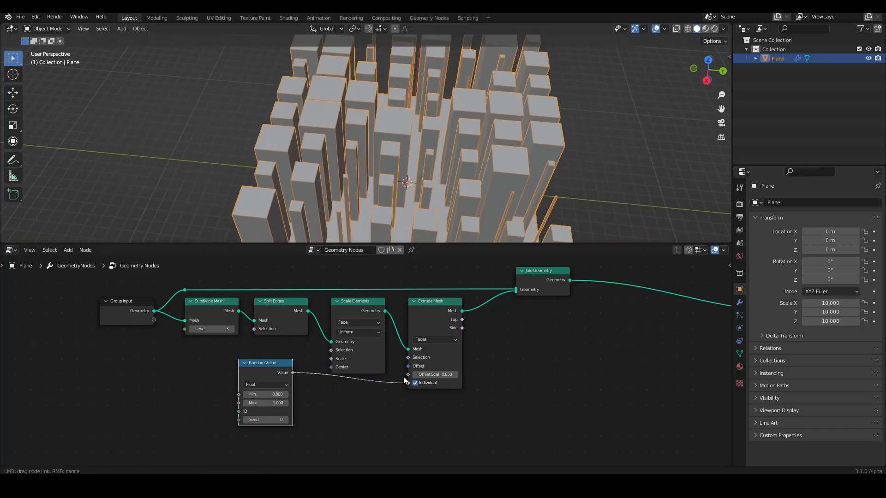
Feed the Random Value output into the Extrude Mesh offset scale instead and inspect the block heights.
{"action": "left_click_drag", "start_coordinate": [403, 380], "coordinate": [408, 374]}
{"action": "middle_click_drag", "start_coordinate": [390, 221], "coordinate": [372, 183]}
{"action": "scroll", "coordinate": [371, 183], "scroll_direction": "up", "scroll_amount": 6}
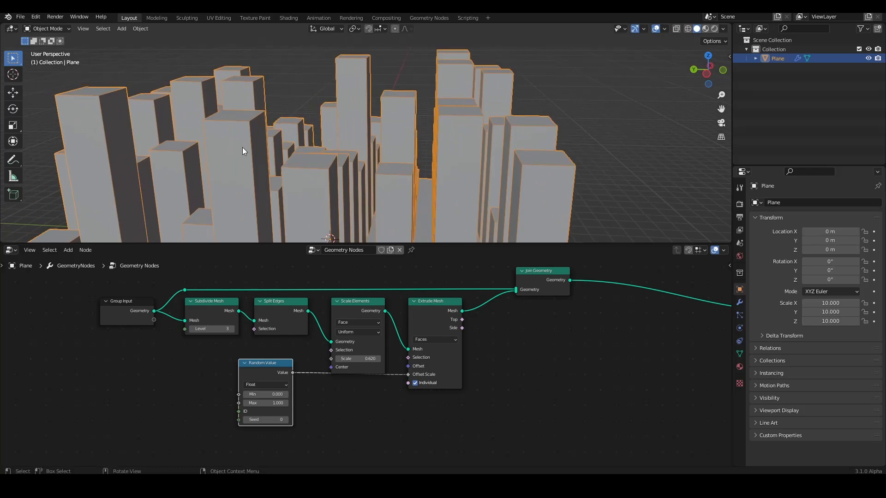
{"action": "scroll", "coordinate": [241, 110], "scroll_direction": "down", "scroll_amount": 5}
{"action": "middle_click_drag", "start_coordinate": [328, 135], "coordinate": [399, 178]}
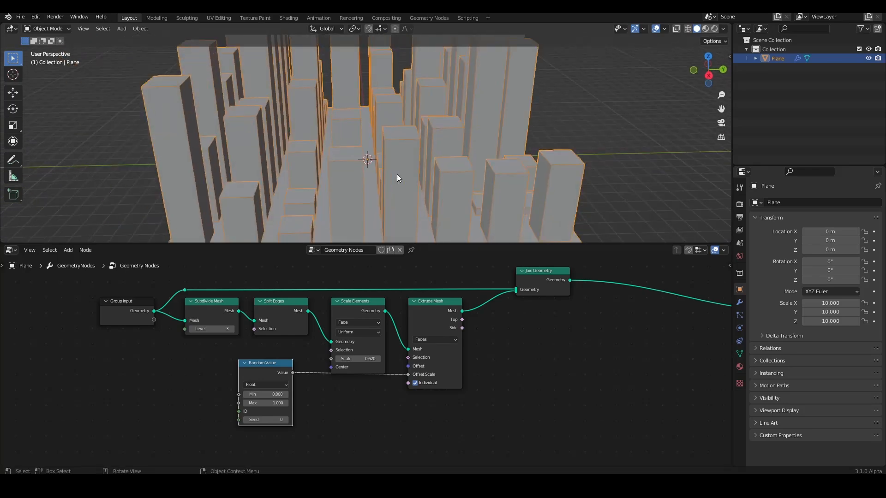
{"action": "scroll", "coordinate": [397, 174], "scroll_direction": "down", "scroll_amount": 3}
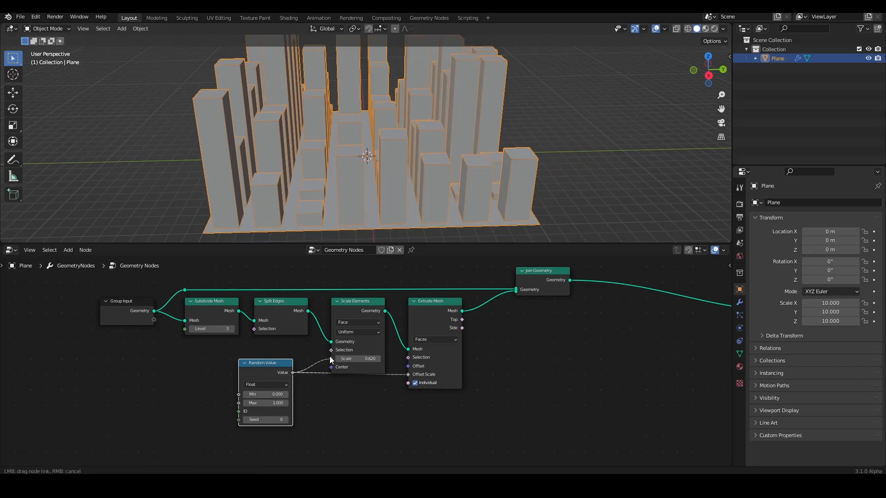
Connect the same Random Value output to the Scale Elements scale as well.
{"action": "left_click_drag", "start_coordinate": [330, 360], "coordinate": [331, 358]}
{"action": "scroll", "coordinate": [391, 111], "scroll_direction": "down", "scroll_amount": 3}
{"action": "mouse_move", "coordinate": [391, 111]}
{"action": "middle_mouse_down"}
{"action": "mouse_move", "coordinate": [363, 157]}
{"action": "mouse_move", "coordinate": [390, 110]}
{"action": "middle_mouse_up"}
{"action": "scroll", "coordinate": [389, 110], "scroll_direction": "up", "scroll_amount": 5}
Drive the Extrude Mesh offset scale with a duplicate of the Random Value node and change the copy's seed.
{"action": "left_click_drag", "start_coordinate": [272, 374], "coordinate": [331, 359], "text": "alt"}
{"action": "key", "text": "shift+d"}
{"action": "left_click", "coordinate": [340, 402]}
{"action": "left_click_drag", "start_coordinate": [354, 404], "coordinate": [408, 375]}
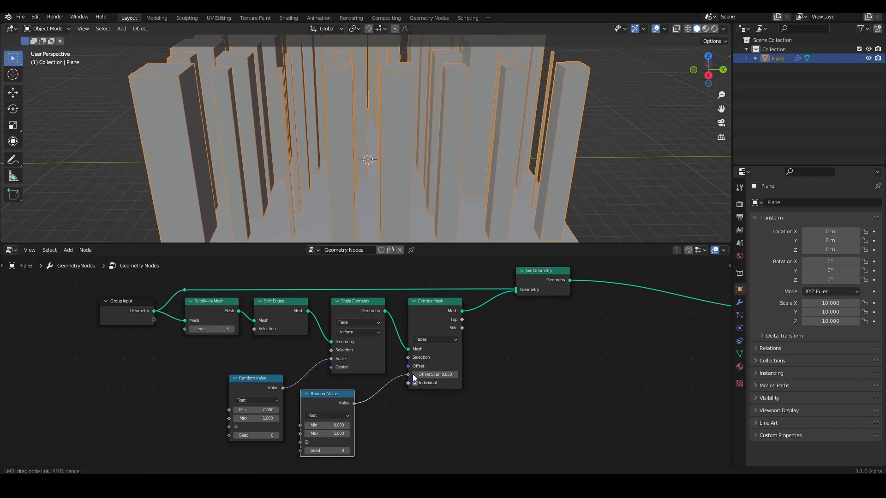
{"action": "left_click", "coordinate": [349, 452]}
{"action": "scroll", "coordinate": [461, 146], "scroll_direction": "down", "scroll_amount": 6}
{"action": "middle_click_drag", "start_coordinate": [461, 145], "coordinate": [393, 140]}
{"action": "scroll", "coordinate": [260, 141], "scroll_direction": "up", "scroll_amount": 5}
{"action": "scroll", "coordinate": [260, 142], "scroll_direction": "down", "scroll_amount": 4}
Delete both Random Value nodes from the node tree.
{"action": "left_click_drag", "start_coordinate": [318, 395], "coordinate": [350, 408], "text": "alt"}
{"action": "key", "text": "x"}
{"action": "right_click_drag", "start_coordinate": [319, 372], "coordinate": [274, 381], "text": "ctrl"}
{"action": "key", "text": "x"}
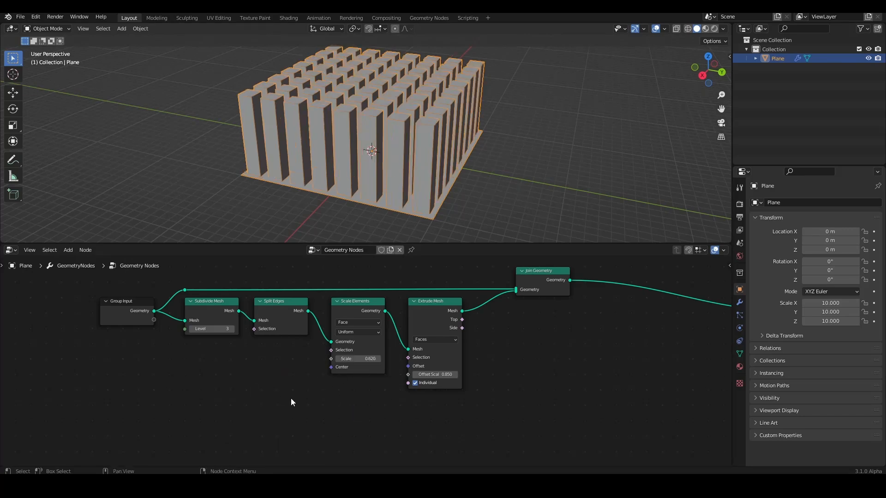
Examine the grid of extruded blocks from several angles and up close.
{"action": "middle_click_drag", "start_coordinate": [308, 149], "coordinate": [354, 172]}
{"action": "scroll", "coordinate": [378, 141], "scroll_direction": "up", "scroll_amount": 4}
{"action": "scroll", "coordinate": [363, 163], "scroll_direction": "down", "scroll_amount": 3}
{"action": "middle_click_drag", "start_coordinate": [437, 98], "coordinate": [387, 128]}
{"action": "scroll", "coordinate": [386, 128], "scroll_direction": "up", "scroll_amount": 3}
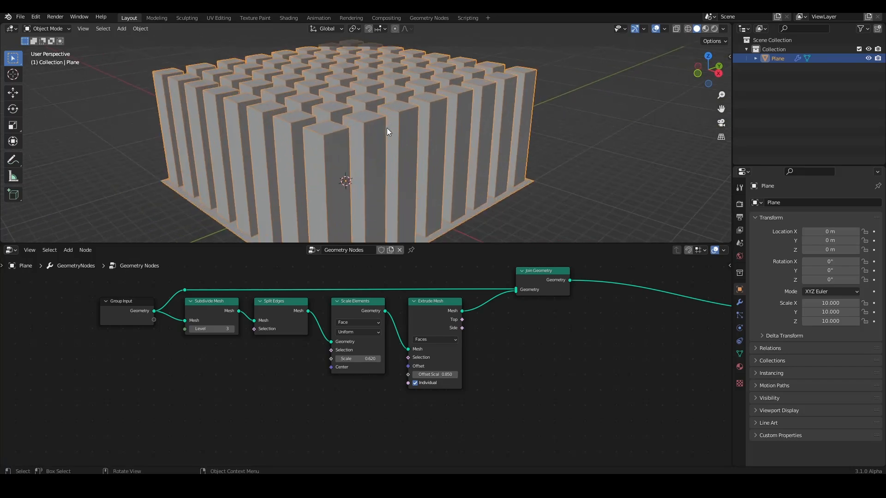
{"action": "middle_click_drag", "start_coordinate": [400, 120], "coordinate": [375, 129], "text": "shift"}
{"action": "scroll", "coordinate": [375, 129], "scroll_direction": "up", "scroll_amount": 3}
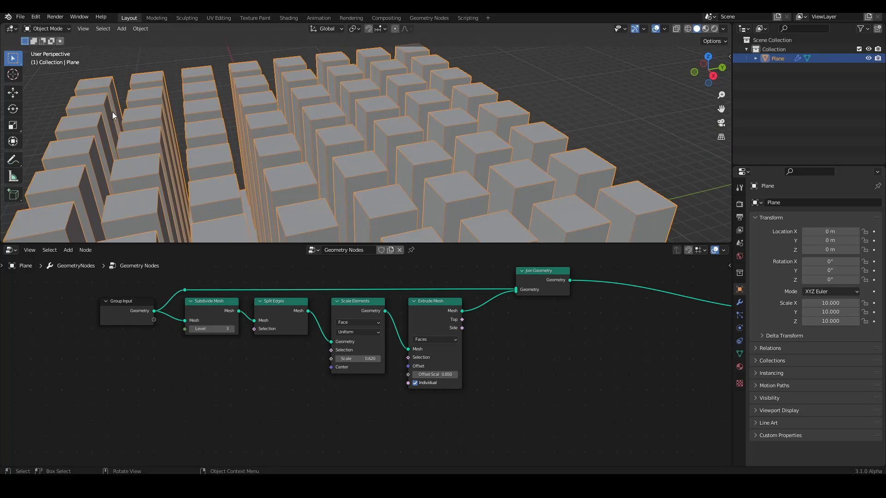
Move the Group Output node closer to the Join Geometry node.
{"action": "scroll", "coordinate": [392, 356], "scroll_direction": "down", "scroll_amount": 5}
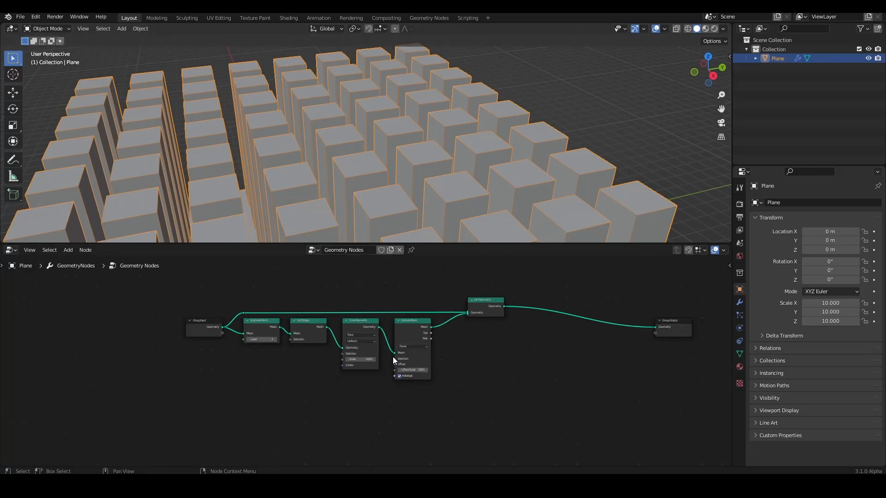
{"action": "middle_click_drag", "start_coordinate": [392, 356], "coordinate": [389, 327]}
{"action": "scroll", "coordinate": [397, 323], "scroll_direction": "up", "scroll_amount": 2}
{"action": "middle_click_drag", "start_coordinate": [437, 298], "coordinate": [396, 329]}
{"action": "left_click_drag", "start_coordinate": [683, 320], "coordinate": [555, 297]}
{"action": "middle_click_drag", "start_coordinate": [364, 190], "coordinate": [374, 141]}
{"action": "scroll", "coordinate": [337, 167], "scroll_direction": "down", "scroll_amount": 4}
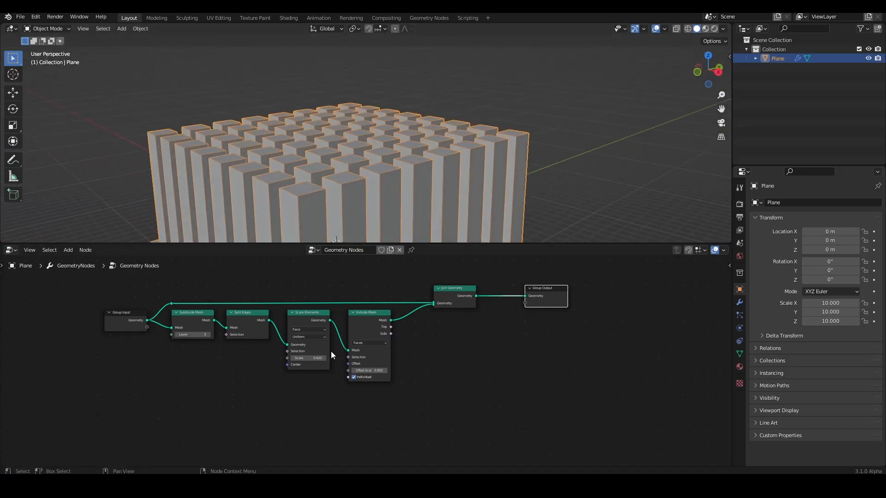
Connect the Group Input geometry directly to the Group Output.
{"action": "middle_click_drag", "start_coordinate": [332, 351], "coordinate": [347, 338]}
{"action": "scroll", "coordinate": [347, 338], "scroll_direction": "up", "scroll_amount": 3}
{"action": "key", "text": "shift+a"}
{"action": "mouse_move", "coordinate": [173, 331]}
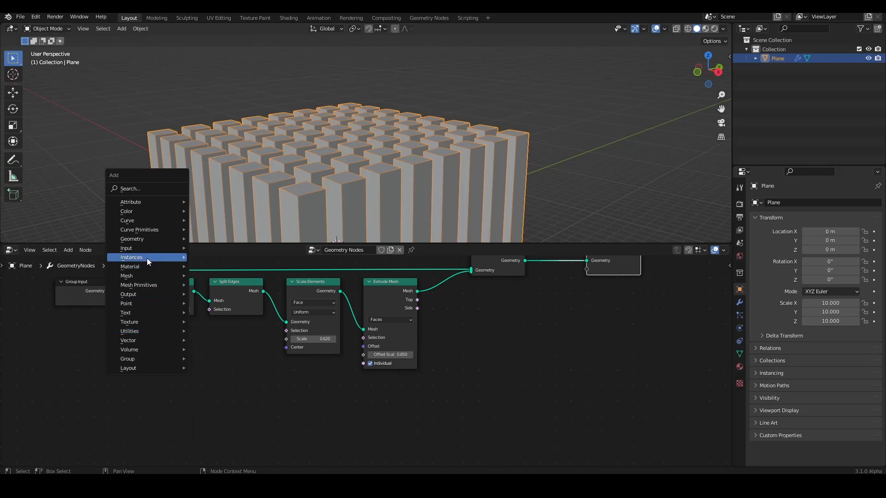
{"action": "left_click_drag", "start_coordinate": [108, 292], "coordinate": [508, 307]}
{"action": "scroll", "coordinate": [386, 197], "scroll_direction": "down", "scroll_amount": 2}
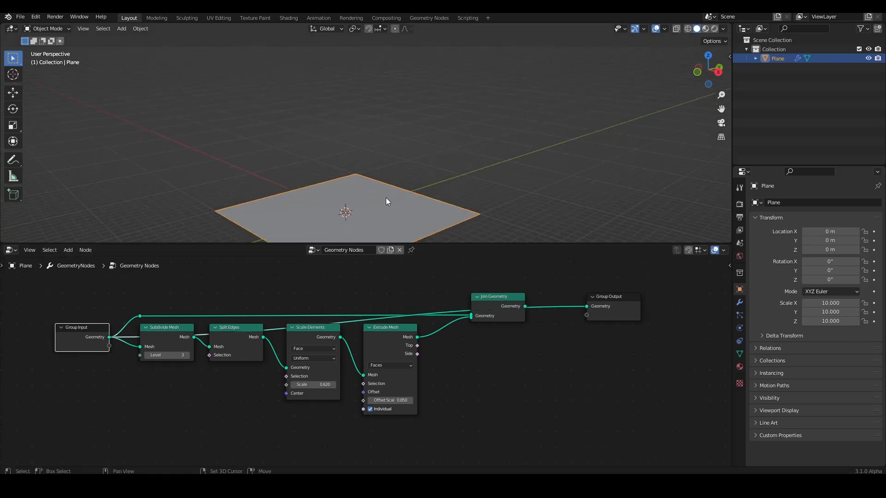
Insert a Distribute Points on Faces node between Group Input and Group Output and place it below the node row.
{"action": "middle_click_drag", "start_coordinate": [386, 198], "coordinate": [386, 134], "text": "shift"}
{"action": "scroll", "coordinate": [386, 134], "scroll_direction": "up", "scroll_amount": 2}
{"action": "key", "text": "shift+a"}
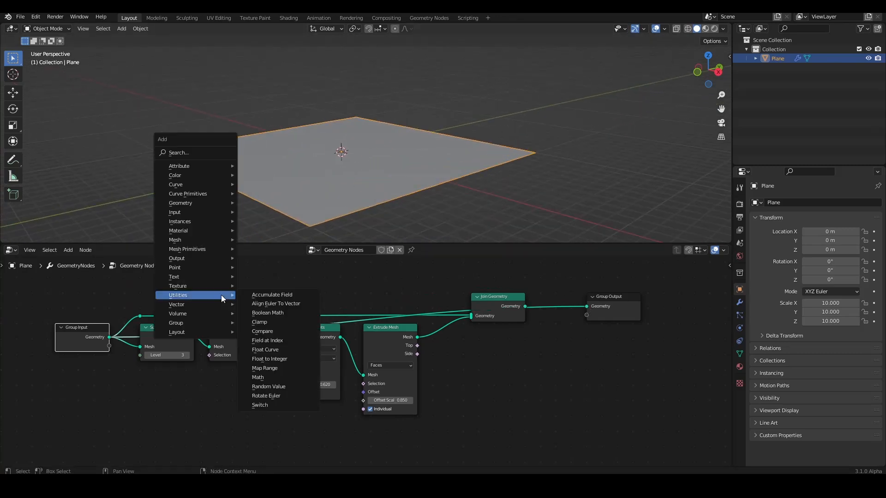
{"action": "mouse_move", "coordinate": [212, 268]}
{"action": "left_click", "coordinate": [281, 268]}
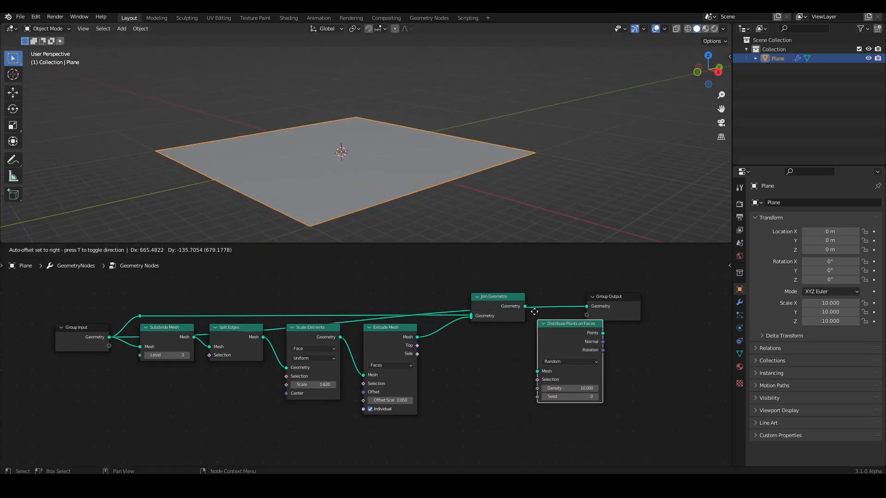
{"action": "left_click", "coordinate": [536, 300]}
{"action": "left_click_drag", "start_coordinate": [504, 315], "coordinate": [164, 429]}
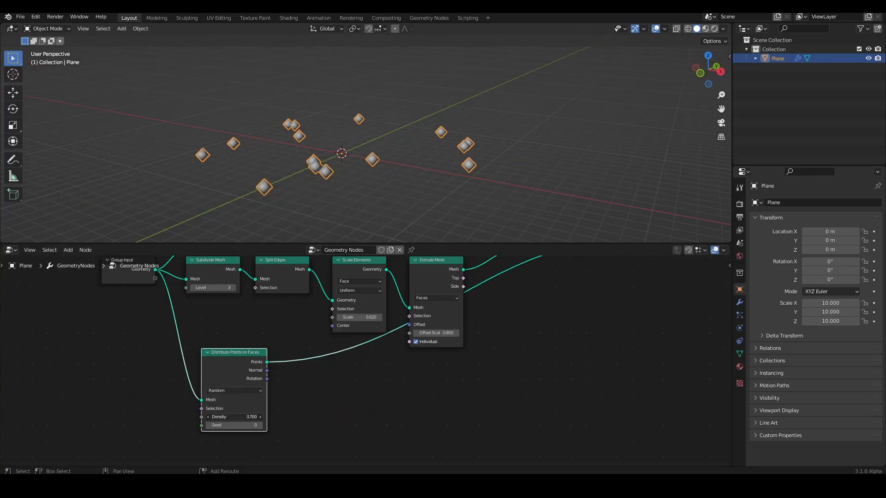
Switch the point distribution method to Poisson Disk.
{"action": "middle_click_drag", "start_coordinate": [351, 217], "coordinate": [356, 179]}
{"action": "scroll", "coordinate": [245, 361], "scroll_direction": "up", "scroll_amount": 3}
{"action": "left_click", "coordinate": [228, 350]}
{"action": "left_click", "coordinate": [227, 372]}
{"action": "middle_click_drag", "start_coordinate": [360, 217], "coordinate": [419, 117]}
{"action": "scroll", "coordinate": [401, 218], "scroll_direction": "up", "scroll_amount": 3}
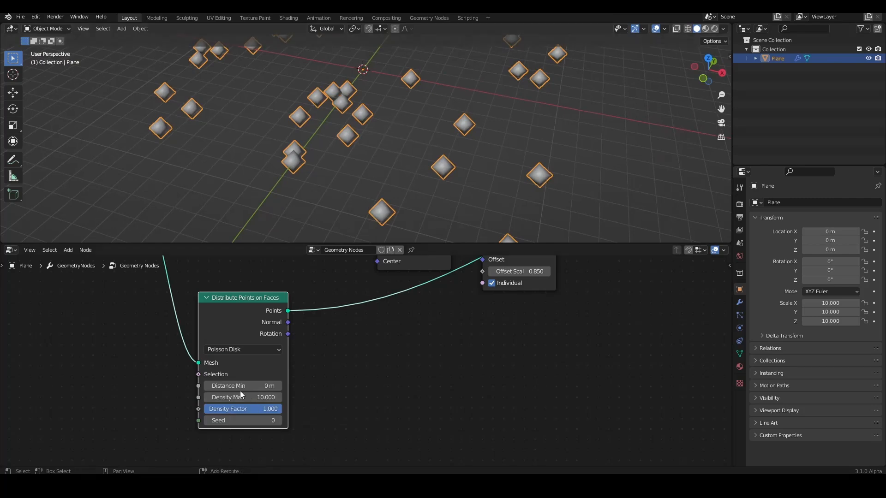
Set the minimum distance of the Poisson Disk distribution to 0.42 m and check the point spacing.
{"action": "left_click_drag", "start_coordinate": [240, 386], "coordinate": [259, 386]}
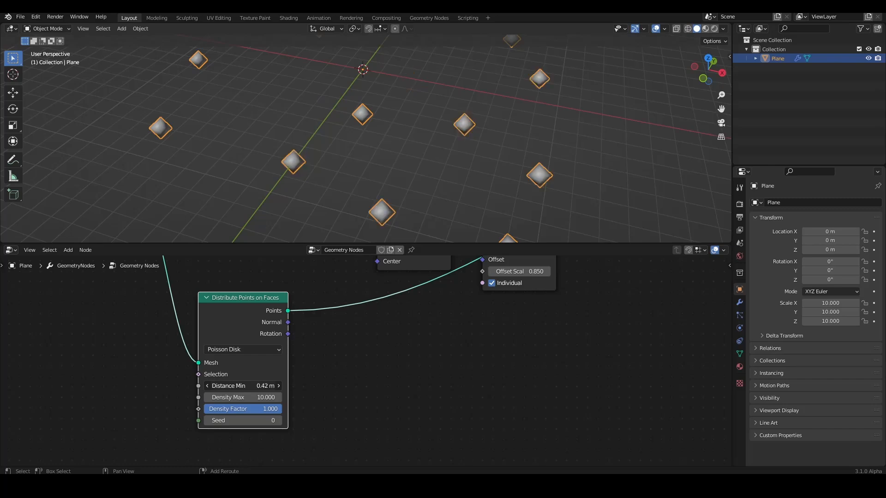
{"action": "scroll", "coordinate": [305, 132], "scroll_direction": "down", "scroll_amount": 4}
{"action": "mouse_move", "coordinate": [305, 132]}
{"action": "middle_mouse_down"}
{"action": "mouse_move", "coordinate": [353, 117]}
{"action": "mouse_move", "coordinate": [342, 109]}
{"action": "mouse_move", "coordinate": [352, 139]}
{"action": "mouse_move", "coordinate": [319, 138]}
{"action": "middle_mouse_up"}
{"action": "scroll", "coordinate": [340, 107], "scroll_direction": "up", "scroll_amount": 4}
{"action": "scroll", "coordinate": [352, 138], "scroll_direction": "down", "scroll_amount": 4}
{"action": "scroll", "coordinate": [375, 303], "scroll_direction": "down", "scroll_amount": 1}
{"action": "scroll", "coordinate": [375, 306], "scroll_direction": "down", "scroll_amount": 3}
{"action": "middle_click_drag", "start_coordinate": [383, 331], "coordinate": [422, 361]}
Insert a Transform node between Group Input and Distribute Points on Faces and tidy the two nodes.
{"action": "key", "text": "shift+a"}
{"action": "mouse_move", "coordinate": [202, 304]}
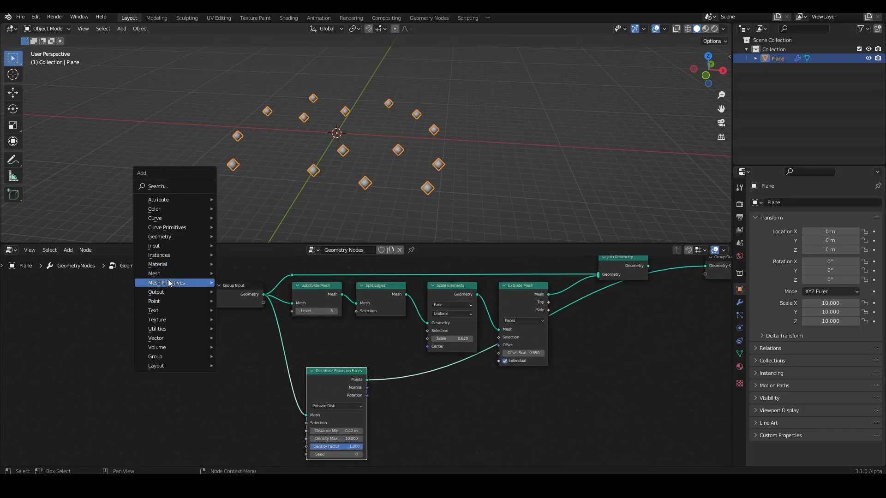
{"action": "mouse_move", "coordinate": [181, 241]}
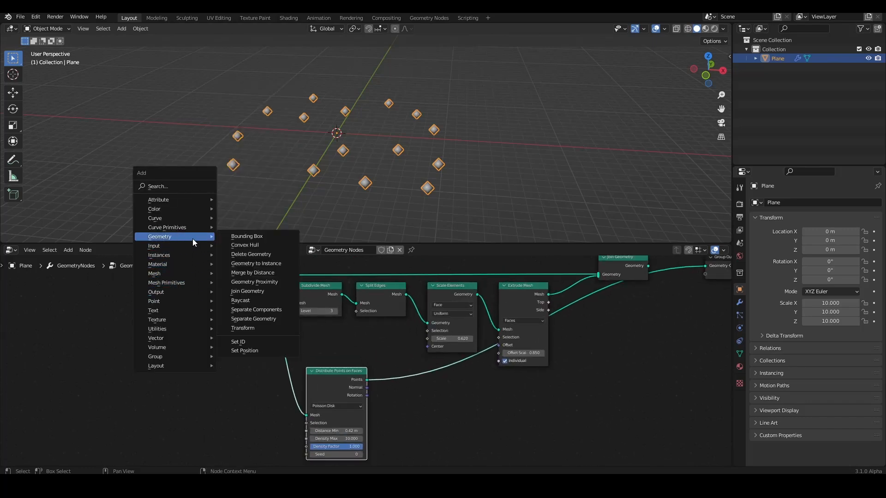
{"action": "left_click", "coordinate": [243, 328]}
{"action": "left_click", "coordinate": [281, 424]}
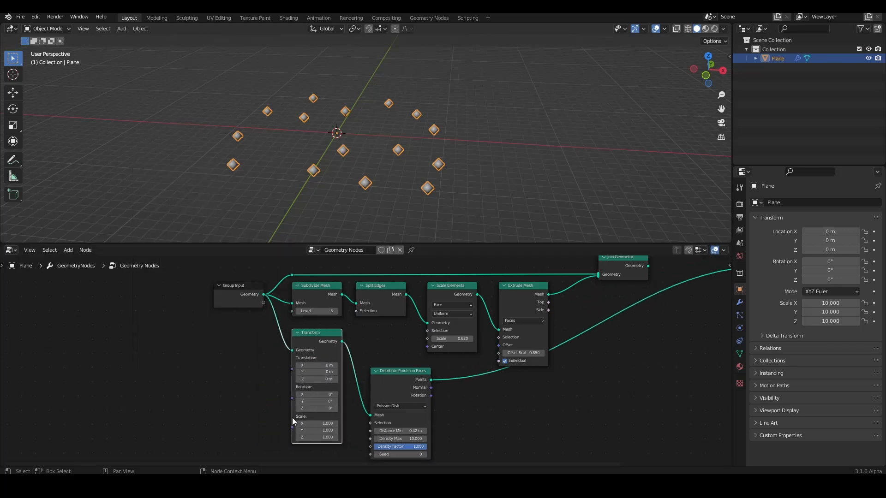
{"action": "left_click_drag", "start_coordinate": [309, 341], "coordinate": [309, 344]}
{"action": "left_click_drag", "start_coordinate": [397, 380], "coordinate": [403, 381]}
{"action": "key", "text": "Home"}
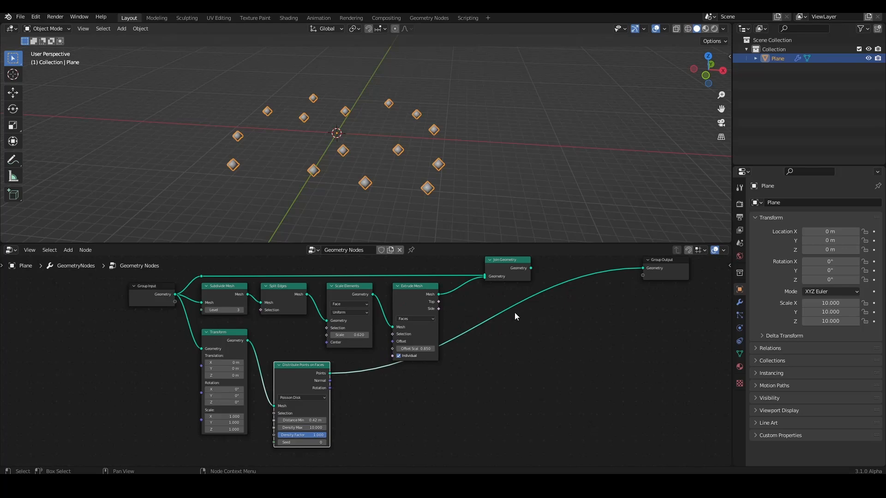
Route the distributed points into Join Geometry and connect the joined geometry to the Group Output.
{"action": "mouse_move", "coordinate": [641, 268]}
{"action": "left_mouse_down"}
{"action": "mouse_move", "coordinate": [485, 277]}
{"action": "mouse_move", "coordinate": [654, 279]}
{"action": "mouse_move", "coordinate": [644, 272]}
{"action": "left_mouse_up"}
{"action": "left_click_drag", "start_coordinate": [531, 289], "coordinate": [643, 289]}
{"action": "middle_click_drag", "start_coordinate": [414, 162], "coordinate": [453, 188]}
{"action": "scroll", "coordinate": [447, 162], "scroll_direction": "up", "scroll_amount": 2}
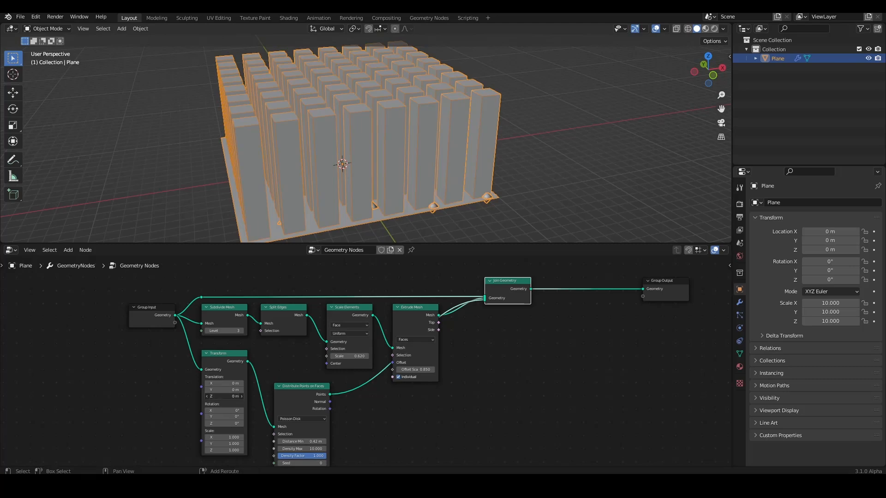
Set the Transform node's Z translation to 0.93 m and check the points above the blocks.
{"action": "left_click_drag", "start_coordinate": [226, 397], "coordinate": [247, 397]}
{"action": "scroll", "coordinate": [286, 177], "scroll_direction": "down", "scroll_amount": 3}
{"action": "middle_click_drag", "start_coordinate": [286, 176], "coordinate": [351, 166]}
{"action": "scroll", "coordinate": [351, 166], "scroll_direction": "up", "scroll_amount": 4}
{"action": "middle_click_drag", "start_coordinate": [407, 93], "coordinate": [345, 165]}
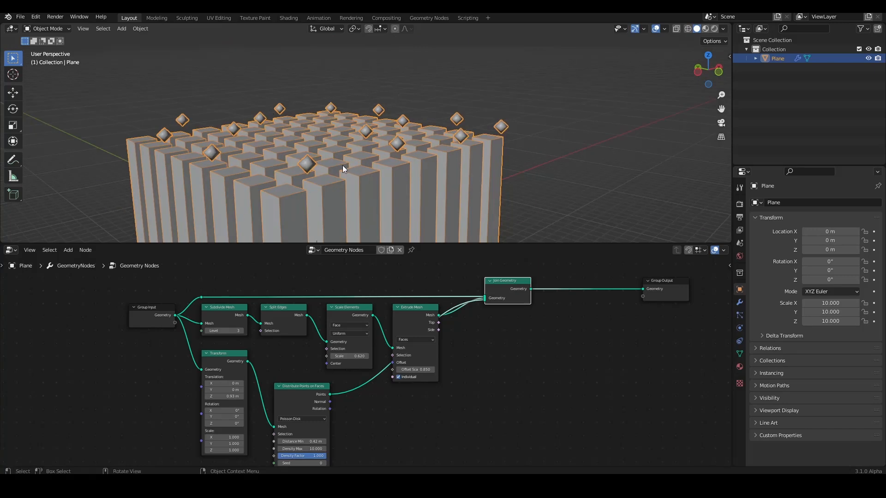
{"action": "middle_click_drag", "start_coordinate": [420, 159], "coordinate": [408, 146]}
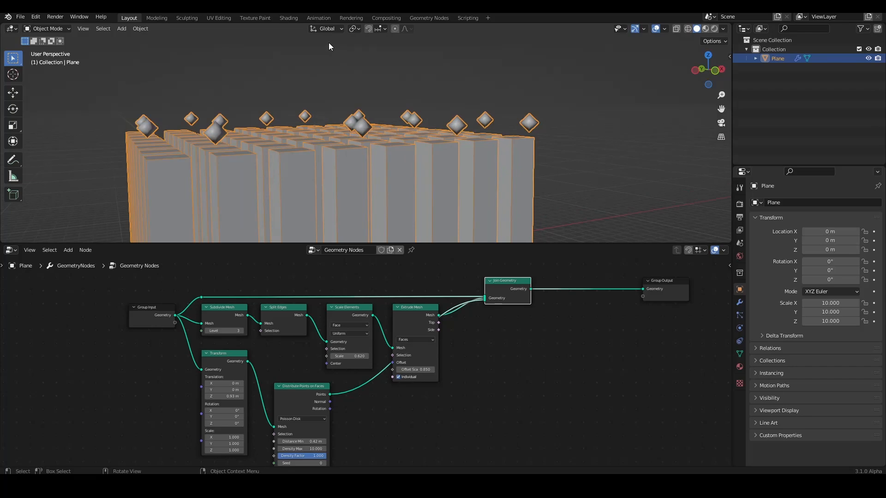
{"action": "middle_click_drag", "start_coordinate": [165, 140], "coordinate": [239, 146]}
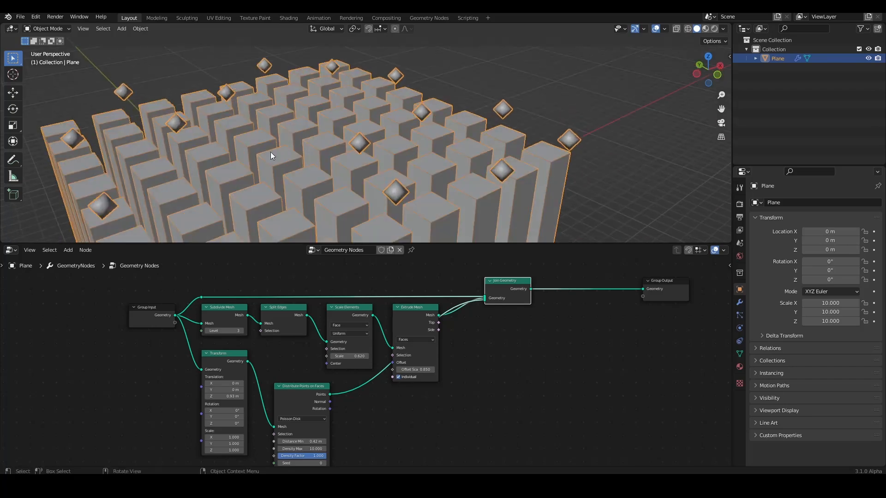
{"action": "middle_click_drag", "start_coordinate": [360, 133], "coordinate": [425, 173]}
Insert a Set Position node after Distribute Points on Faces and place it below the Extrude Mesh node.
{"action": "left_click_drag", "start_coordinate": [291, 394], "coordinate": [319, 328]}
{"action": "scroll", "coordinate": [349, 315], "scroll_direction": "down", "scroll_amount": 4}
{"action": "middle_click_drag", "start_coordinate": [349, 315], "coordinate": [340, 328]}
{"action": "scroll", "coordinate": [340, 326], "scroll_direction": "up", "scroll_amount": 4}
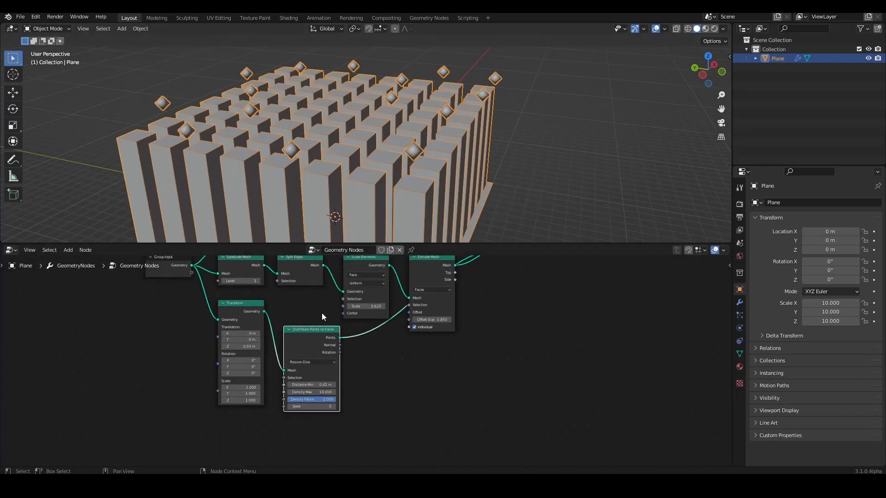
{"action": "middle_click_drag", "start_coordinate": [332, 277], "coordinate": [318, 276]}
{"action": "key", "text": "shift+a"}
{"action": "mouse_move", "coordinate": [294, 307]}
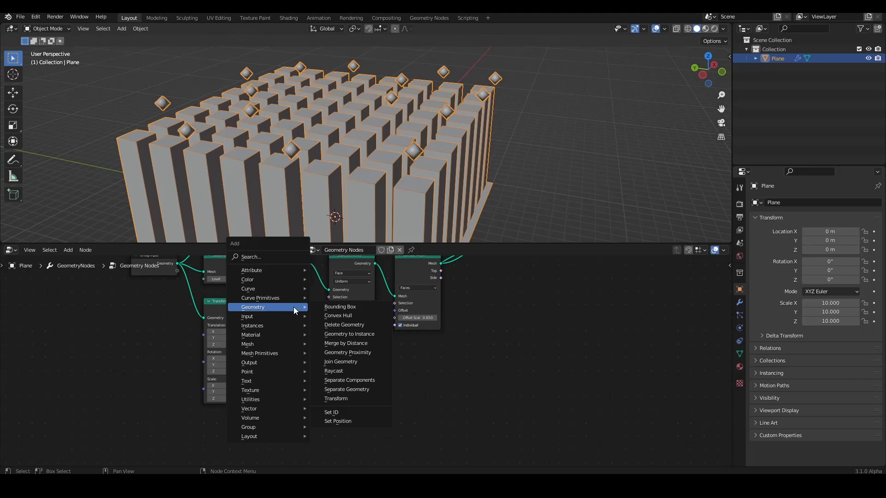
{"action": "left_click", "coordinate": [364, 421]}
{"action": "left_click", "coordinate": [366, 310]}
{"action": "left_click_drag", "start_coordinate": [394, 333], "coordinate": [401, 348]}
Try shifting the points with the Set Position node's Z offset, then cancel the change.
{"action": "middle_click_drag", "start_coordinate": [393, 215], "coordinate": [383, 208]}
{"action": "mouse_move", "coordinate": [391, 399]}
{"action": "left_mouse_down"}
{"action": "mouse_move", "coordinate": [422, 399]}
{"action": "mouse_move", "coordinate": [400, 398]}
{"action": "left_mouse_up"}
{"action": "right_click", "coordinate": [392, 399]}
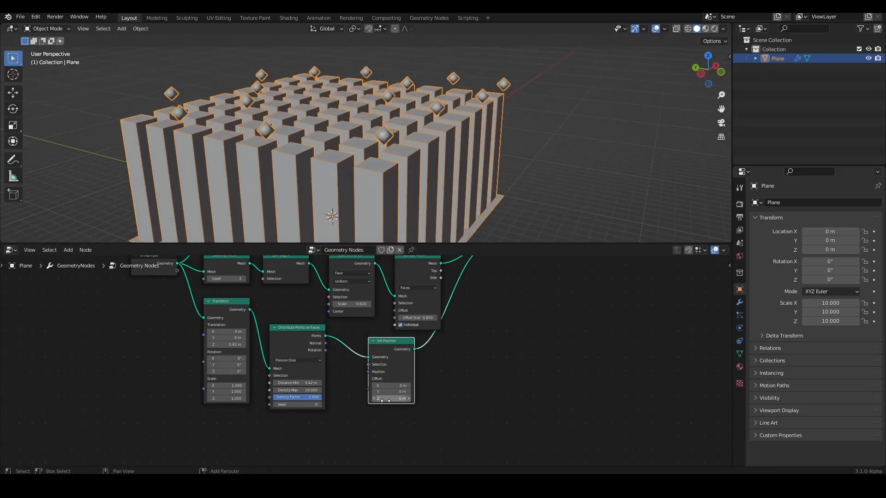
Add a Scene Time input node and place it below the Transform node.
{"action": "scroll", "coordinate": [341, 379], "scroll_direction": "down", "scroll_amount": 1}
{"action": "mouse_move", "coordinate": [340, 378]}
{"action": "middle_mouse_down"}
{"action": "mouse_move", "coordinate": [346, 359]}
{"action": "mouse_move", "coordinate": [327, 379]}
{"action": "middle_mouse_up"}
{"action": "scroll", "coordinate": [325, 381], "scroll_direction": "up", "scroll_amount": 4}
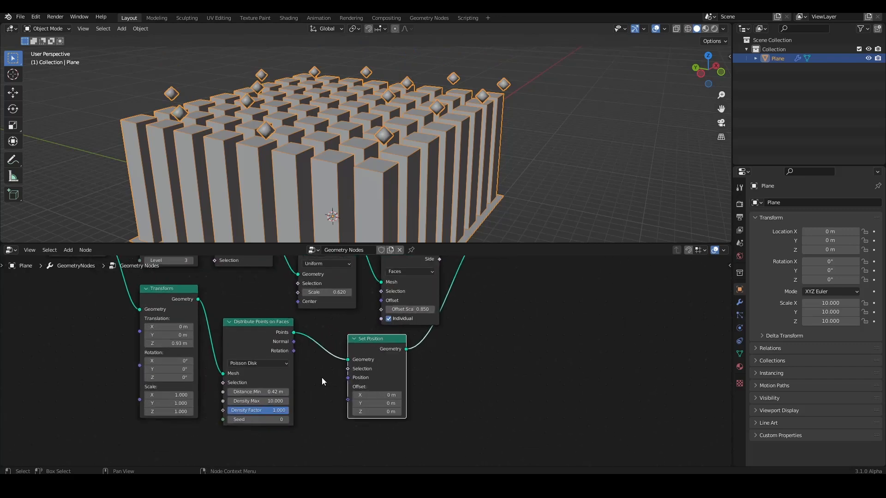
{"action": "key", "text": "shift+a"}
{"action": "mouse_move", "coordinate": [368, 303]}
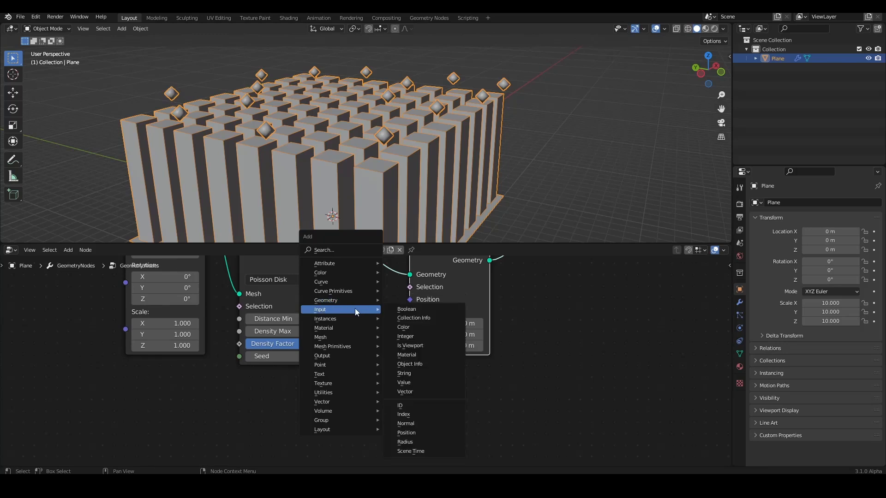
{"action": "left_click", "coordinate": [414, 456]}
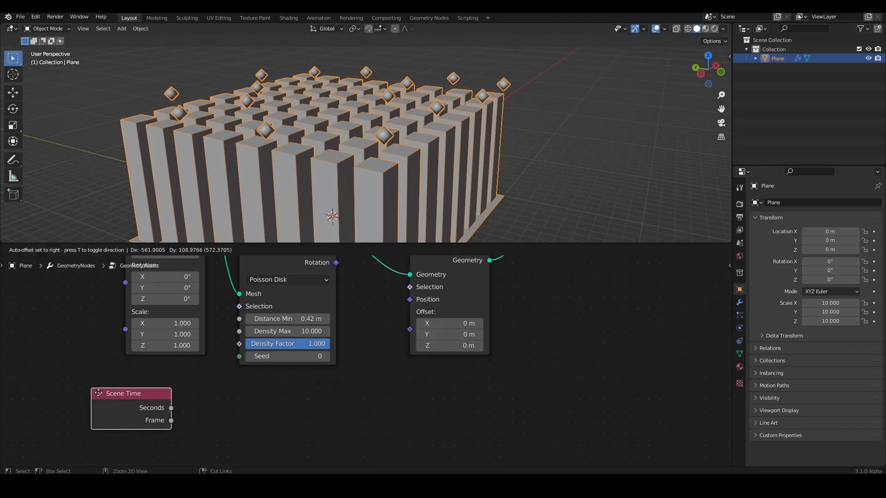
{"action": "left_click", "coordinate": [131, 398]}
Try driving the Distribute Points on Faces seed with the expression #frame, then remove the driver.
{"action": "scroll", "coordinate": [159, 381], "scroll_direction": "down", "scroll_amount": 3}
{"action": "middle_click_drag", "start_coordinate": [166, 379], "coordinate": [137, 374]}
{"action": "scroll", "coordinate": [152, 380], "scroll_direction": "up", "scroll_amount": 4}
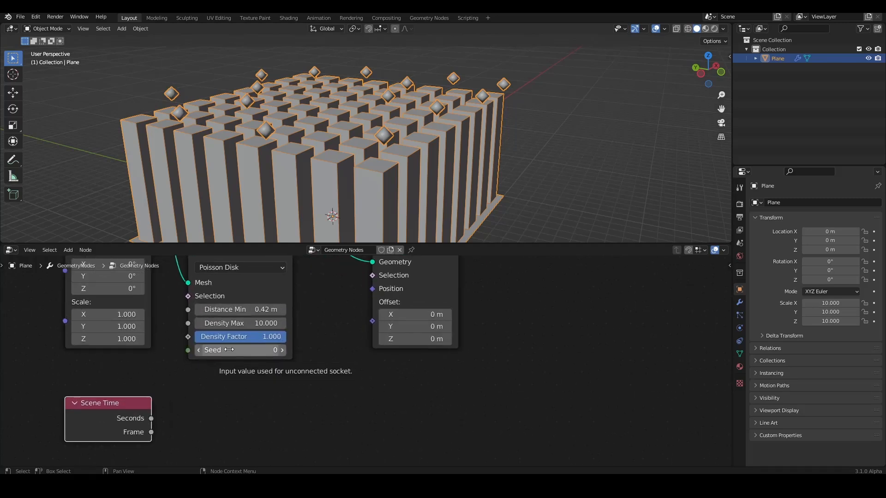
{"action": "left_click", "coordinate": [230, 350]}
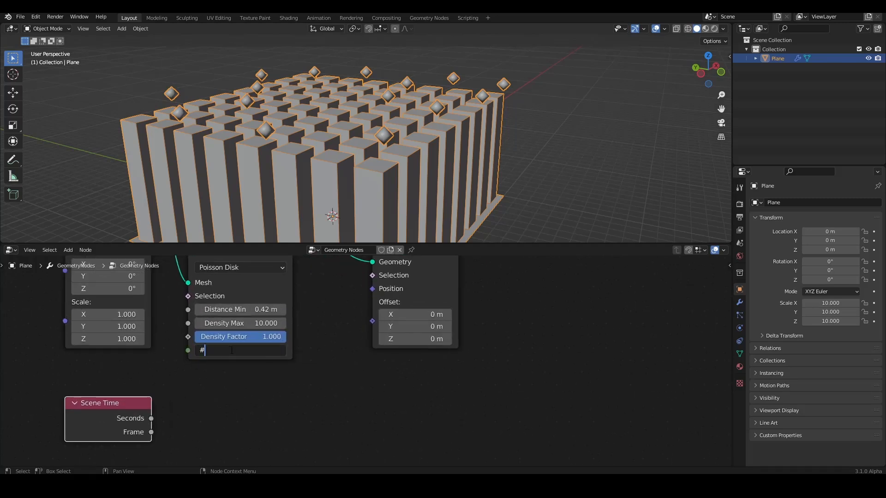
{"action": "type", "text": "#frame"}
{"action": "key", "text": "Return"}
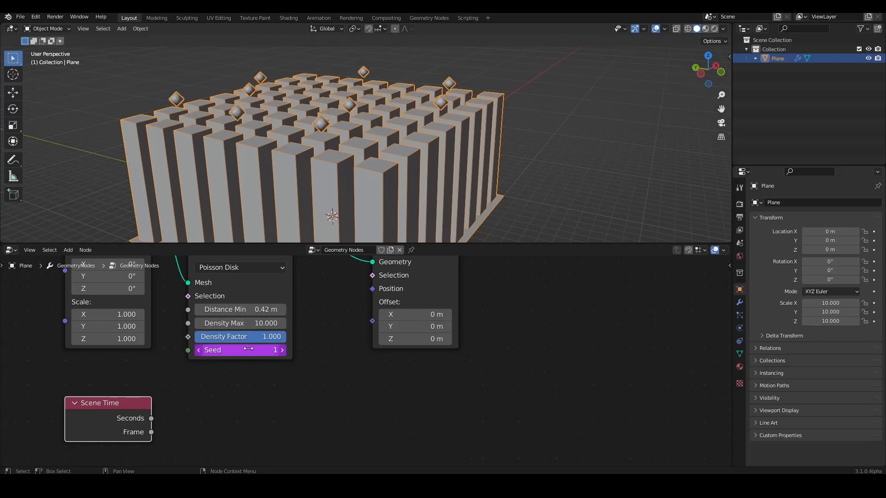
{"action": "right_click", "coordinate": [248, 349]}
{"action": "left_click", "coordinate": [232, 332]}
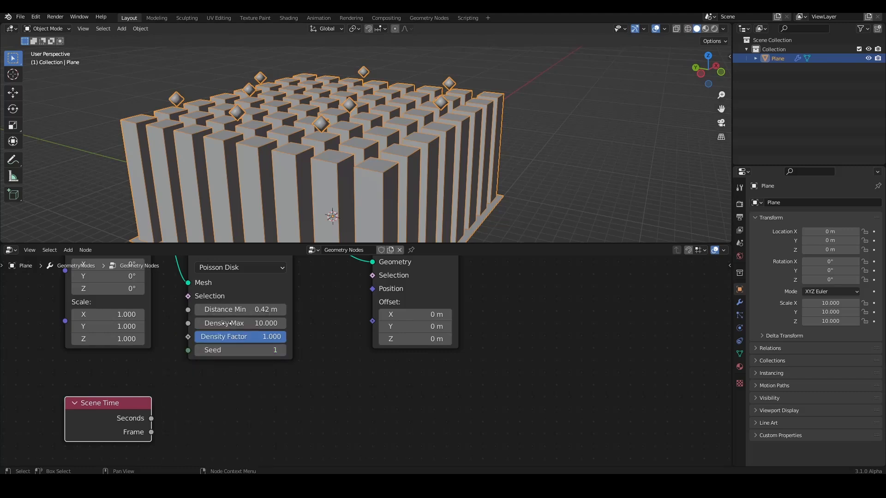
{"action": "left_click", "coordinate": [201, 349]}
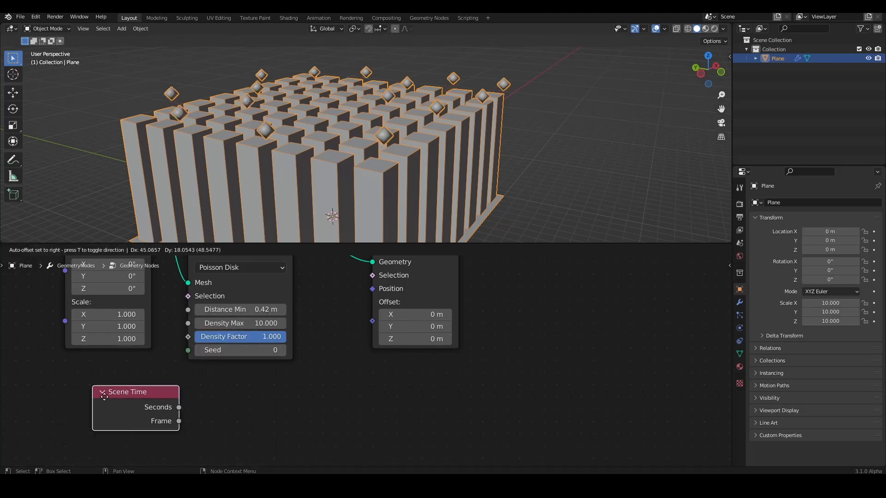
{"action": "left_click_drag", "start_coordinate": [151, 433], "coordinate": [362, 358]}
{"action": "scroll", "coordinate": [116, 433], "scroll_direction": "down", "scroll_amount": 3}
{"action": "middle_click_drag", "start_coordinate": [120, 427], "coordinate": [112, 410]}
{"action": "scroll", "coordinate": [114, 412], "scroll_direction": "up", "scroll_amount": 3}
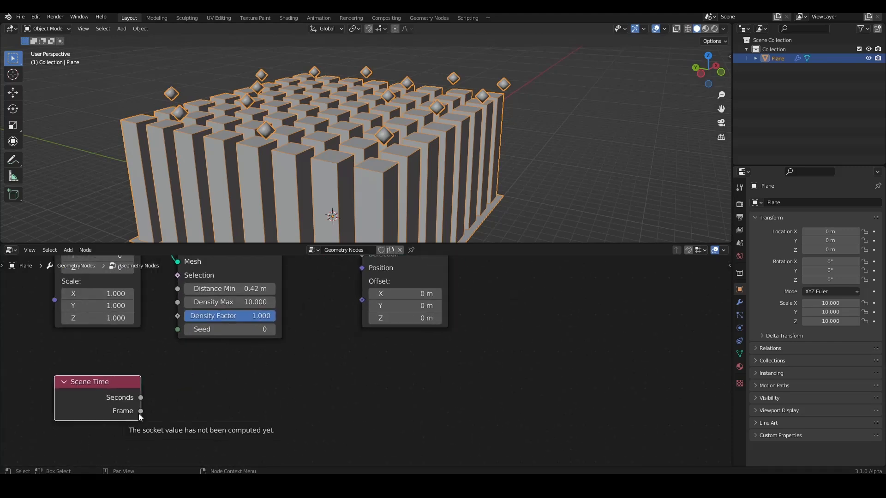
{"action": "scroll", "coordinate": [170, 418], "scroll_direction": "down", "scroll_amount": 4}
{"action": "middle_click_drag", "start_coordinate": [191, 398], "coordinate": [156, 422]}
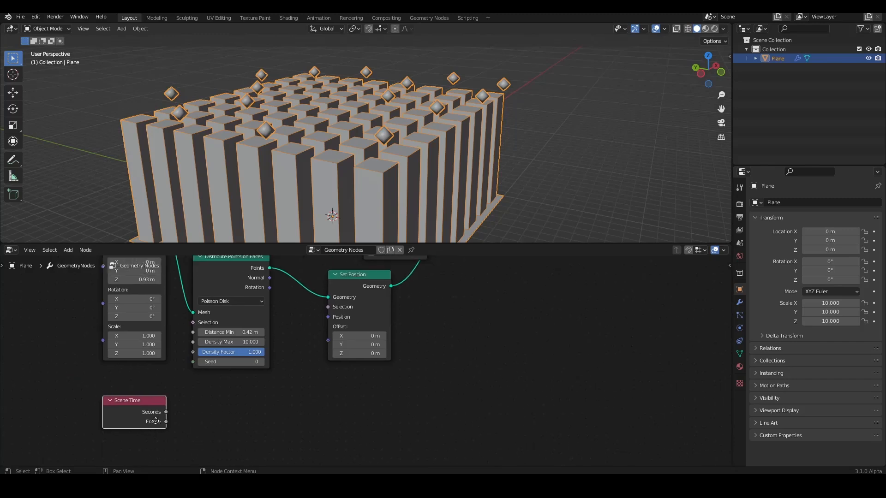
{"action": "scroll", "coordinate": [159, 411], "scroll_direction": "up", "scroll_amount": 3}
{"action": "scroll", "coordinate": [279, 358], "scroll_direction": "down", "scroll_amount": 8}
{"action": "middle_click_drag", "start_coordinate": [296, 347], "coordinate": [273, 352]}
{"action": "scroll", "coordinate": [270, 354], "scroll_direction": "up", "scroll_amount": 4}
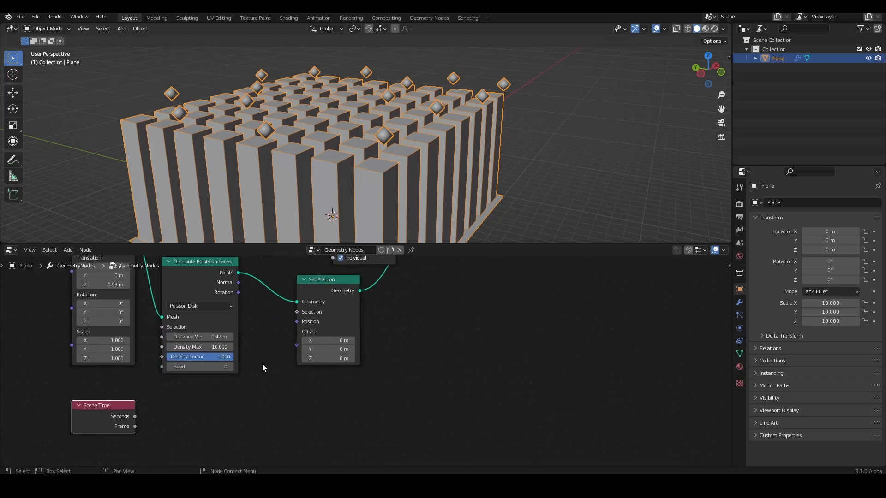
Add a Combine XYZ node beside Scene Time and connect its Vector output to the Set Position node's Offset.
{"action": "scroll", "coordinate": [277, 341], "scroll_direction": "down", "scroll_amount": 1}
{"action": "key", "text": "shift+a"}
{"action": "mouse_move", "coordinate": [297, 308]}
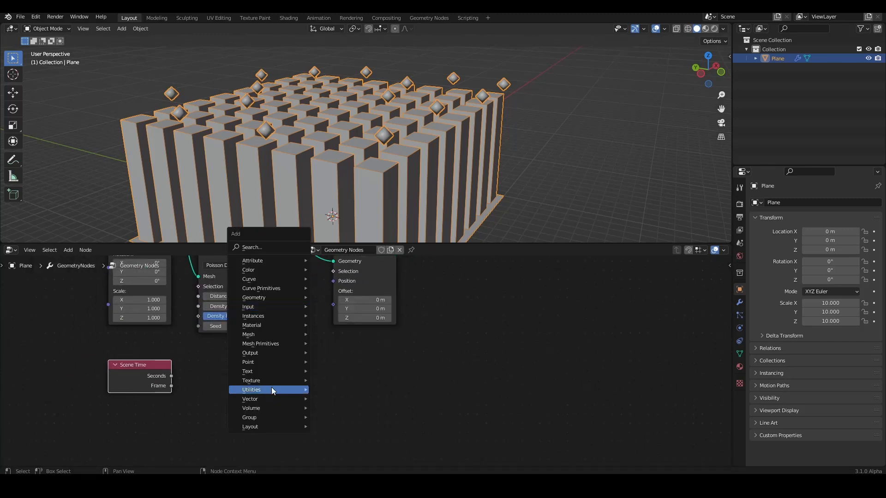
{"action": "mouse_move", "coordinate": [276, 403]}
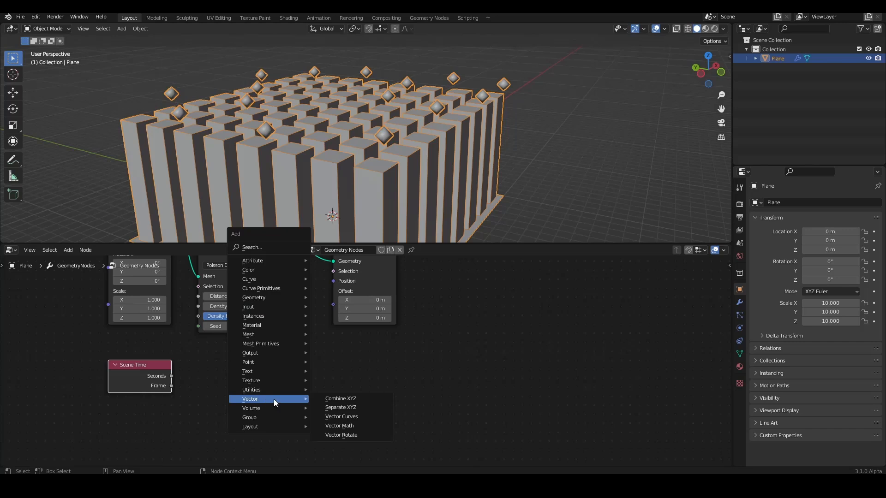
{"action": "left_click", "coordinate": [354, 404]}
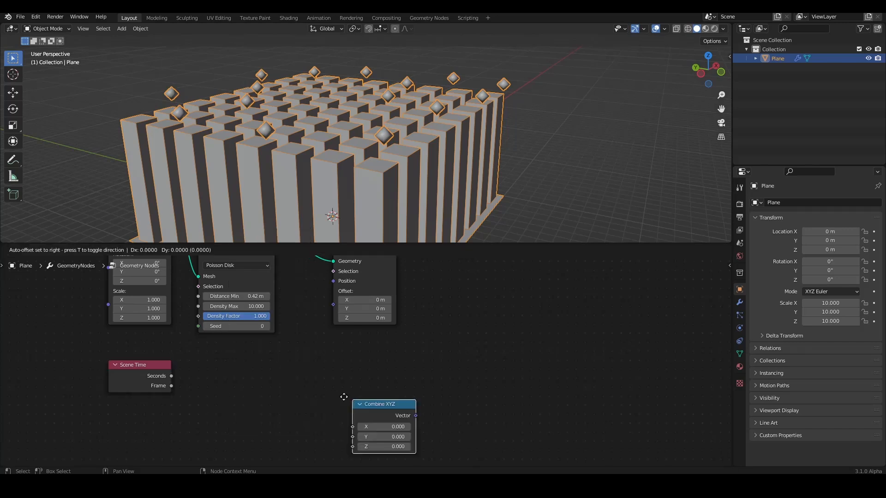
{"action": "left_click", "coordinate": [285, 358]}
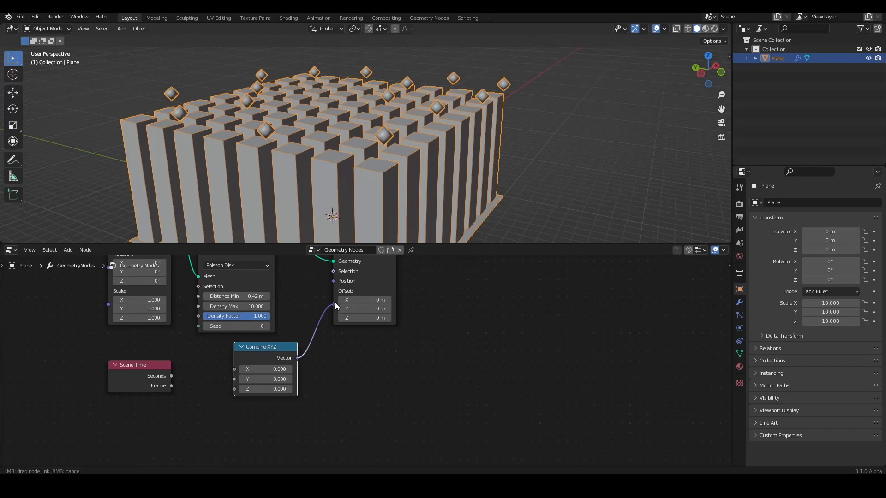
{"action": "left_click_drag", "start_coordinate": [335, 306], "coordinate": [334, 305]}
Try changing the Combine XYZ values to shift the points, then cancel the changes.
{"action": "scroll", "coordinate": [378, 145], "scroll_direction": "down", "scroll_amount": 4}
{"action": "middle_click_drag", "start_coordinate": [378, 145], "coordinate": [367, 98]}
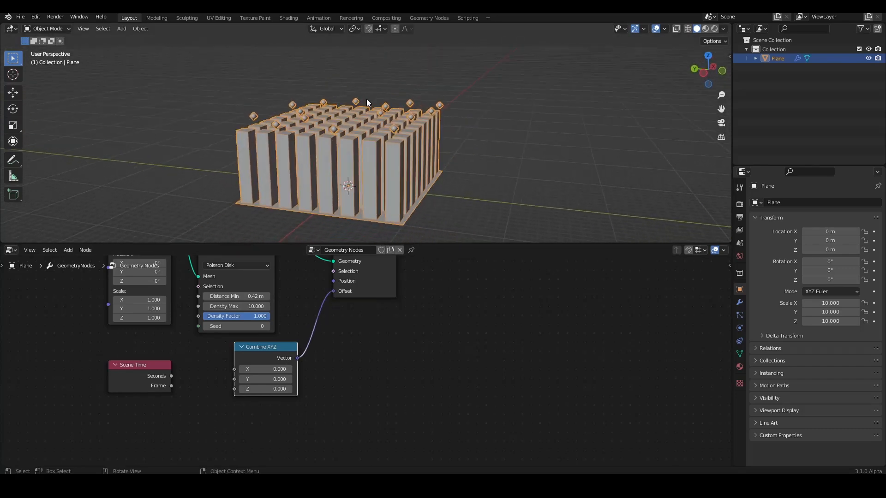
{"action": "scroll", "coordinate": [366, 100], "scroll_direction": "up", "scroll_amount": 2}
{"action": "scroll", "coordinate": [270, 371], "scroll_direction": "down", "scroll_amount": 3}
{"action": "middle_click_drag", "start_coordinate": [270, 370], "coordinate": [335, 343]}
{"action": "scroll", "coordinate": [336, 346], "scroll_direction": "up", "scroll_amount": 4}
{"action": "mouse_move", "coordinate": [348, 363]}
{"action": "left_mouse_down"}
{"action": "mouse_move", "coordinate": [339, 362]}
{"action": "mouse_move", "coordinate": [359, 351]}
{"action": "left_mouse_up"}
{"action": "right_click", "coordinate": [348, 362]}
{"action": "right_click", "coordinate": [348, 352]}
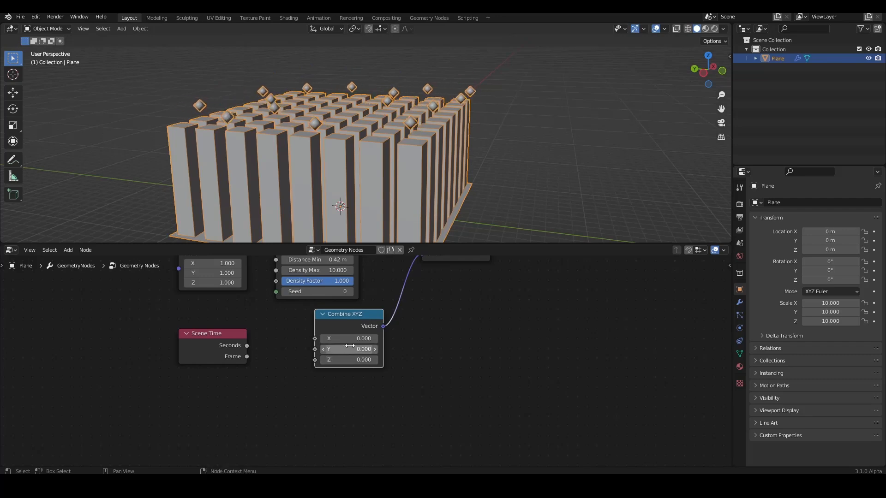
Make room beside Scene Time and add a Math node set to Sine between it and Combine XYZ.
{"action": "left_click_drag", "start_coordinate": [201, 355], "coordinate": [64, 356]}
{"action": "scroll", "coordinate": [115, 357], "scroll_direction": "down", "scroll_amount": 3}
{"action": "middle_click_drag", "start_coordinate": [126, 356], "coordinate": [203, 346]}
{"action": "scroll", "coordinate": [206, 345], "scroll_direction": "up", "scroll_amount": 4}
{"action": "key", "text": "shift+a"}
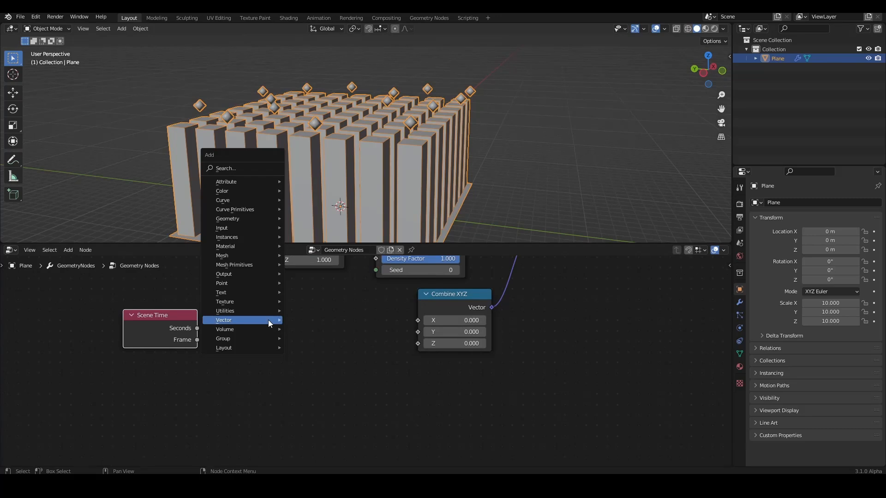
{"action": "left_click", "coordinate": [217, 168]}
{"action": "type", "text": "math"}
{"action": "key", "text": "Return"}
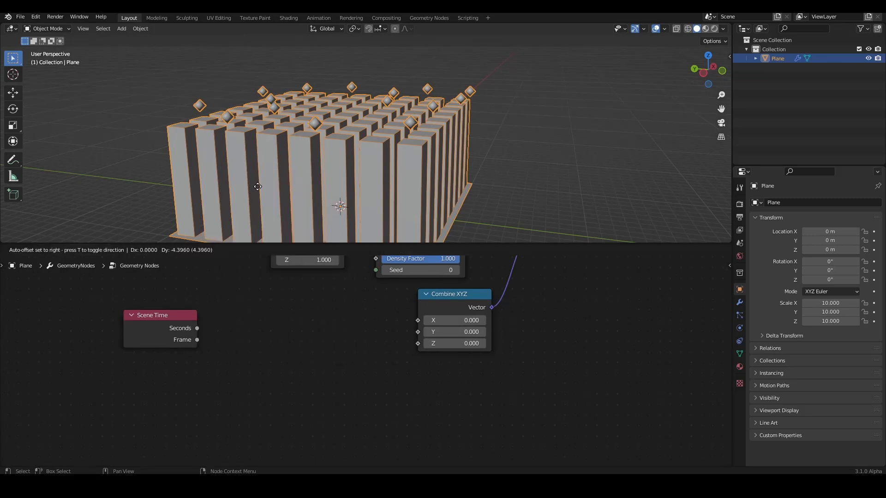
{"action": "left_click", "coordinate": [281, 328]}
{"action": "left_click", "coordinate": [284, 332]}
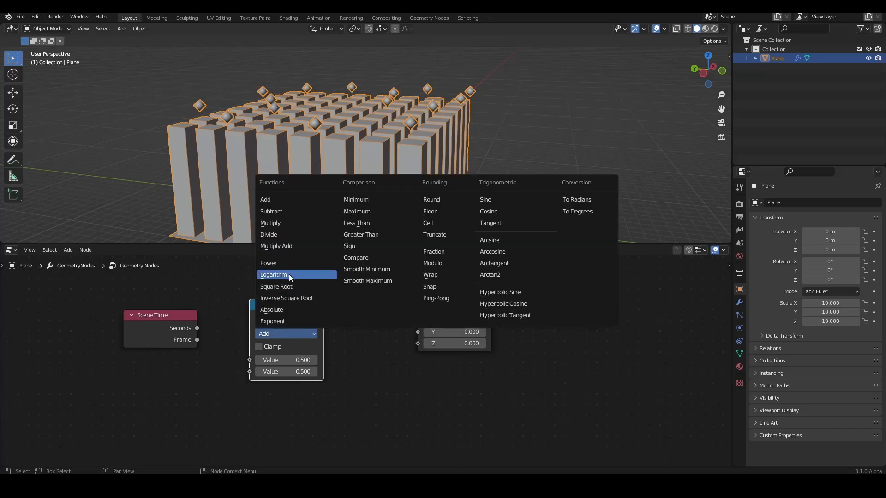
{"action": "left_click", "coordinate": [510, 204]}
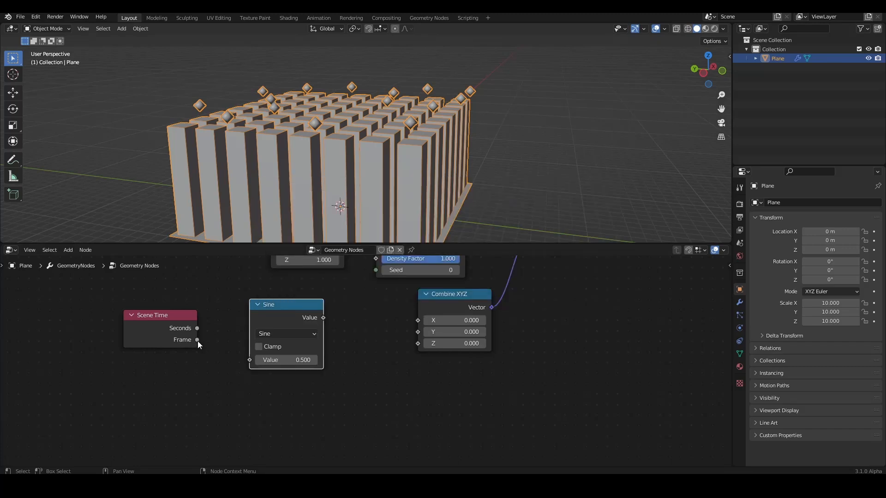
Connect Scene Time's Frame output to the Combine XYZ Z input and play the animation in the viewport.
{"action": "left_click_drag", "start_coordinate": [424, 344], "coordinate": [423, 344]}
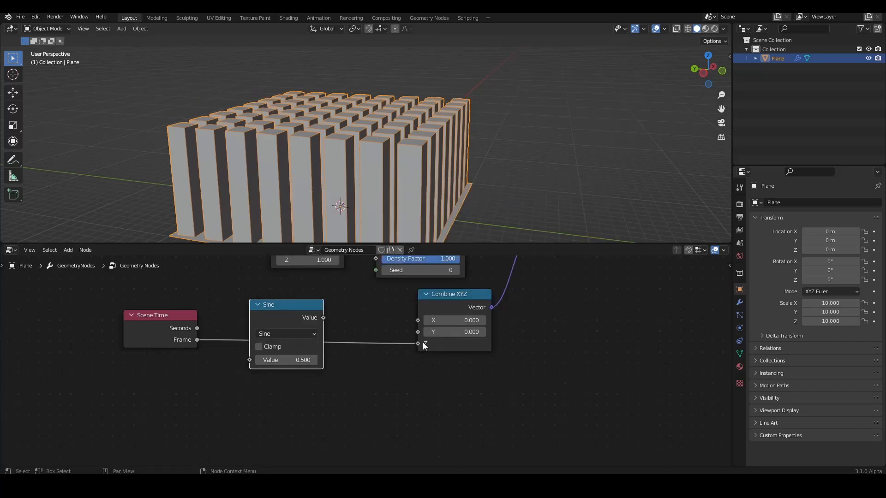
{"action": "scroll", "coordinate": [344, 171], "scroll_direction": "down", "scroll_amount": 6}
{"action": "key", "text": "space"}
{"action": "middle_click_drag", "start_coordinate": [353, 165], "coordinate": [379, 68]}
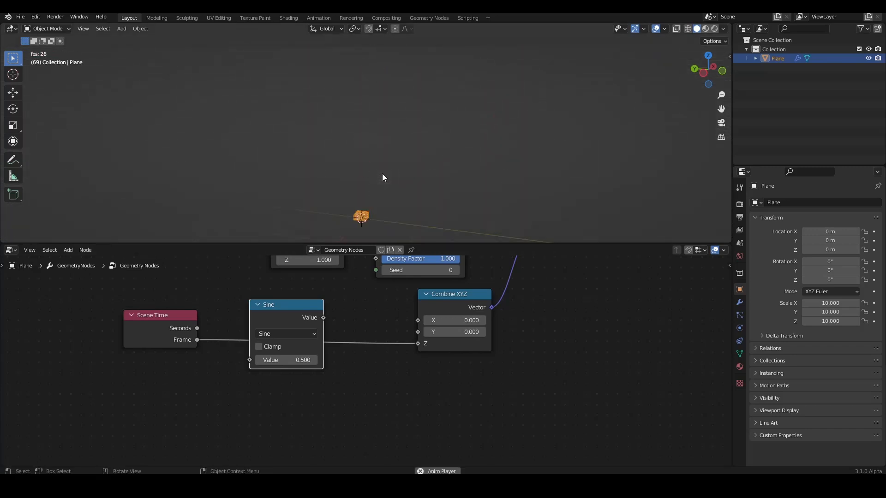
View the Graph Editor in place of the node editor, then return to the Geometry Node Editor.
{"action": "left_click", "coordinate": [10, 250]}
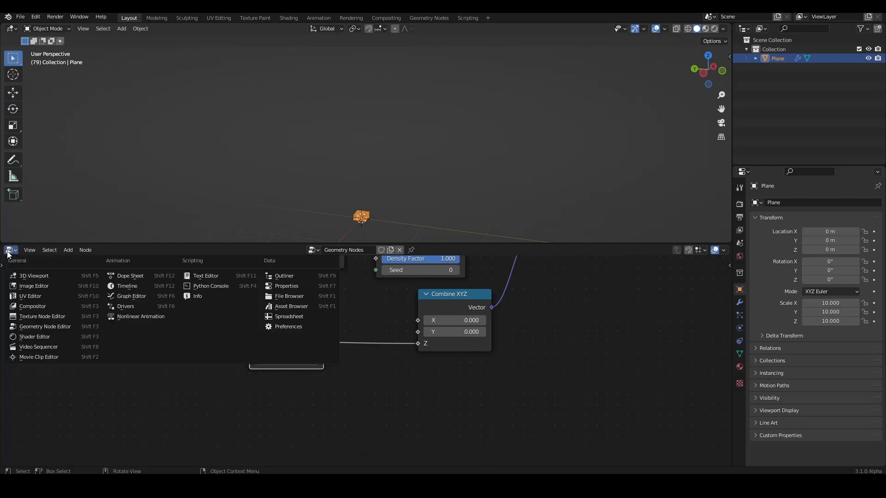
{"action": "left_click", "coordinate": [149, 296]}
{"action": "left_click", "coordinate": [10, 250]}
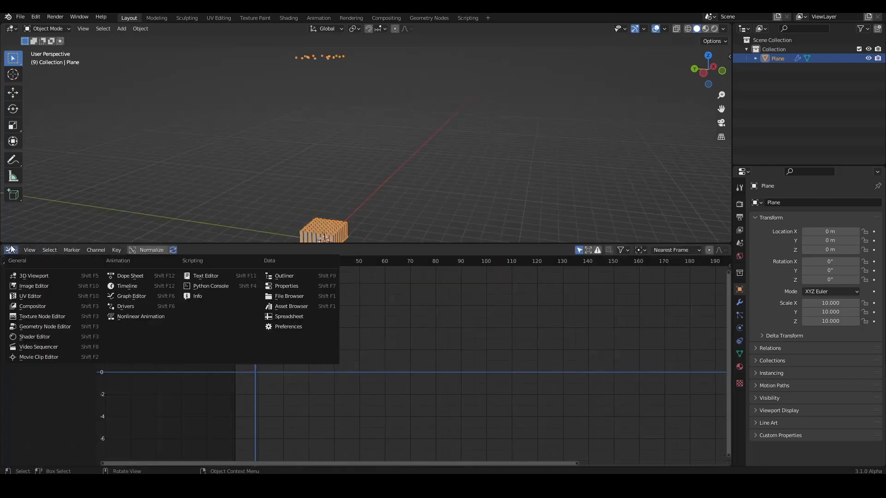
{"action": "left_click", "coordinate": [44, 328]}
Insert the Sine node into the link between Frame and Z, then play the animation to check the points' motion.
{"action": "left_click_drag", "start_coordinate": [288, 314], "coordinate": [303, 324]}
{"action": "middle_click_drag", "start_coordinate": [371, 200], "coordinate": [369, 137], "text": "shift"}
{"action": "scroll", "coordinate": [369, 138], "scroll_direction": "up", "scroll_amount": 5}
{"action": "key", "text": "space"}
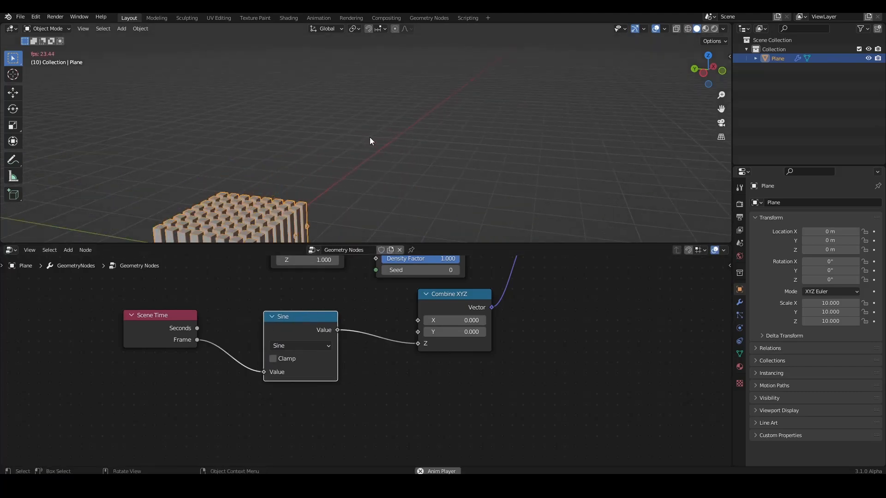
{"action": "middle_click_drag", "start_coordinate": [335, 186], "coordinate": [406, 102], "text": "shift"}
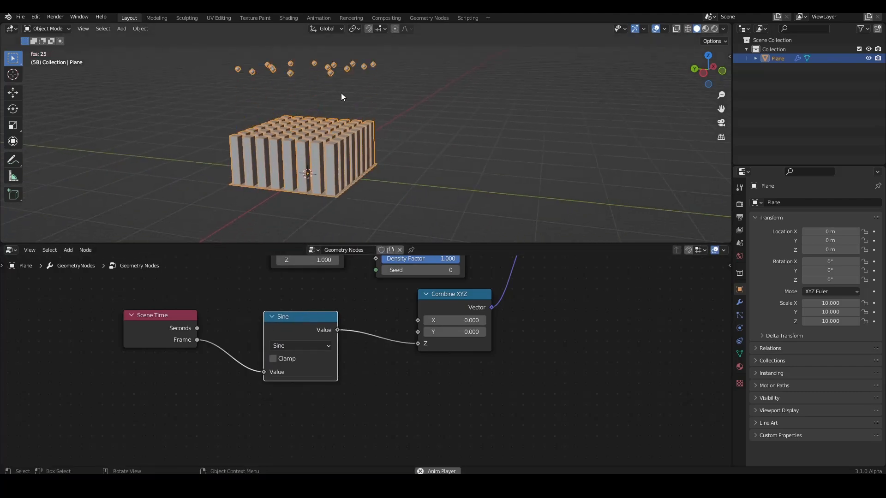
{"action": "middle_click_drag", "start_coordinate": [372, 139], "coordinate": [381, 156]}
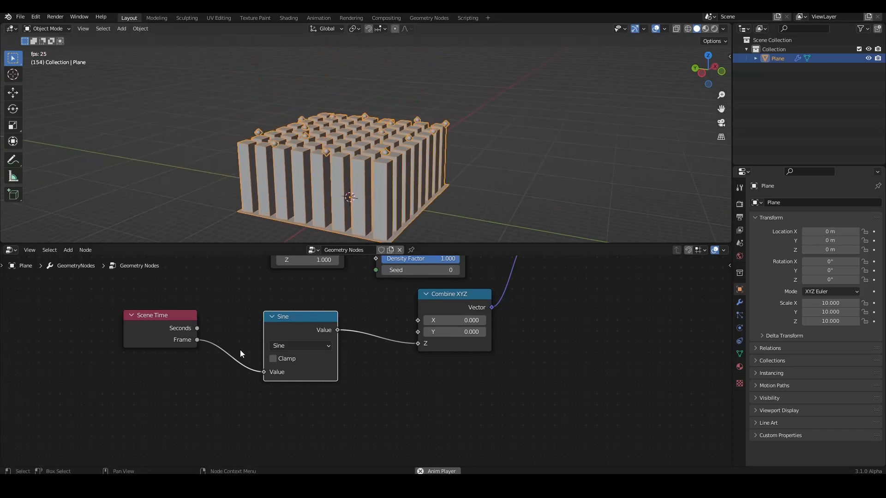
Duplicate the Sine node, insert the copy between Scene Time and Sine, and set its operation to Divide.
{"action": "left_click_drag", "start_coordinate": [150, 326], "coordinate": [94, 326]}
{"action": "scroll", "coordinate": [232, 339], "scroll_direction": "down", "scroll_amount": 1}
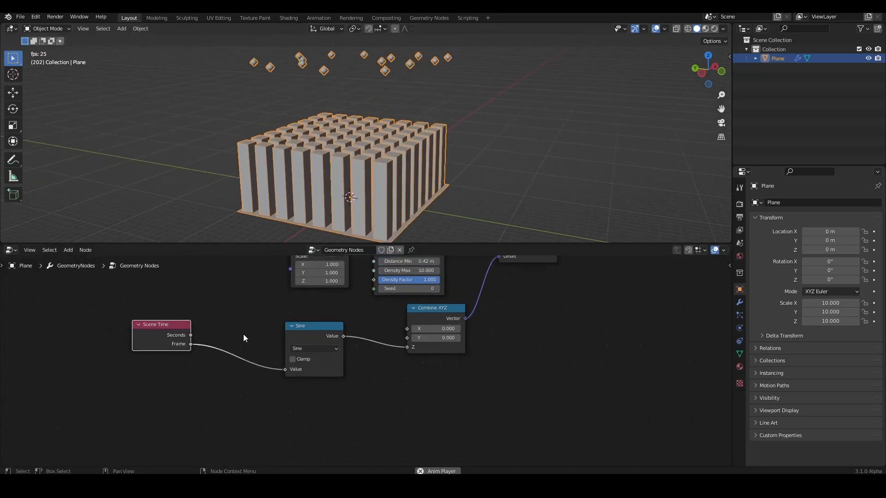
{"action": "scroll", "coordinate": [231, 342], "scroll_direction": "up", "scroll_amount": 2}
{"action": "left_click", "coordinate": [395, 311]}
{"action": "key", "text": "shift+d"}
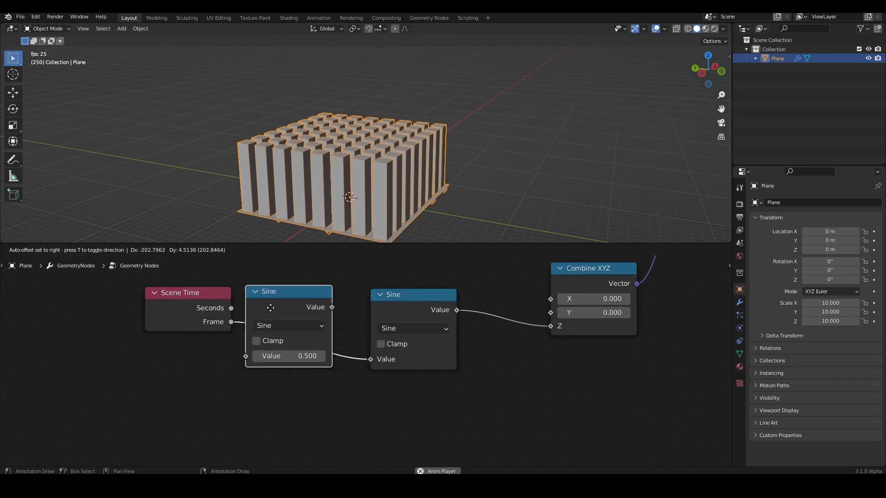
{"action": "left_click", "coordinate": [302, 307]}
{"action": "left_click", "coordinate": [311, 326]}
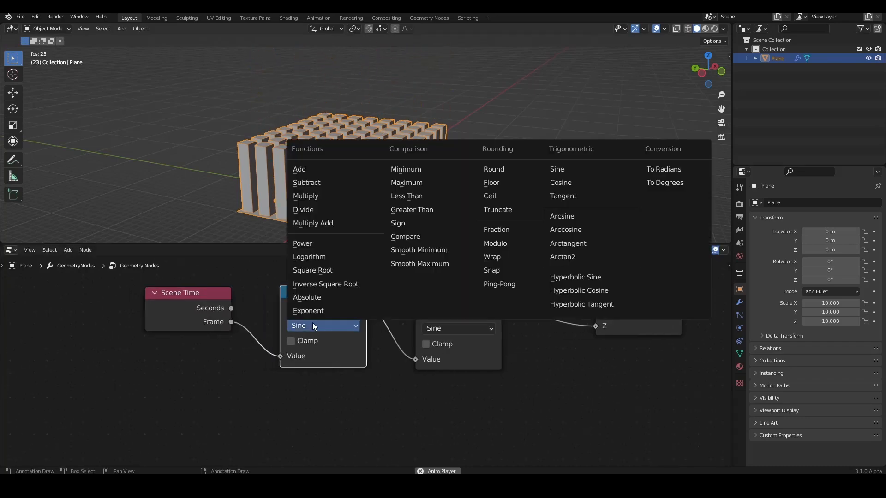
{"action": "left_click", "coordinate": [311, 210]}
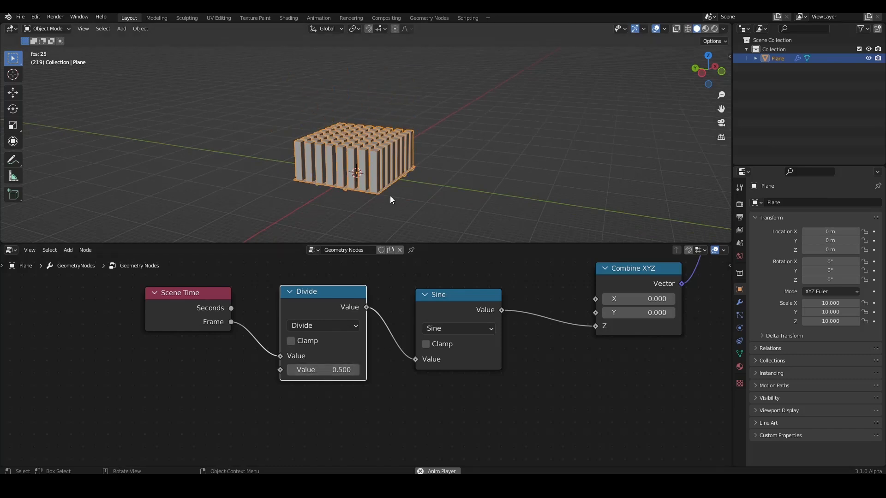
Set the Divide node's second value to 20 and check the slowed motion of the points.
{"action": "left_click_drag", "start_coordinate": [308, 308], "coordinate": [307, 309]}
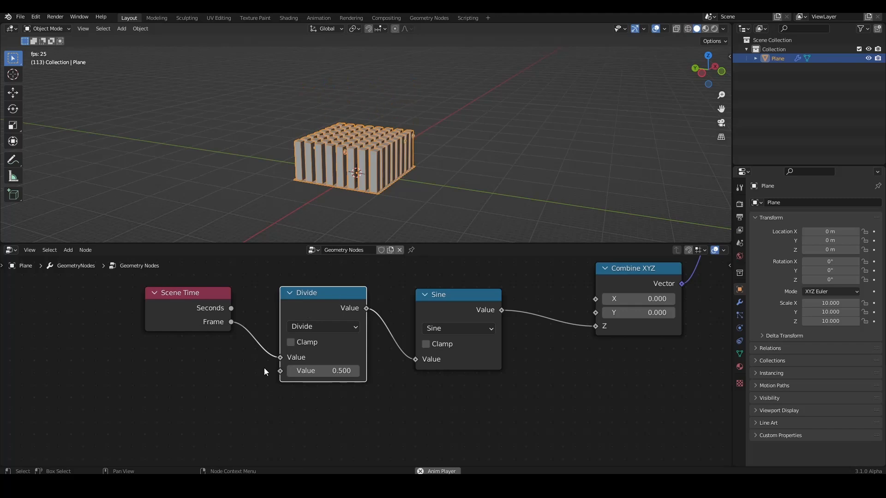
{"action": "type", "text": "0"}
{"action": "key", "text": "Return"}
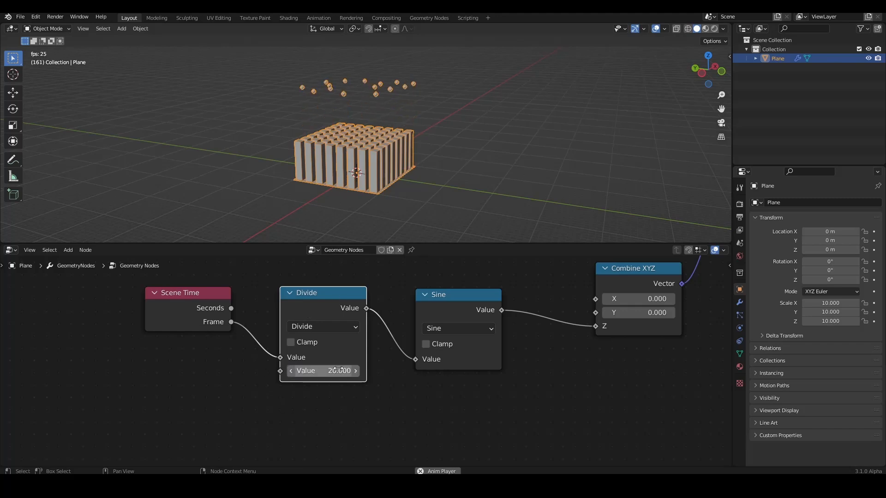
{"action": "scroll", "coordinate": [398, 159], "scroll_direction": "up", "scroll_amount": 2}
{"action": "scroll", "coordinate": [402, 162], "scroll_direction": "down", "scroll_amount": 2}
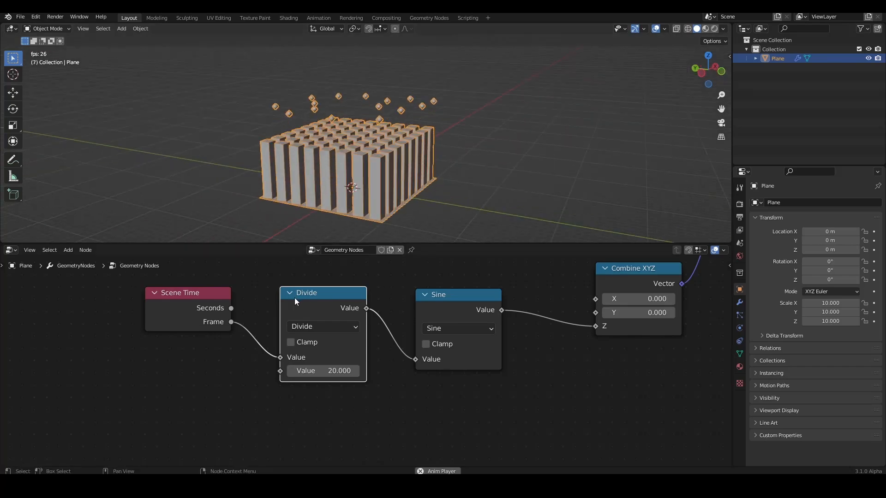
Try the Multiply operation in place of Divide on the node after Scene Time, with a second value of 0.02.
{"action": "scroll", "coordinate": [391, 126], "scroll_direction": "down", "scroll_amount": 3}
{"action": "scroll", "coordinate": [391, 126], "scroll_direction": "up", "scroll_amount": 2}
{"action": "middle_click_drag", "start_coordinate": [391, 126], "coordinate": [400, 167]}
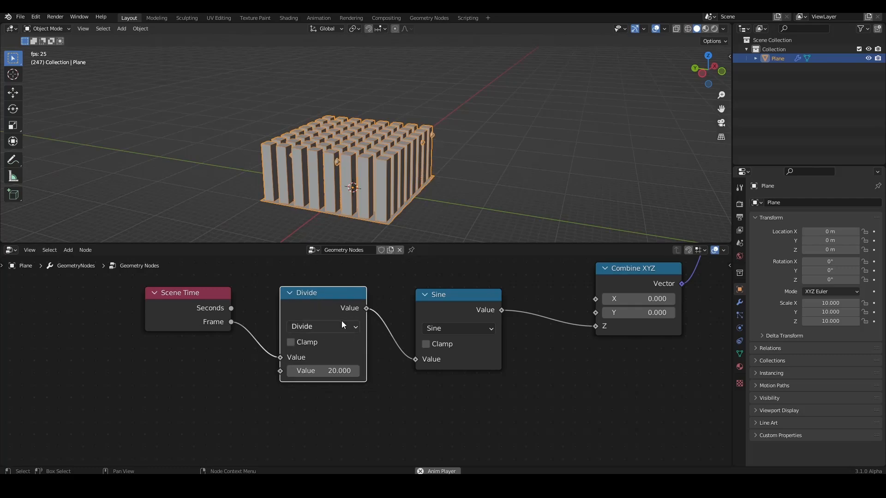
{"action": "left_click", "coordinate": [336, 325]}
{"action": "left_click", "coordinate": [317, 330]}
{"action": "left_click", "coordinate": [319, 200]}
{"action": "left_click", "coordinate": [338, 371]}
{"action": "type", "text": ".3"}
{"action": "key", "text": "Return"}
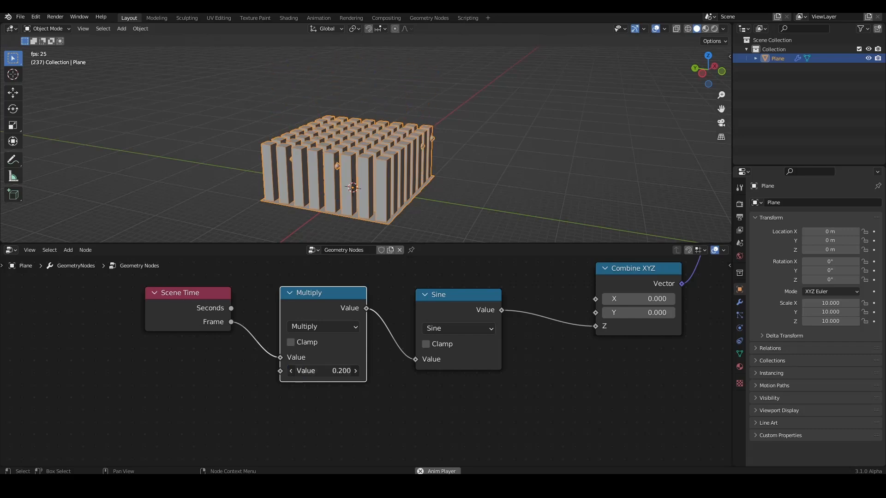
{"action": "type", "text": "0.02"}
{"action": "key", "text": "Return"}
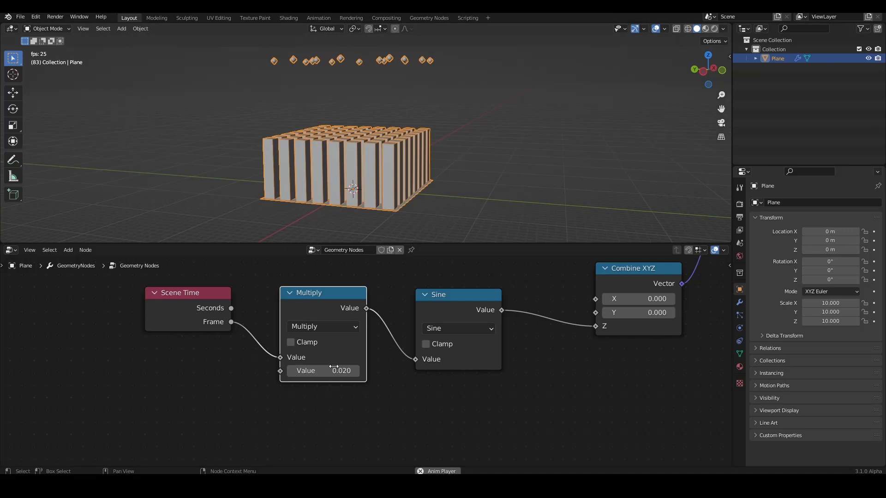
Return the math node after Scene Time to the Divide operation with a second value of 20.
{"action": "left_click", "coordinate": [309, 328]}
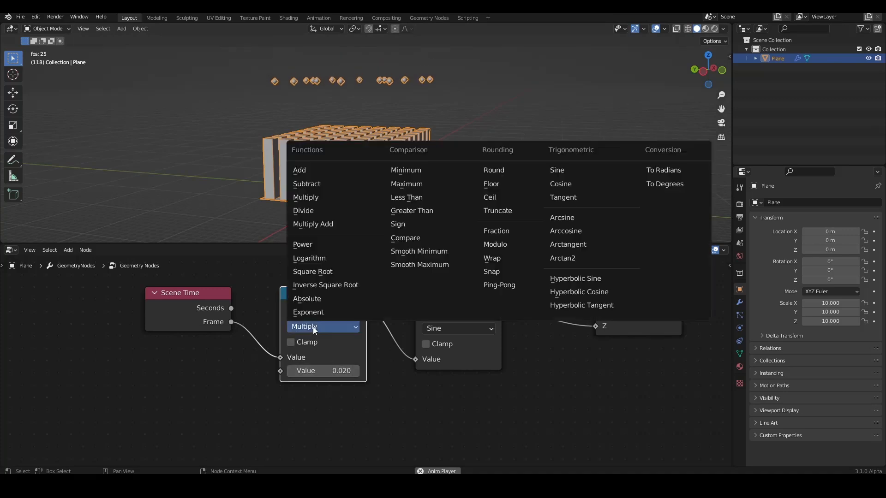
{"action": "left_click", "coordinate": [324, 209]}
{"action": "left_click", "coordinate": [333, 371]}
{"action": "key", "text": "Return"}
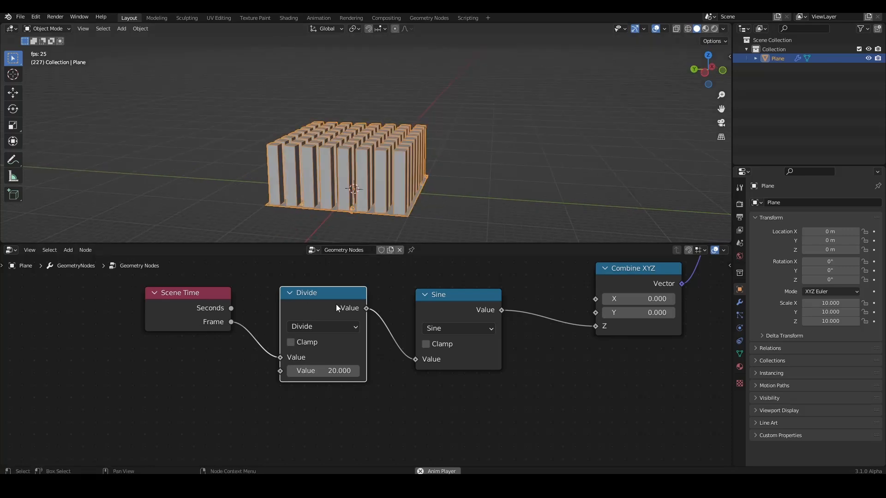
{"action": "key", "text": "g"}
{"action": "right_click", "coordinate": [325, 300]}
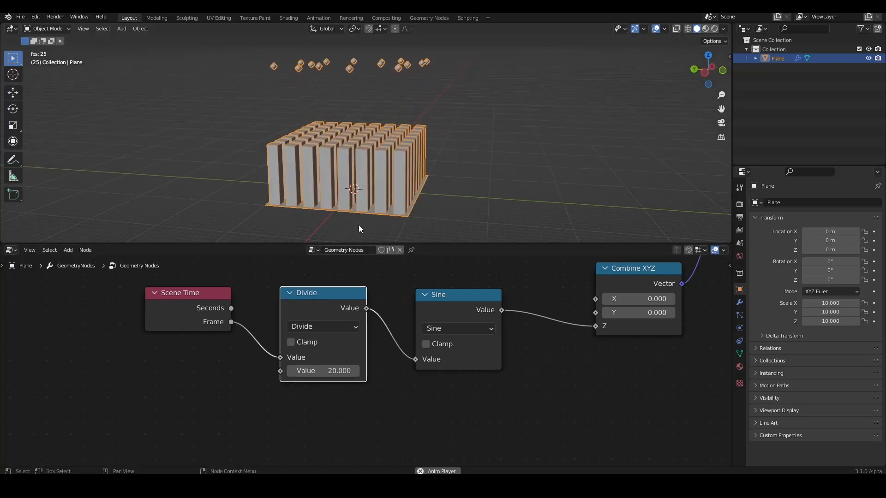
Move the Sine node closer to the Divide node and adjust the placement of Combine XYZ.
{"action": "scroll", "coordinate": [386, 149], "scroll_direction": "down", "scroll_amount": 4}
{"action": "middle_click_drag", "start_coordinate": [385, 149], "coordinate": [365, 155]}
{"action": "scroll", "coordinate": [364, 154], "scroll_direction": "up", "scroll_amount": 4}
{"action": "left_click_drag", "start_coordinate": [432, 293], "coordinate": [407, 291]}
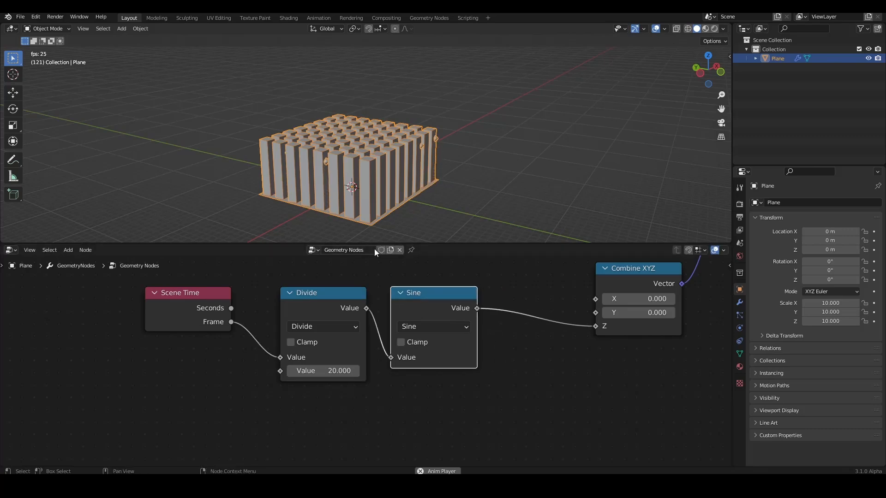
{"action": "scroll", "coordinate": [523, 328], "scroll_direction": "down", "scroll_amount": 2}
{"action": "middle_click_drag", "start_coordinate": [524, 328], "coordinate": [499, 334]}
{"action": "mouse_move", "coordinate": [499, 333]}
{"action": "left_mouse_down"}
{"action": "mouse_move", "coordinate": [512, 340]}
{"action": "mouse_move", "coordinate": [511, 332]}
{"action": "left_mouse_up"}
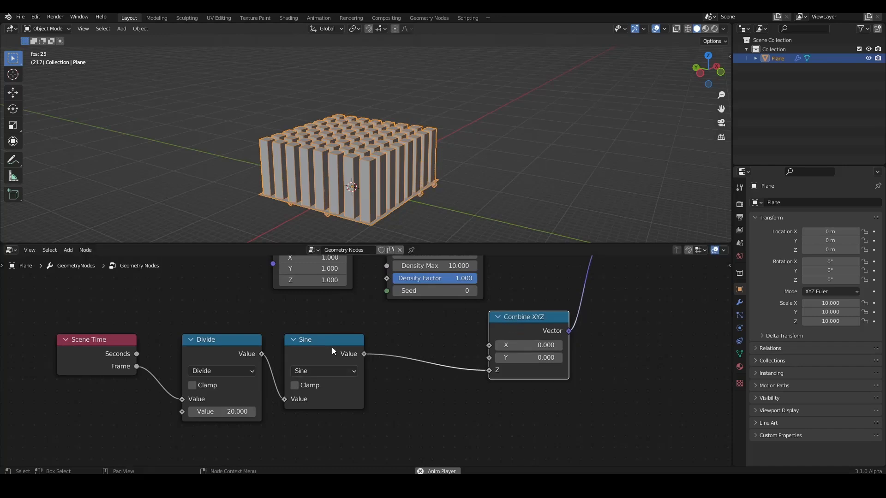
{"action": "middle_click_drag", "start_coordinate": [368, 208], "coordinate": [381, 190]}
{"action": "left_click_drag", "start_coordinate": [100, 345], "coordinate": [97, 344]}
Move Combine XYZ farther from the Sine node to make room for another node in their link.
{"action": "scroll", "coordinate": [369, 355], "scroll_direction": "down", "scroll_amount": 7}
{"action": "middle_click_drag", "start_coordinate": [493, 356], "coordinate": [313, 436]}
{"action": "scroll", "coordinate": [335, 349], "scroll_direction": "down", "scroll_amount": 4}
{"action": "left_click_drag", "start_coordinate": [363, 348], "coordinate": [402, 343]}
{"action": "left_click_drag", "start_coordinate": [308, 406], "coordinate": [329, 401]}
{"action": "middle_click_drag", "start_coordinate": [297, 402], "coordinate": [344, 364]}
{"action": "scroll", "coordinate": [341, 364], "scroll_direction": "up", "scroll_amount": 4}
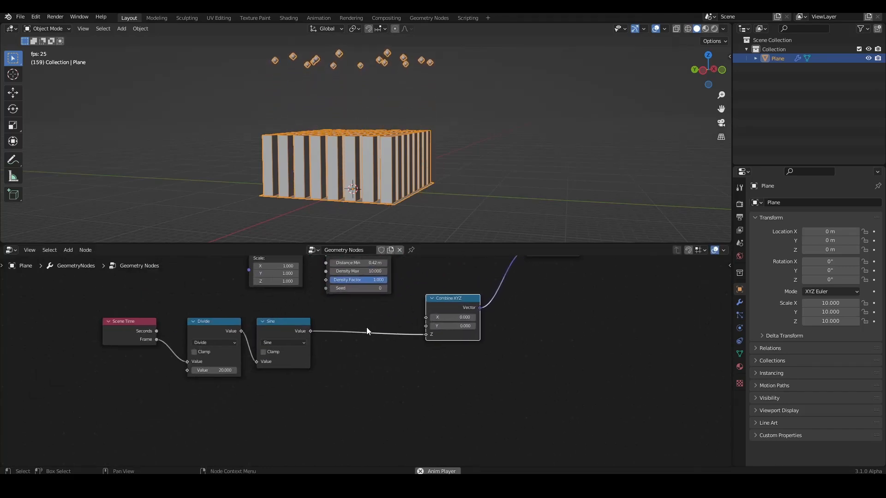
Duplicate the Divide node and insert the copy between Sine and Combine XYZ.
{"action": "left_click", "coordinate": [165, 315]}
{"action": "key", "text": "shift+d"}
{"action": "left_click", "coordinate": [376, 314]}
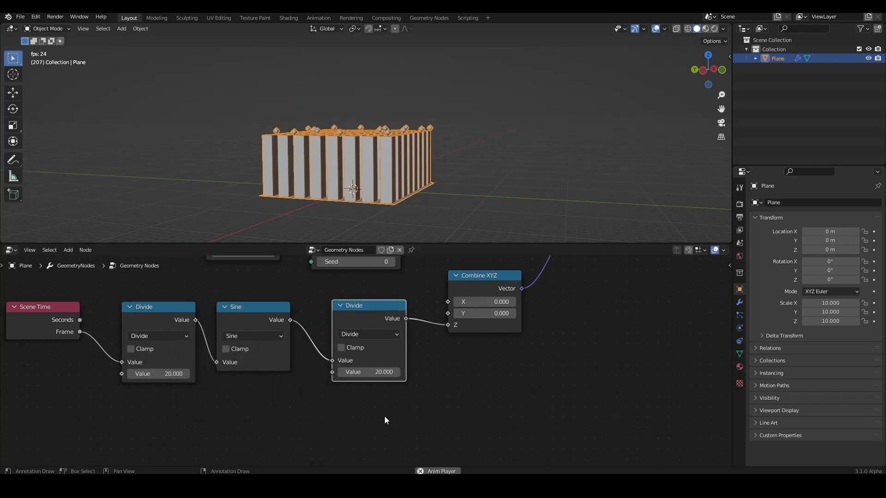
{"action": "scroll", "coordinate": [371, 188], "scroll_direction": "up", "scroll_amount": 5}
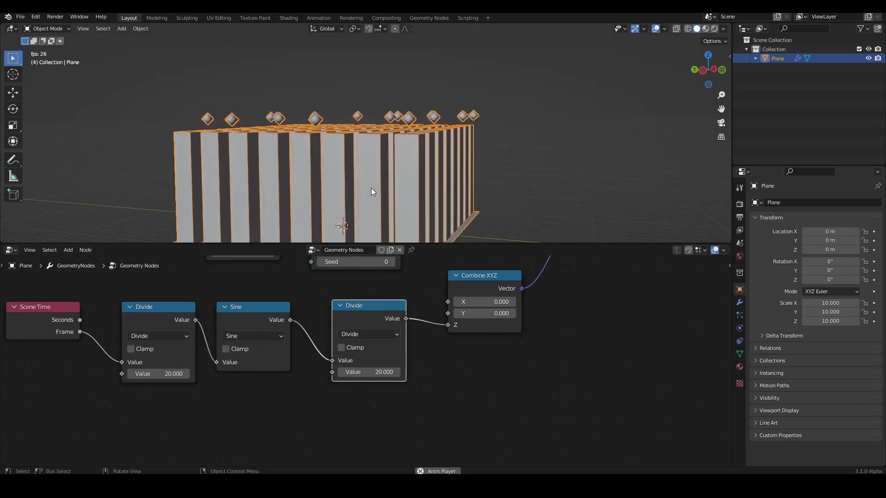
Set the second Divide node's value to 4.77 and check the height of the points' motion above the blocks.
{"action": "left_click_drag", "start_coordinate": [387, 372], "coordinate": [318, 372]}
{"action": "scroll", "coordinate": [362, 120], "scroll_direction": "down", "scroll_amount": 1}
{"action": "middle_click_drag", "start_coordinate": [373, 118], "coordinate": [376, 131]}
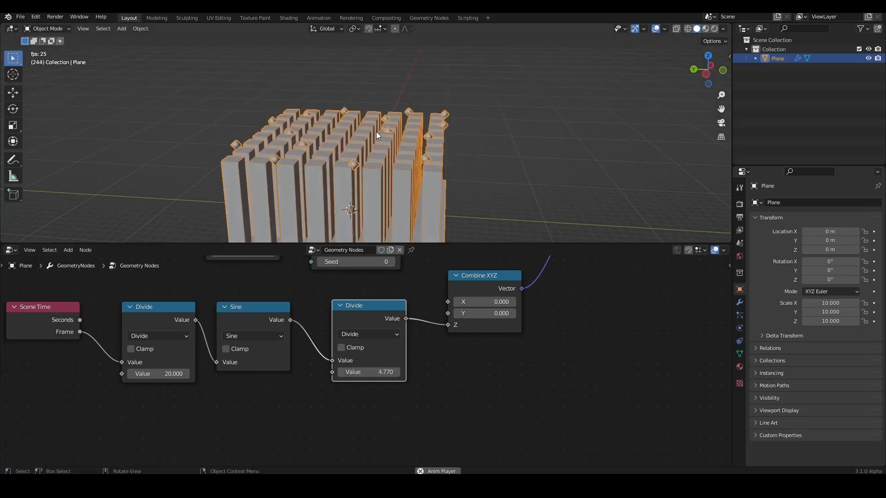
{"action": "middle_click_drag", "start_coordinate": [333, 163], "coordinate": [318, 148]}
{"action": "scroll", "coordinate": [321, 152], "scroll_direction": "up", "scroll_amount": 2}
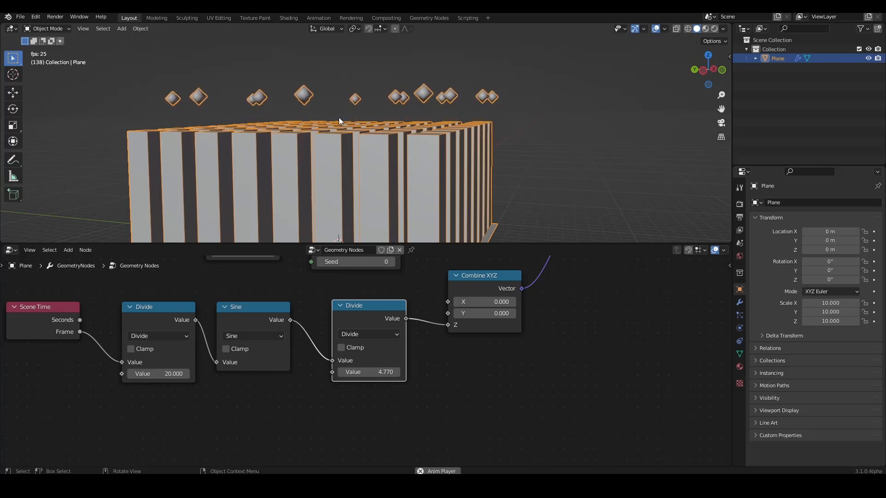
{"action": "middle_click_drag", "start_coordinate": [378, 137], "coordinate": [386, 145]}
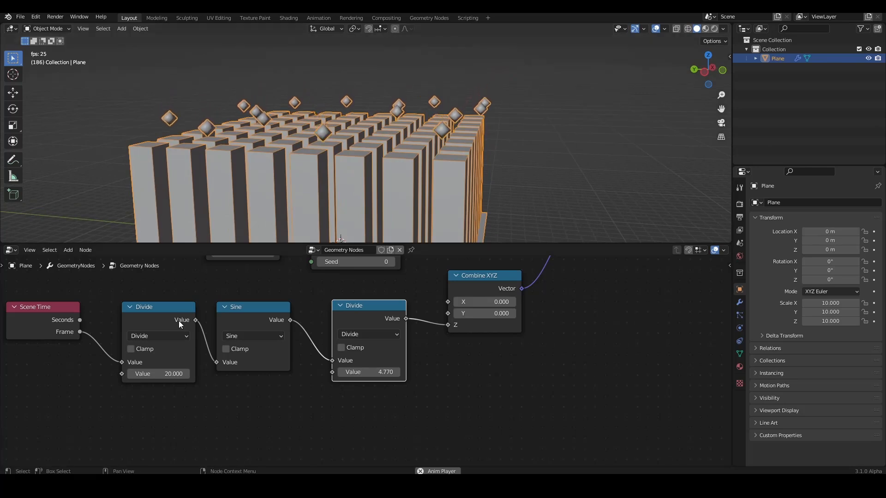
Move Scene Time away from the first Divide node and insert a Random Value node into the link between them.
{"action": "scroll", "coordinate": [180, 318], "scroll_direction": "down", "scroll_amount": 4}
{"action": "middle_click_drag", "start_coordinate": [177, 326], "coordinate": [357, 310]}
{"action": "scroll", "coordinate": [357, 313], "scroll_direction": "up", "scroll_amount": 2}
{"action": "left_click_drag", "start_coordinate": [288, 307], "coordinate": [78, 306]}
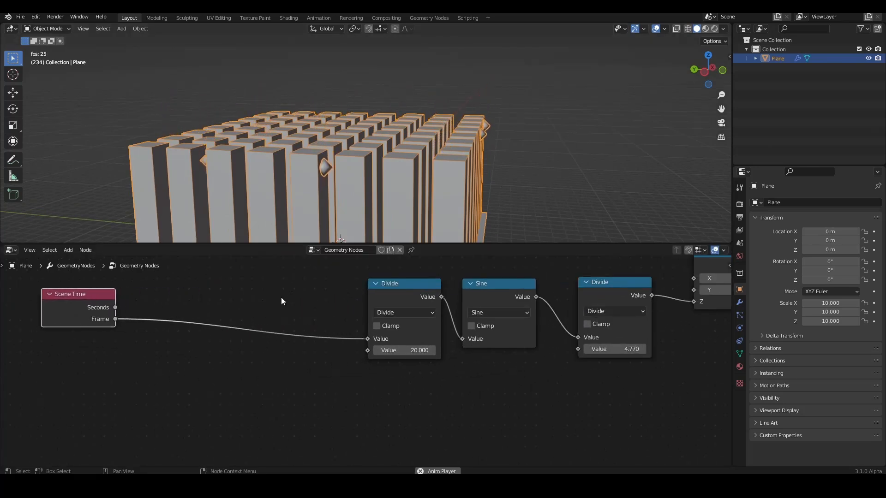
{"action": "key", "text": "shift+a"}
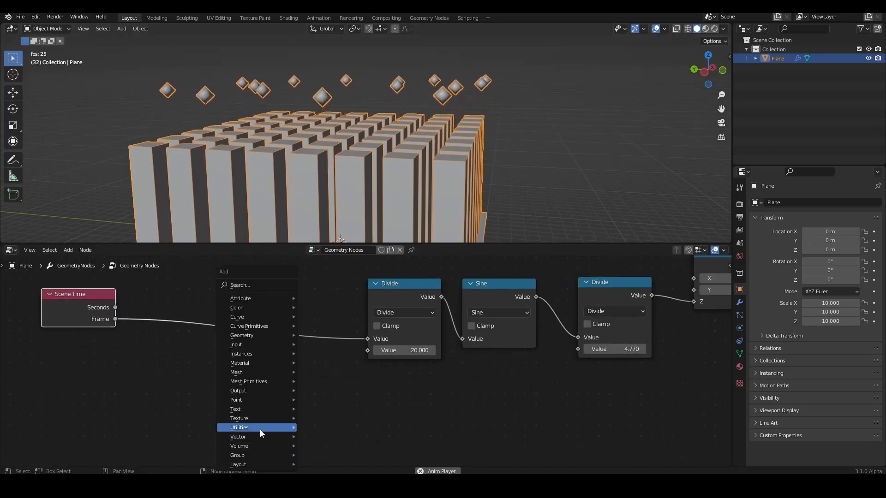
{"action": "mouse_move", "coordinate": [263, 427]}
{"action": "left_click", "coordinate": [342, 409]}
{"action": "left_click", "coordinate": [281, 394]}
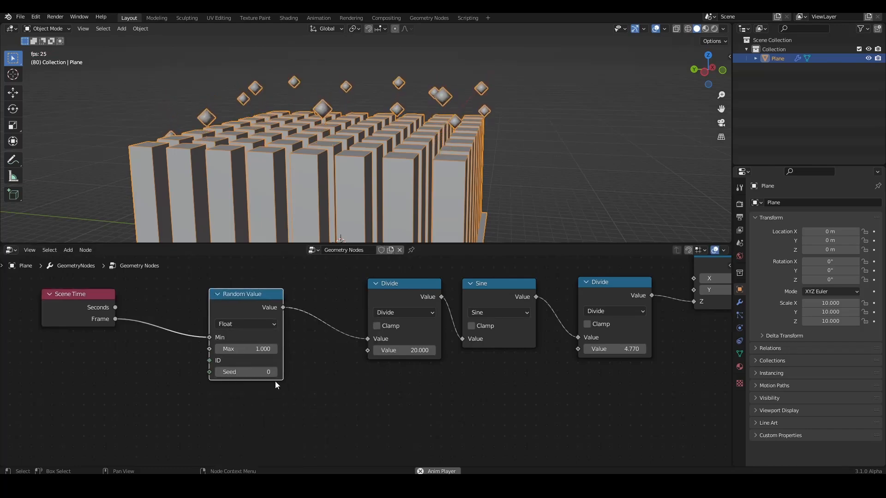
Reconnect Scene Time's Frame output from Random Value's Min input to its Max input and check the points' motion.
{"action": "middle_click_drag", "start_coordinate": [299, 182], "coordinate": [325, 176]}
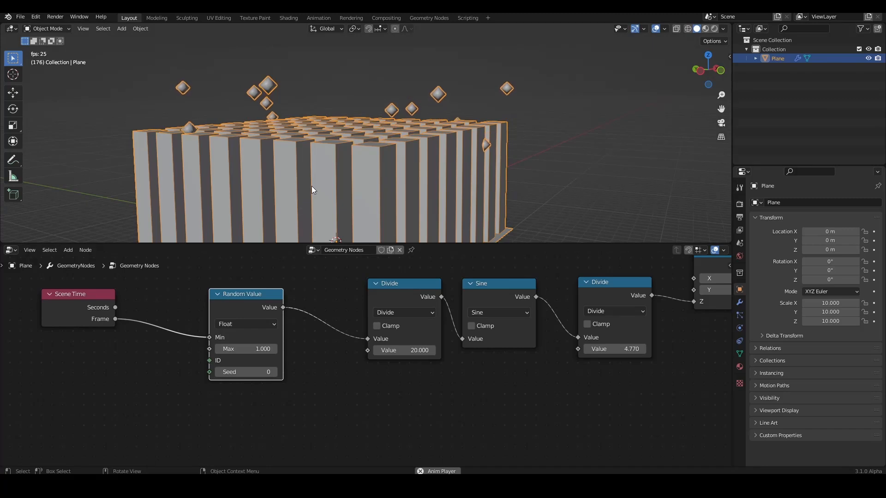
{"action": "left_click_drag", "start_coordinate": [210, 338], "coordinate": [210, 349]}
{"action": "mouse_move", "coordinate": [367, 165]}
{"action": "middle_mouse_down"}
{"action": "mouse_move", "coordinate": [392, 173]}
{"action": "mouse_move", "coordinate": [363, 172]}
{"action": "middle_mouse_up"}
{"action": "scroll", "coordinate": [429, 284], "scroll_direction": "down", "scroll_amount": 2}
{"action": "middle_click_drag", "start_coordinate": [433, 287], "coordinate": [415, 297]}
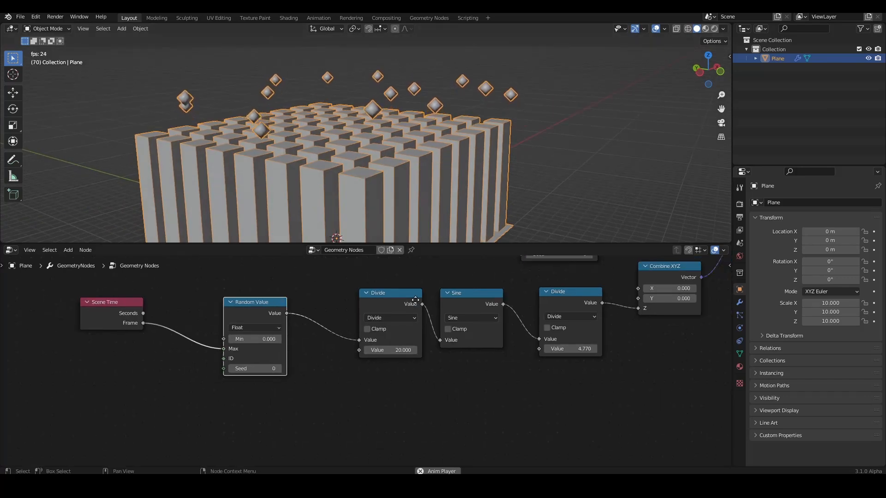
Stop playback and set the Timeline to frame 0, then return to the Geometry Node Editor.
{"action": "key", "text": "space"}
{"action": "left_click", "coordinate": [11, 250]}
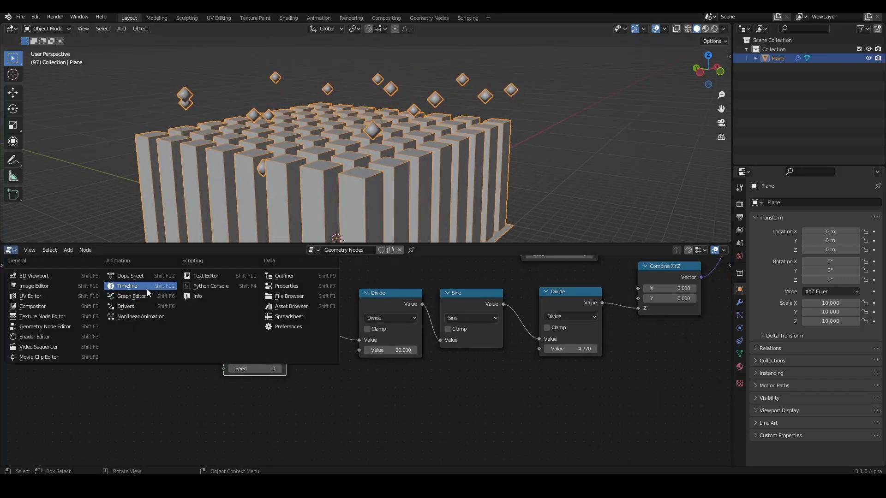
{"action": "left_click", "coordinate": [139, 286]}
{"action": "left_click_drag", "start_coordinate": [284, 262], "coordinate": [26, 280]}
{"action": "middle_click_drag", "start_coordinate": [270, 193], "coordinate": [180, 180]}
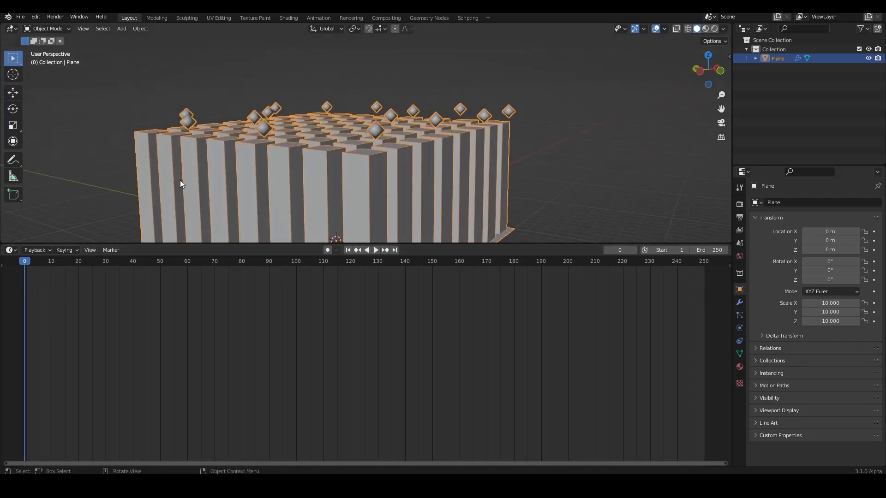
{"action": "left_click", "coordinate": [11, 250]}
{"action": "left_click", "coordinate": [62, 327]}
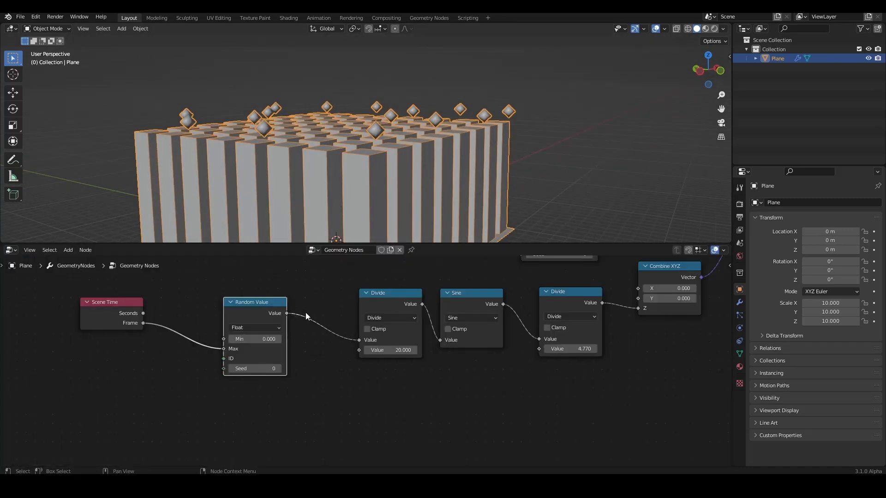
Insert an Add math node with a value of 2000 between Scene Time and Random Value, then play the animation.
{"action": "key", "text": "shift+d"}
{"action": "left_click", "coordinate": [212, 313]}
{"action": "left_click", "coordinate": [208, 321]}
{"action": "left_click", "coordinate": [205, 346]}
{"action": "left_click", "coordinate": [196, 354]}
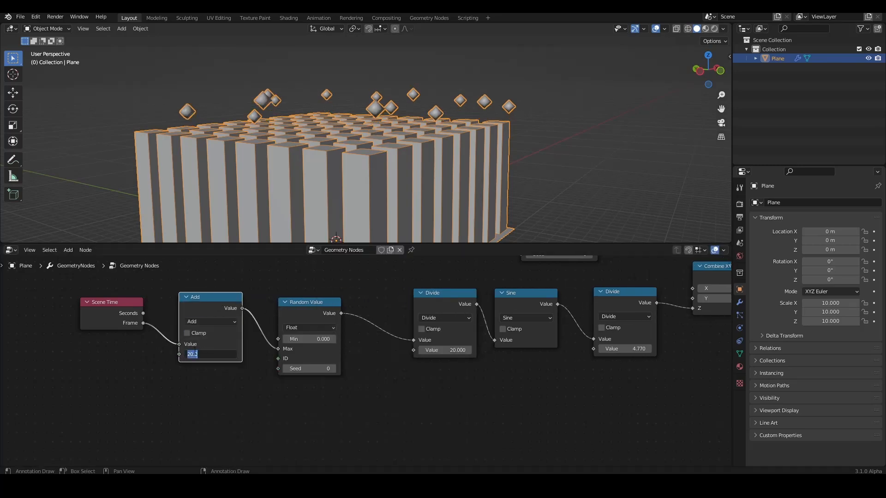
{"action": "type", "text": "00"}
{"action": "key", "text": "Return"}
{"action": "mouse_move", "coordinate": [393, 192]}
{"action": "middle_mouse_down"}
{"action": "mouse_move", "coordinate": [430, 202]}
{"action": "mouse_move", "coordinate": [388, 190]}
{"action": "middle_mouse_up"}
{"action": "key", "text": "space"}
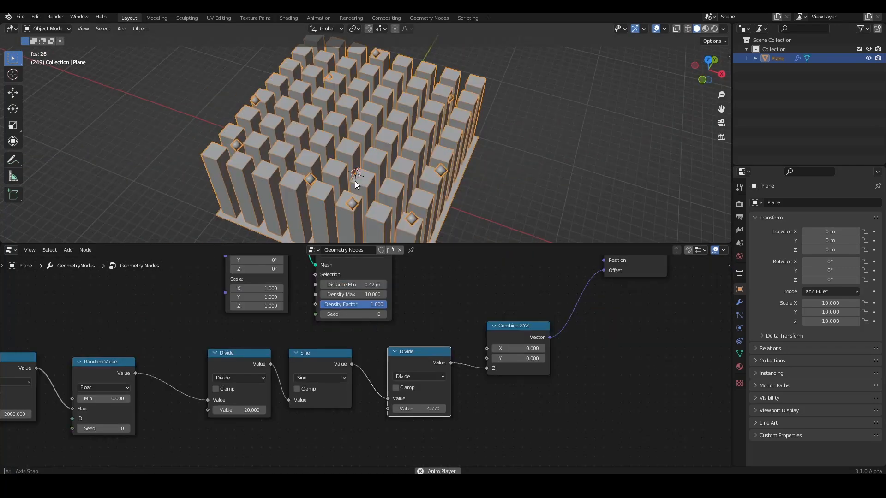
Move the Join Geometry node closer to Group Output to free space after Set Position.
{"action": "middle_click_drag", "start_coordinate": [355, 181], "coordinate": [375, 151]}
{"action": "scroll", "coordinate": [436, 279], "scroll_direction": "down", "scroll_amount": 7}
{"action": "middle_click_drag", "start_coordinate": [422, 286], "coordinate": [267, 381]}
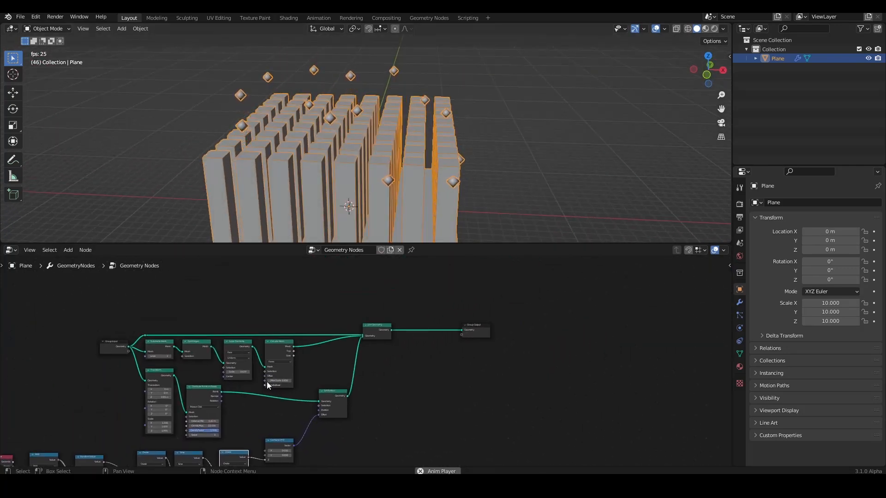
{"action": "scroll", "coordinate": [266, 381], "scroll_direction": "up", "scroll_amount": 6}
{"action": "left_click_drag", "start_coordinate": [385, 310], "coordinate": [453, 311]}
Set the Subdivide Mesh level to 5 and the Scale Elements scale to 0.88 for denser blocks with narrower gaps.
{"action": "scroll", "coordinate": [353, 339], "scroll_direction": "down", "scroll_amount": 3}
{"action": "middle_click_drag", "start_coordinate": [329, 345], "coordinate": [503, 303]}
{"action": "scroll", "coordinate": [503, 303], "scroll_direction": "up", "scroll_amount": 3}
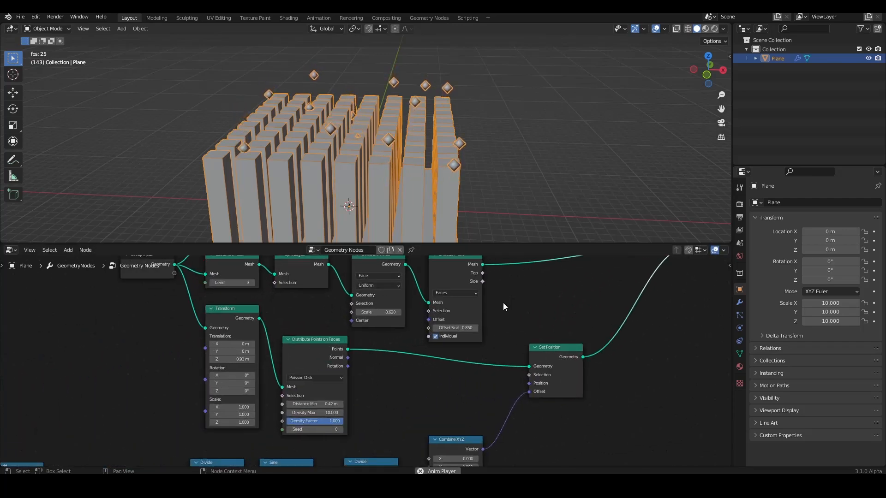
{"action": "left_click", "coordinate": [252, 283]}
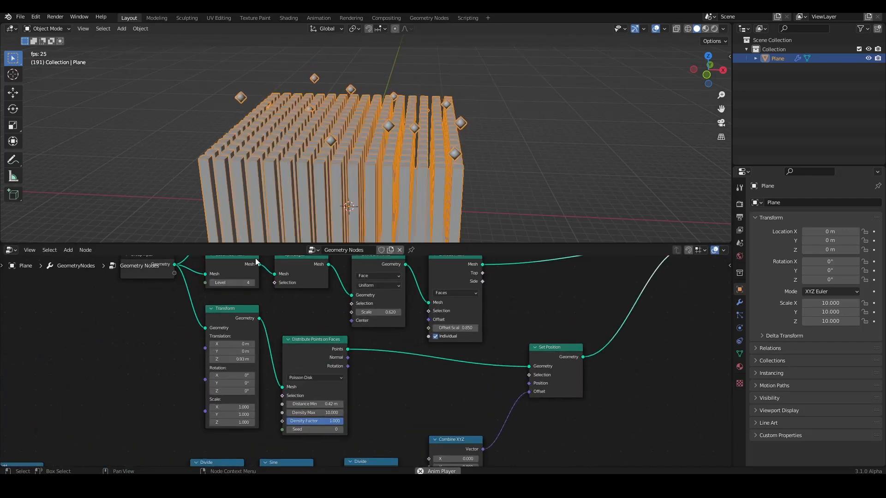
{"action": "left_click", "coordinate": [254, 283]}
{"action": "mouse_move", "coordinate": [320, 181]}
{"action": "middle_mouse_down"}
{"action": "mouse_move", "coordinate": [334, 207]}
{"action": "mouse_move", "coordinate": [310, 179]}
{"action": "middle_mouse_up"}
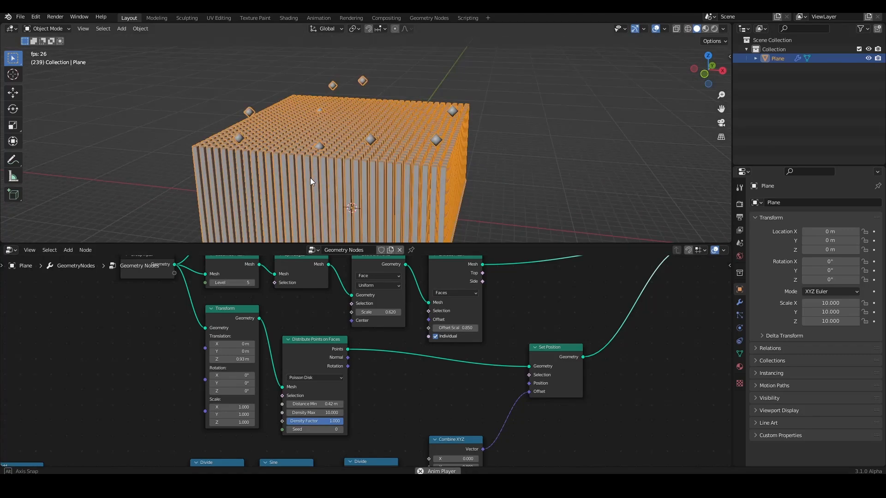
{"action": "scroll", "coordinate": [310, 178], "scroll_direction": "up", "scroll_amount": 4}
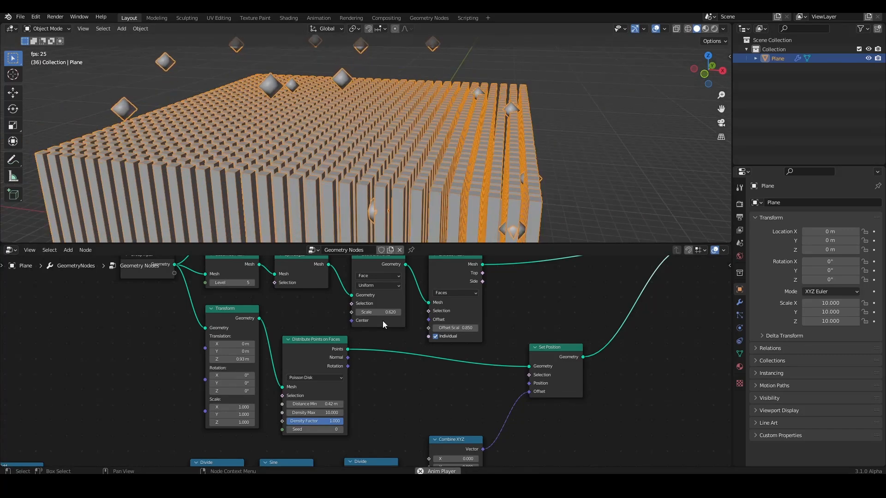
{"action": "left_click_drag", "start_coordinate": [376, 312], "coordinate": [396, 312]}
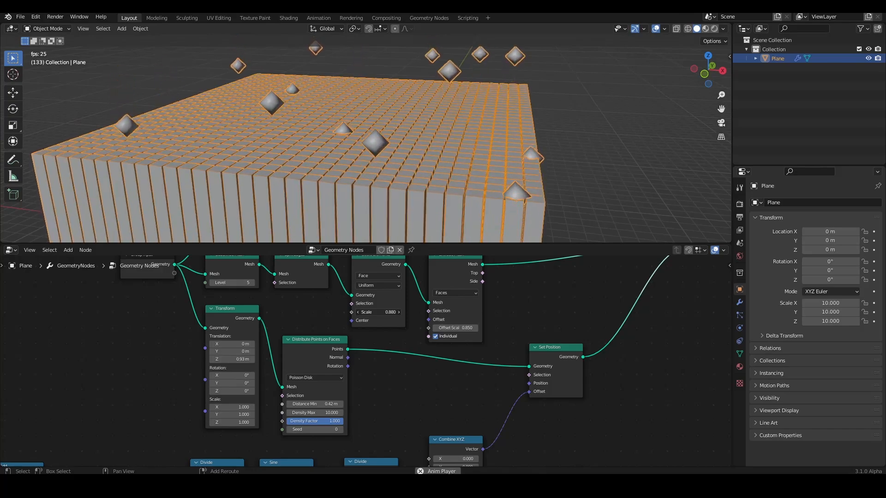
{"action": "middle_click_drag", "start_coordinate": [319, 187], "coordinate": [345, 179]}
{"action": "scroll", "coordinate": [352, 180], "scroll_direction": "down", "scroll_amount": 3}
{"action": "scroll", "coordinate": [507, 375], "scroll_direction": "down", "scroll_amount": 5}
{"action": "middle_click_drag", "start_coordinate": [508, 375], "coordinate": [288, 337]}
{"action": "scroll", "coordinate": [350, 369], "scroll_direction": "up", "scroll_amount": 5}
{"action": "key", "text": "shift+a"}
{"action": "scroll", "coordinate": [257, 403], "scroll_direction": "down", "scroll_amount": 8}
{"action": "scroll", "coordinate": [290, 335], "scroll_direction": "up", "scroll_amount": 5}
{"action": "scroll", "coordinate": [339, 344], "scroll_direction": "up", "scroll_amount": 3}
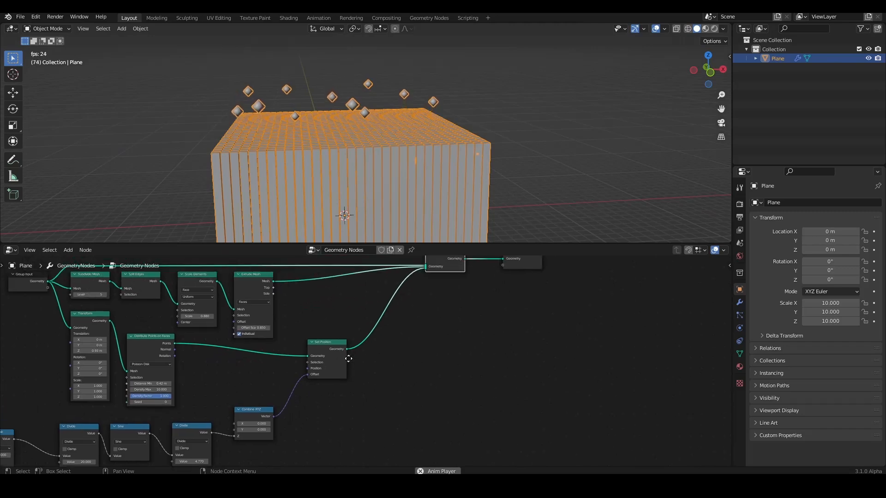
Add a Geometry Proximity node after Set Position, with Set Position's geometry feeding its Target input.
{"action": "left_click_drag", "start_coordinate": [310, 345], "coordinate": [310, 344]}
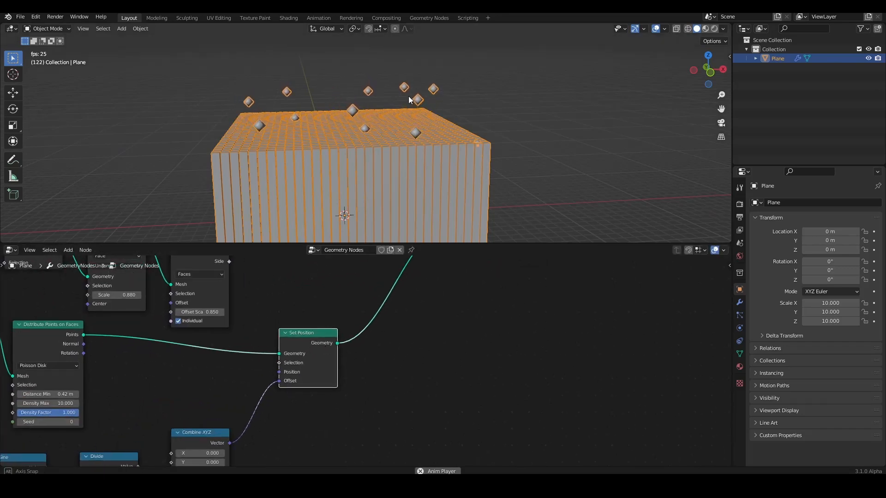
{"action": "middle_click_drag", "start_coordinate": [408, 96], "coordinate": [416, 91]}
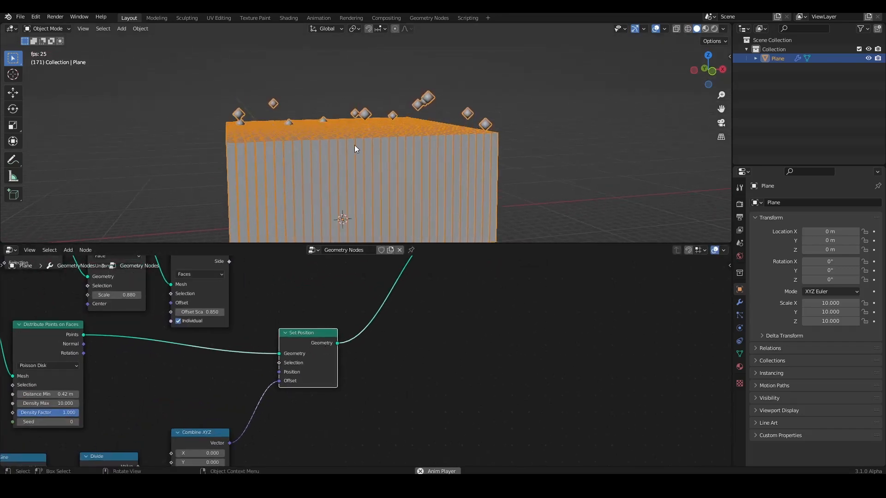
{"action": "scroll", "coordinate": [309, 358], "scroll_direction": "down", "scroll_amount": 6}
{"action": "key", "text": "shift+a"}
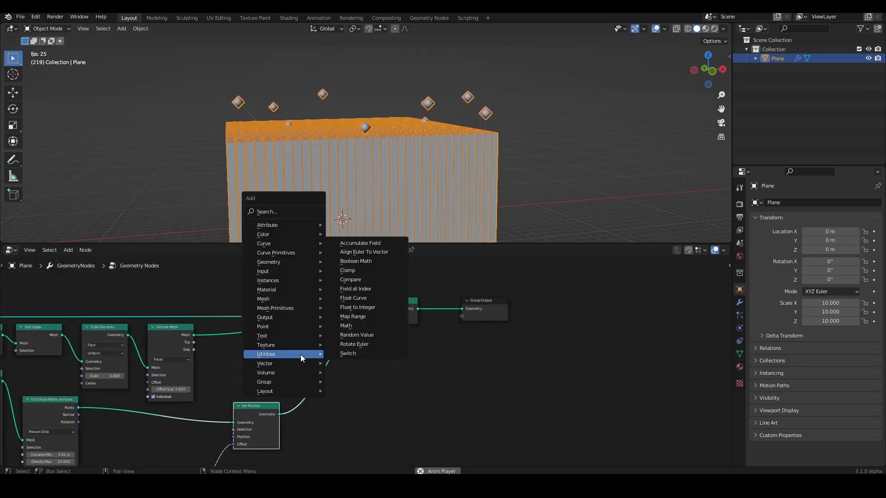
{"action": "mouse_move", "coordinate": [320, 264]}
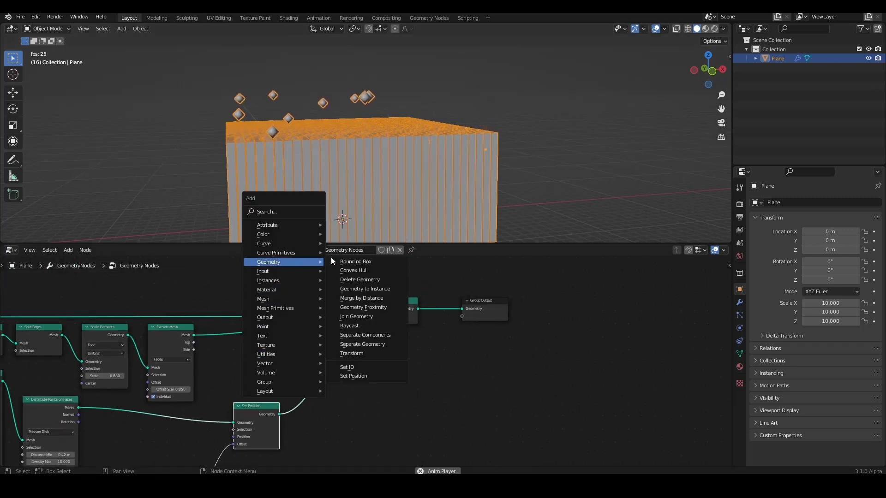
{"action": "left_click", "coordinate": [374, 311]}
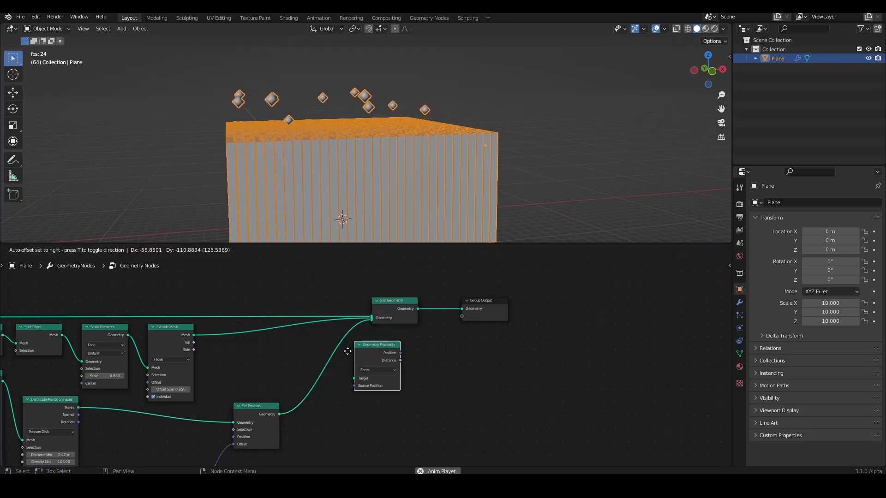
{"action": "scroll", "coordinate": [365, 374], "scroll_direction": "up", "scroll_amount": 3}
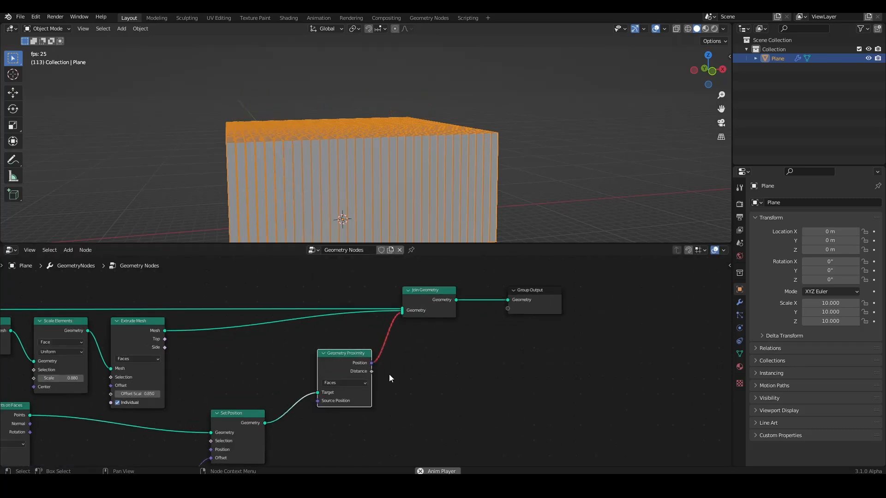
Set Geometry Proximity to Points, reconnect Set Position directly to Join Geometry, and remove the proximity node's Position link.
{"action": "left_click", "coordinate": [355, 385]}
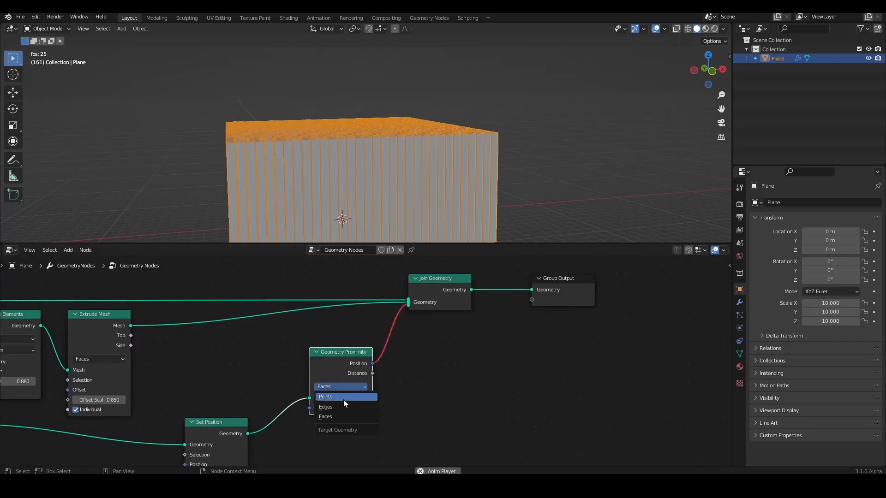
{"action": "left_click_drag", "start_coordinate": [410, 306], "coordinate": [402, 348]}
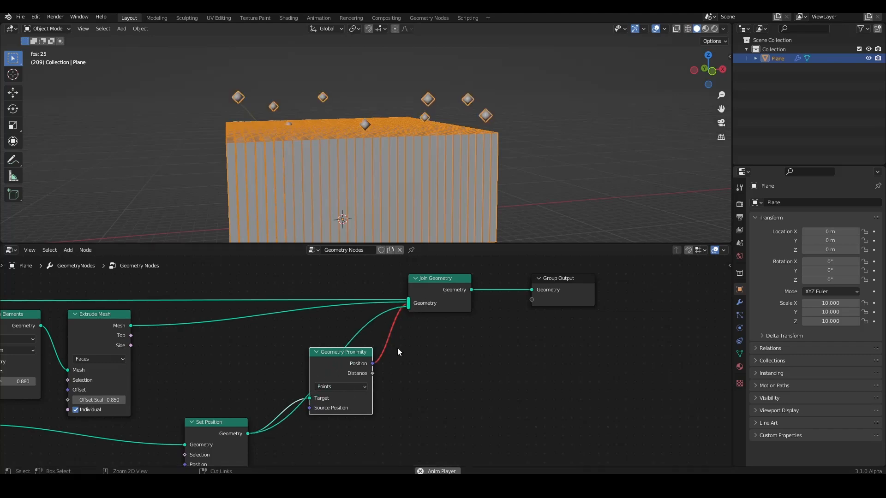
{"action": "left_click_drag", "start_coordinate": [354, 373], "coordinate": [301, 355]}
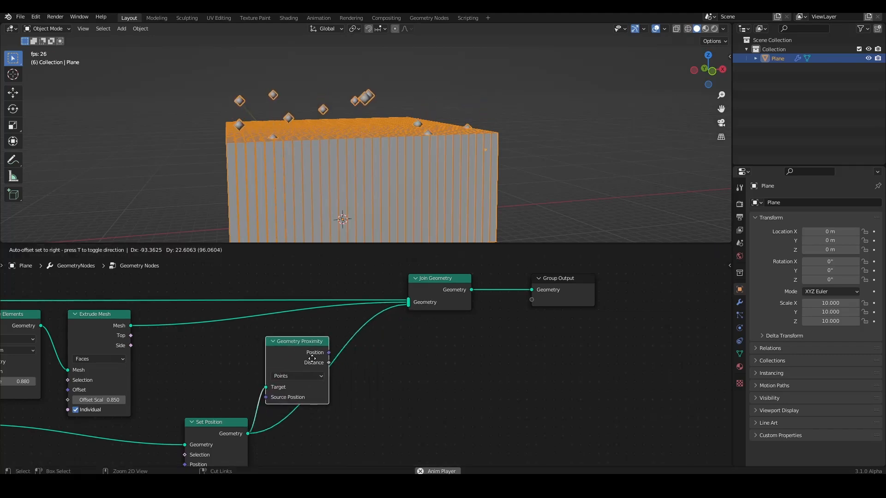
{"action": "left_click", "coordinate": [312, 358]}
Drive Extrude Mesh's Offset Scale with the Geometry Proximity Distance and inspect the animated blocks from several angles.
{"action": "scroll", "coordinate": [183, 375], "scroll_direction": "down", "scroll_amount": 1}
{"action": "middle_click_drag", "start_coordinate": [183, 375], "coordinate": [308, 330]}
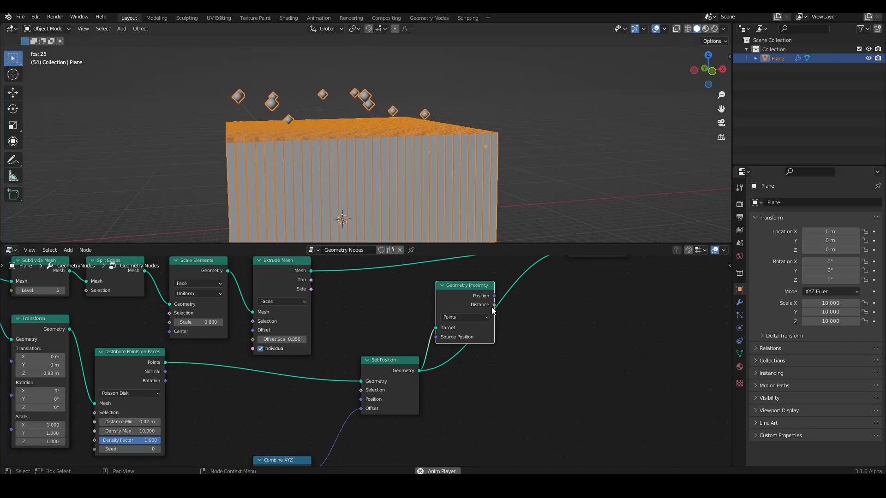
{"action": "left_click_drag", "start_coordinate": [252, 342], "coordinate": [251, 343]}
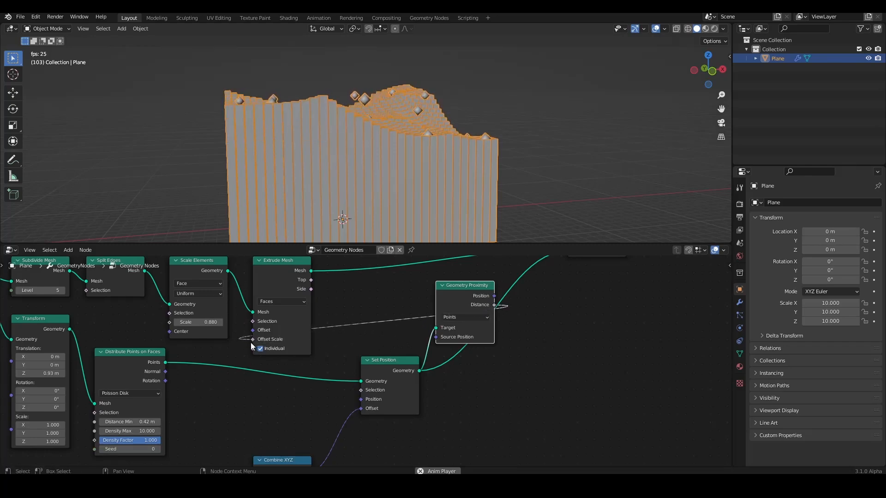
{"action": "middle_click_drag", "start_coordinate": [328, 178], "coordinate": [405, 193]}
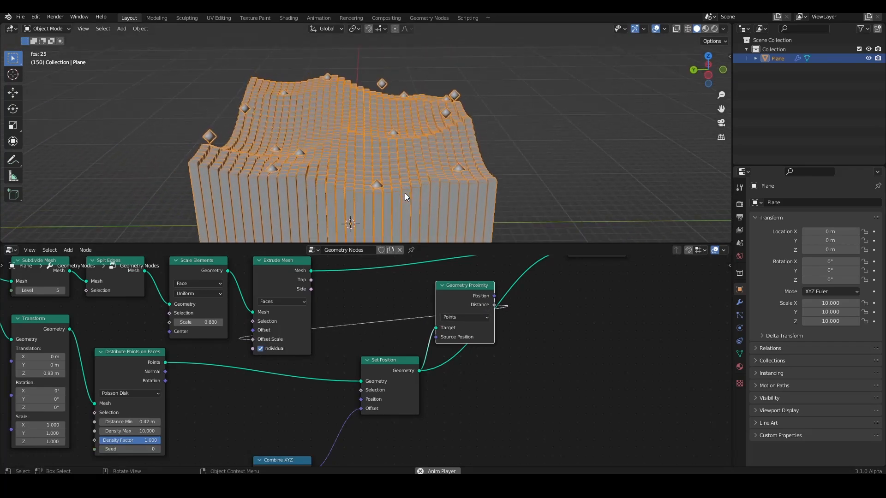
{"action": "scroll", "coordinate": [405, 192], "scroll_direction": "up", "scroll_amount": 3}
{"action": "scroll", "coordinate": [405, 193], "scroll_direction": "down", "scroll_amount": 3}
{"action": "middle_click_drag", "start_coordinate": [405, 193], "coordinate": [521, 190]}
{"action": "scroll", "coordinate": [416, 349], "scroll_direction": "down", "scroll_amount": 3}
Rearrange Extrude Mesh, Set Position and Geometry Proximity, and route the Set Position to Join Geometry link through a reroute beneath them.
{"action": "scroll", "coordinate": [416, 346], "scroll_direction": "down", "scroll_amount": 4}
{"action": "middle_click_drag", "start_coordinate": [401, 344], "coordinate": [297, 379]}
{"action": "scroll", "coordinate": [413, 293], "scroll_direction": "up", "scroll_amount": 3}
{"action": "left_click_drag", "start_coordinate": [260, 314], "coordinate": [419, 299]}
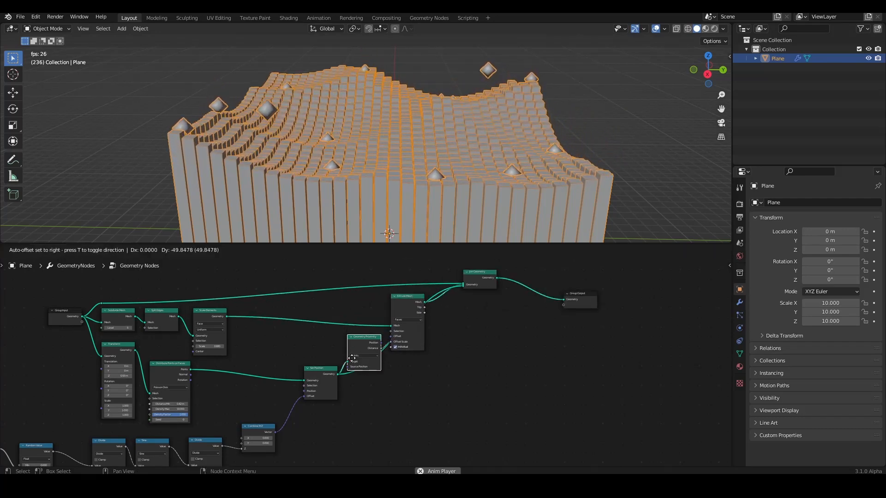
{"action": "left_click_drag", "start_coordinate": [326, 381], "coordinate": [297, 396]}
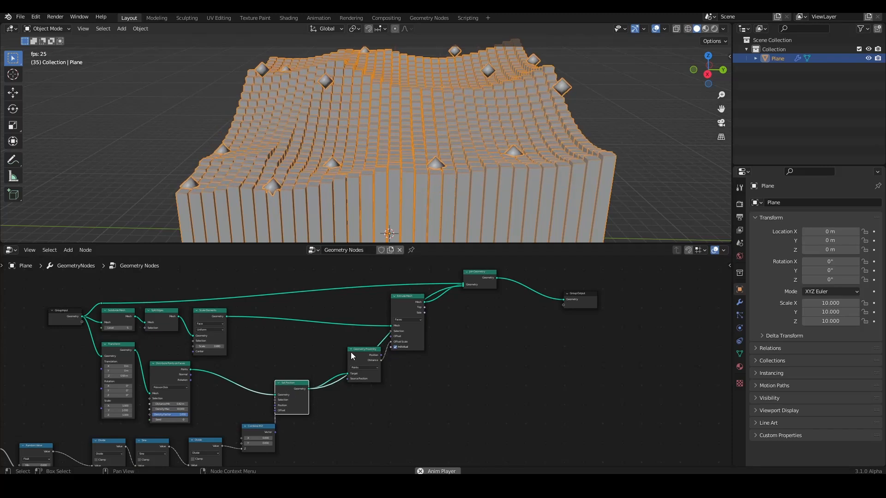
{"action": "left_click_drag", "start_coordinate": [354, 359], "coordinate": [337, 350]}
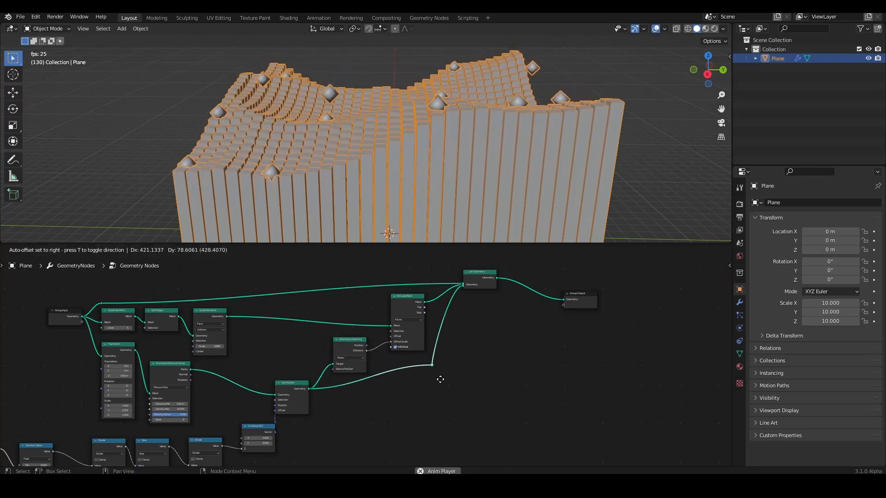
Move Join Geometry, Group Output and Extrude Mesh farther from Geometry Proximity to free space between them.
{"action": "left_click_drag", "start_coordinate": [494, 273], "coordinate": [485, 278]}
{"action": "scroll", "coordinate": [534, 301], "scroll_direction": "down", "scroll_amount": 2}
{"action": "left_click_drag", "start_coordinate": [536, 291], "coordinate": [422, 356]}
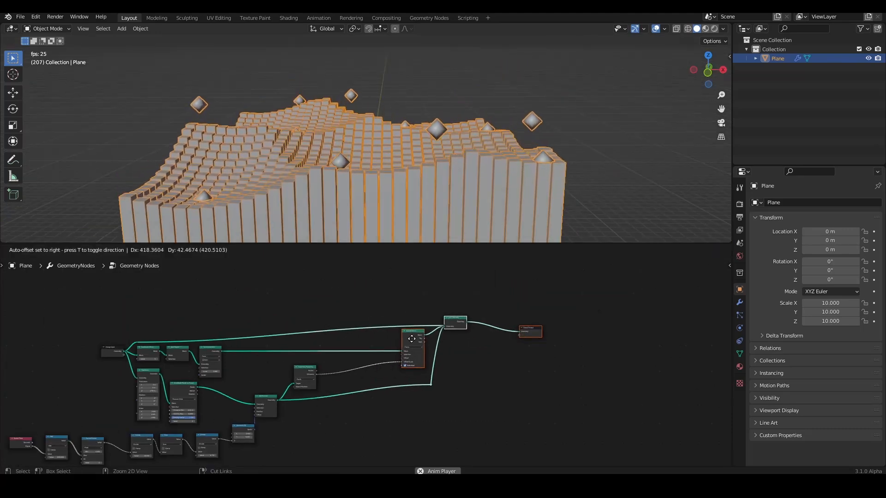
Insert a Map Range node between Geometry Proximity's Distance output and Extrude Mesh's Offset Scale.
{"action": "scroll", "coordinate": [392, 355], "scroll_direction": "up", "scroll_amount": 4}
{"action": "key", "text": "shift+a"}
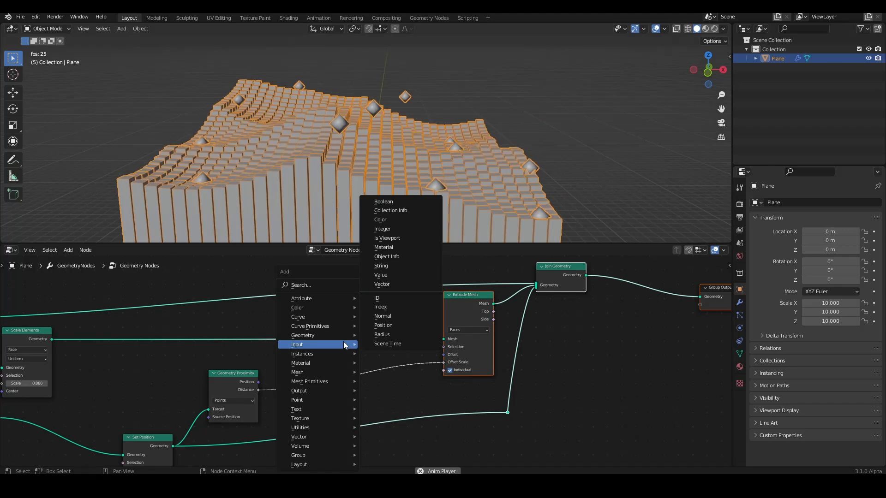
{"action": "left_click", "coordinate": [309, 284]}
{"action": "type", "text": "map"}
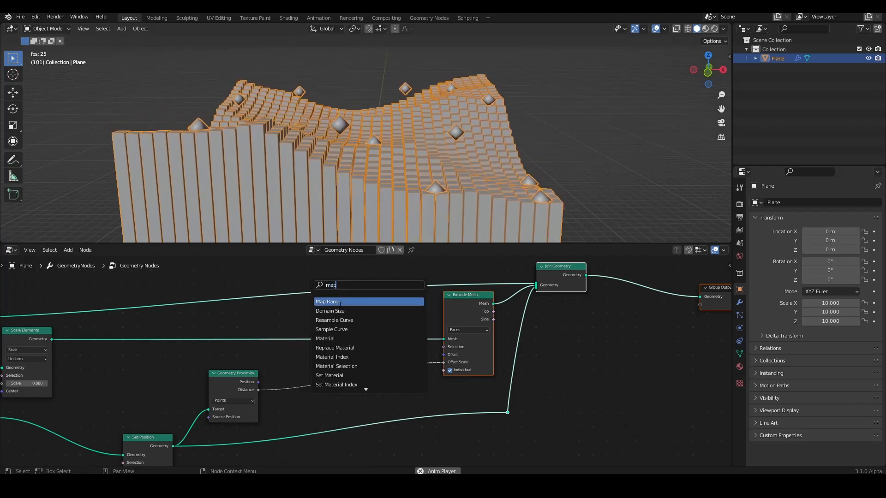
{"action": "key", "text": "Return"}
{"action": "left_click", "coordinate": [326, 380]}
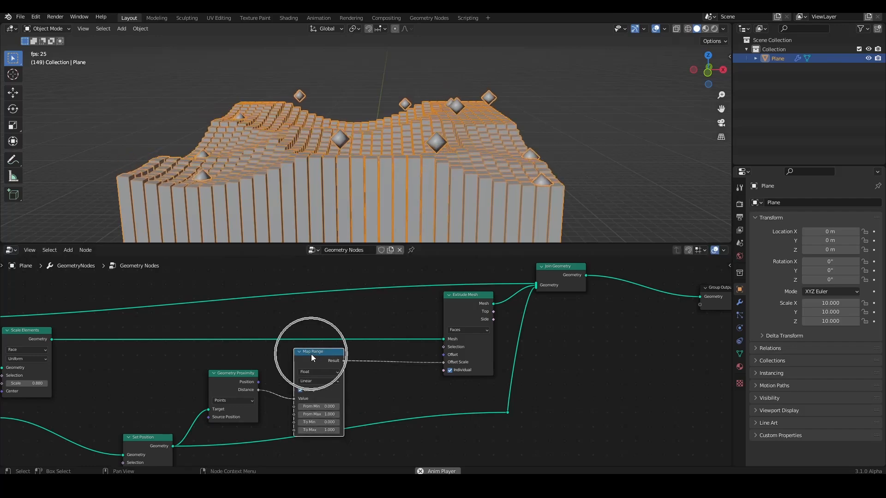
Set the Map Range interpolation to Smoother Step and check its effect on the blocks.
{"action": "scroll", "coordinate": [311, 354], "scroll_direction": "up", "scroll_amount": 2}
{"action": "left_click", "coordinate": [318, 387]}
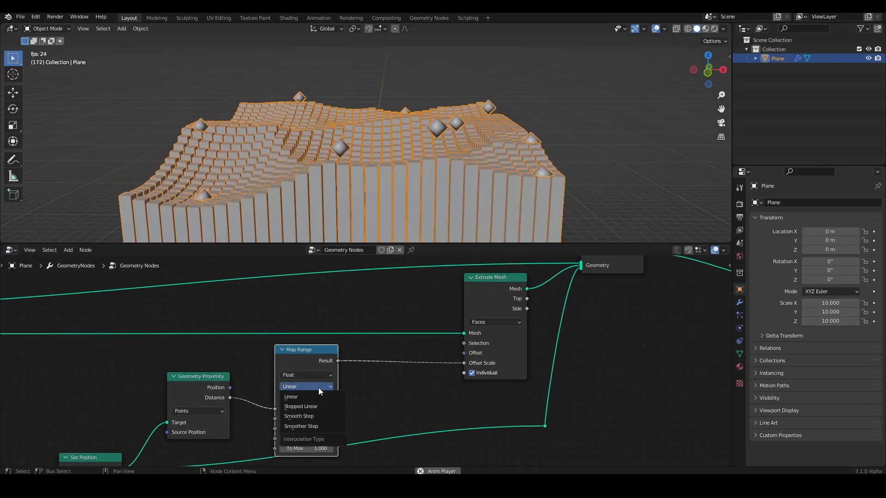
{"action": "left_click", "coordinate": [318, 424]}
{"action": "mouse_move", "coordinate": [321, 190]}
{"action": "middle_mouse_down"}
{"action": "mouse_move", "coordinate": [370, 204]}
{"action": "mouse_move", "coordinate": [438, 192]}
{"action": "mouse_move", "coordinate": [396, 200]}
{"action": "mouse_move", "coordinate": [308, 196]}
{"action": "mouse_move", "coordinate": [324, 185]}
{"action": "middle_mouse_up"}
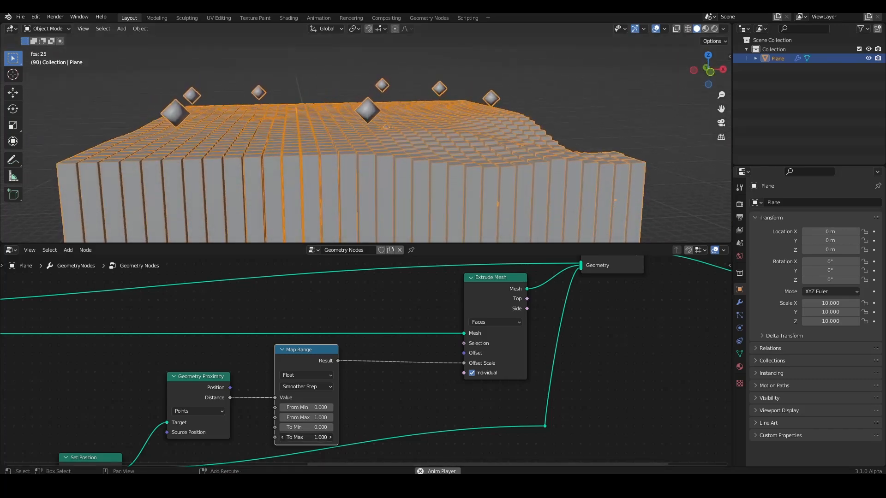
Set Map Range's To Min to -1.970 and its interpolation type to Smooth Step.
{"action": "left_click_drag", "start_coordinate": [307, 428], "coordinate": [285, 427]}
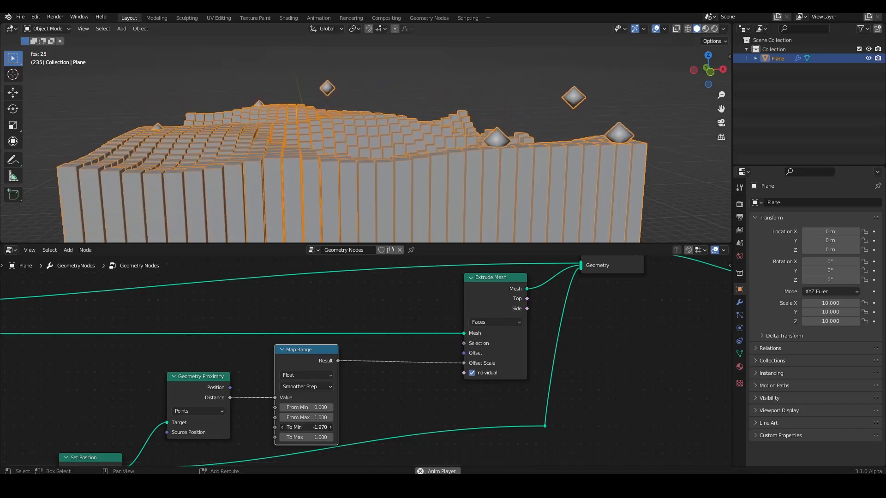
{"action": "middle_click_drag", "start_coordinate": [325, 227], "coordinate": [522, 194]}
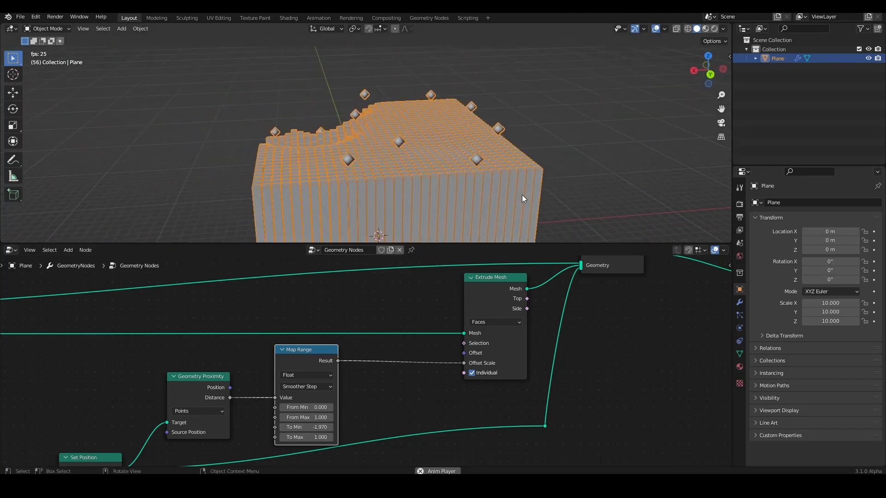
{"action": "left_click", "coordinate": [304, 388]}
{"action": "left_click", "coordinate": [308, 409]}
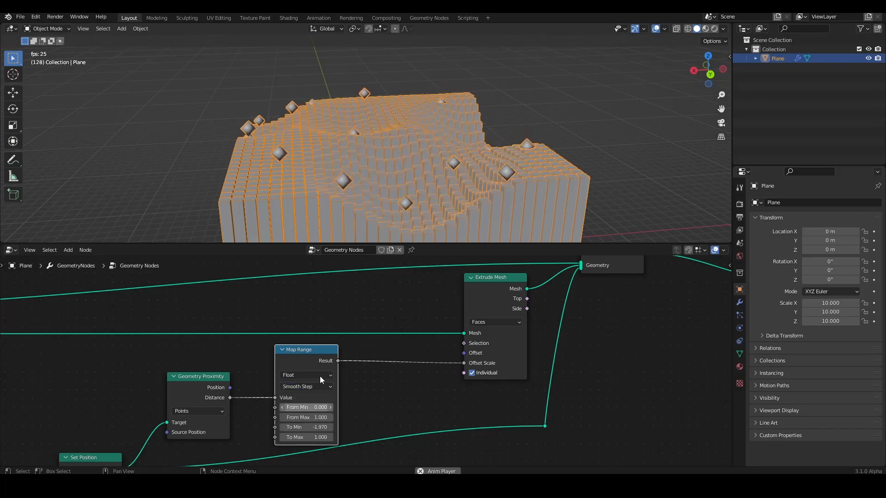
{"action": "middle_click_drag", "start_coordinate": [344, 193], "coordinate": [501, 187]}
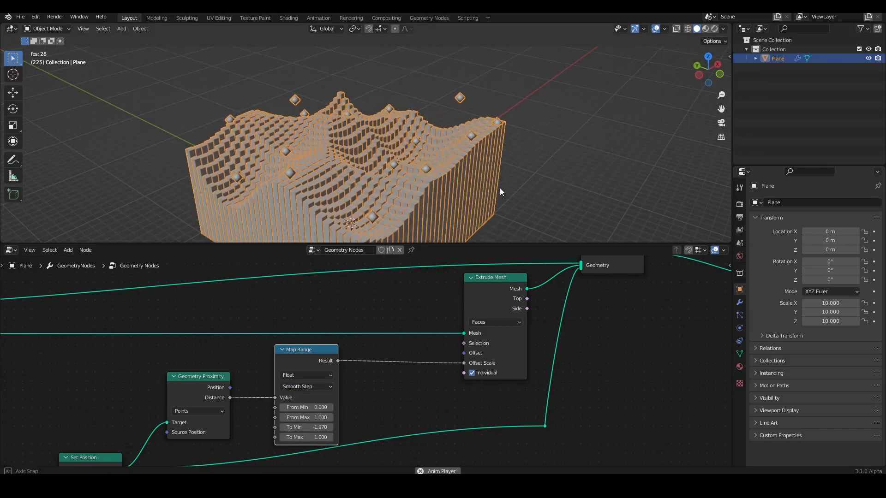
Set the Divide node before Sine to 30 to slow the bobbing, and check the animation up close.
{"action": "scroll", "coordinate": [467, 274], "scroll_direction": "down", "scroll_amount": 5}
{"action": "scroll", "coordinate": [471, 268], "scroll_direction": "up", "scroll_amount": 4}
{"action": "left_click", "coordinate": [388, 368]}
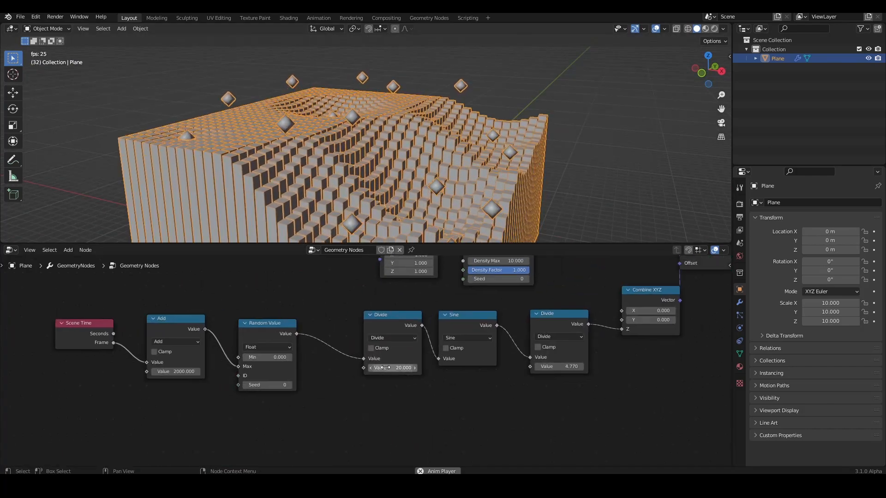
{"action": "type", "text": "30"}
{"action": "key", "text": "Return"}
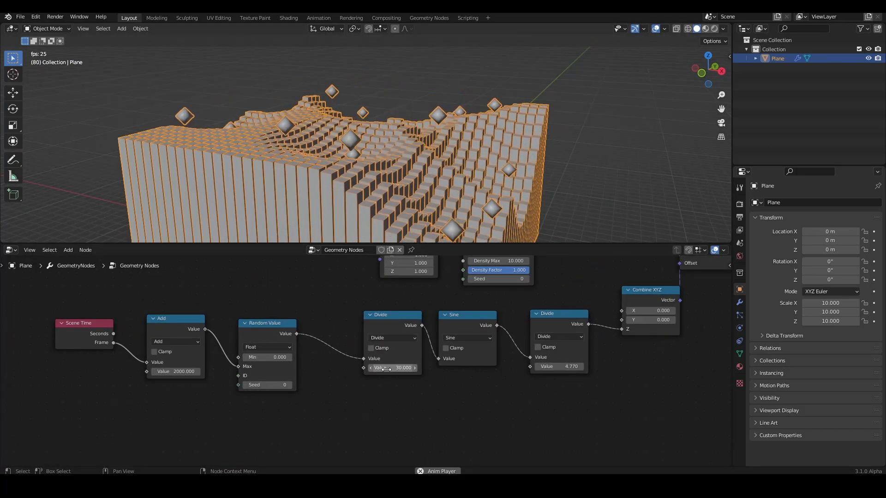
{"action": "middle_click_drag", "start_coordinate": [390, 215], "coordinate": [503, 206]}
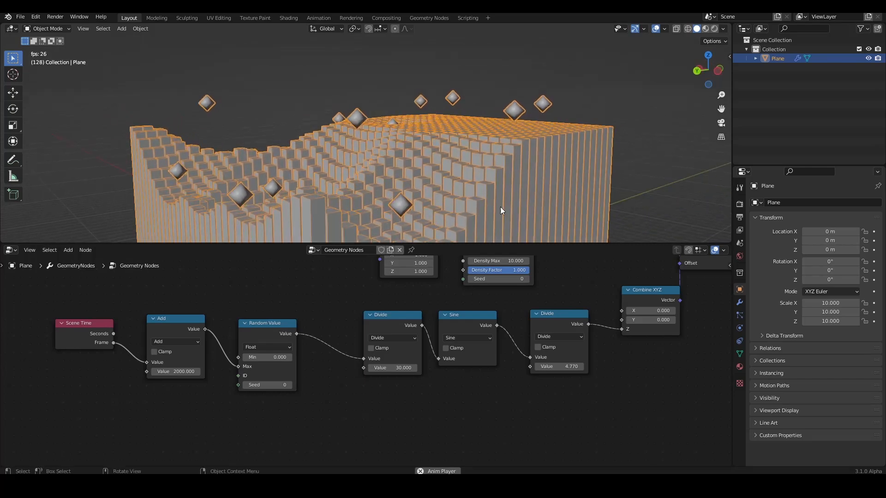
{"action": "scroll", "coordinate": [497, 207], "scroll_direction": "up", "scroll_amount": 3}
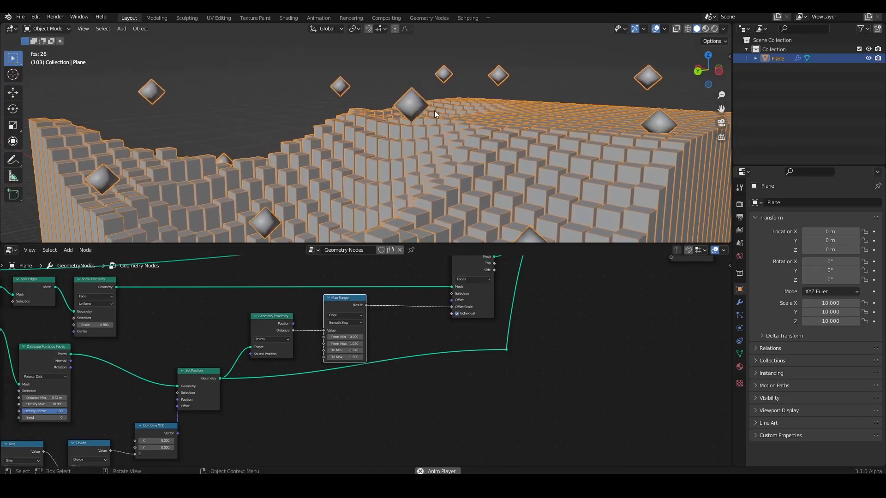
Insert an Instance on Points node into the link between Set Position and the reroute.
{"action": "key", "text": "shift+a"}
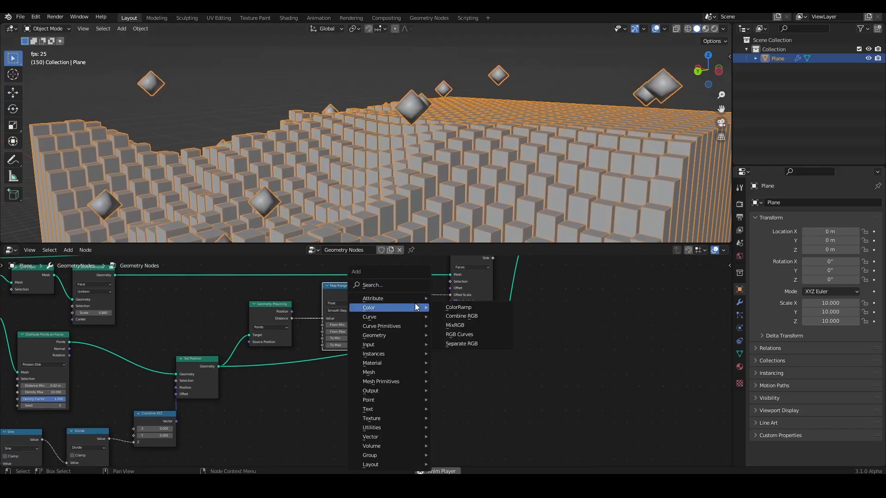
{"action": "mouse_move", "coordinate": [377, 352]}
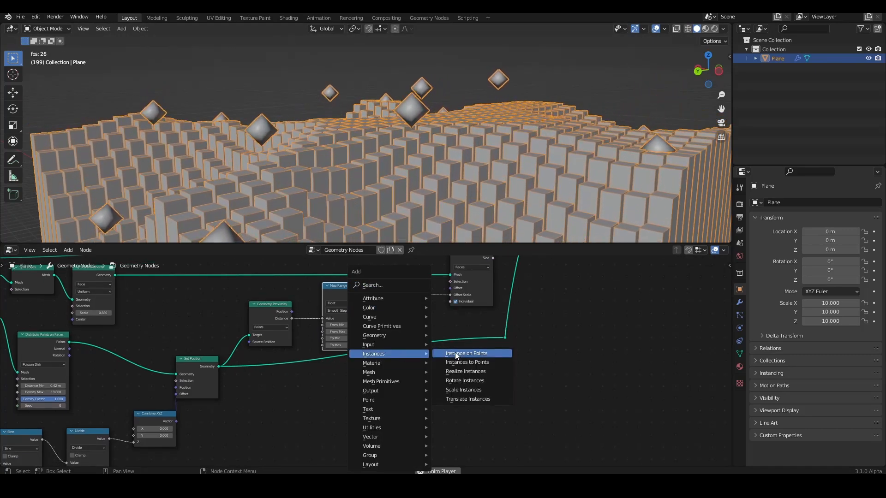
{"action": "left_click", "coordinate": [454, 351]}
{"action": "left_click", "coordinate": [383, 336]}
{"action": "left_click_drag", "start_coordinate": [413, 345], "coordinate": [395, 352]}
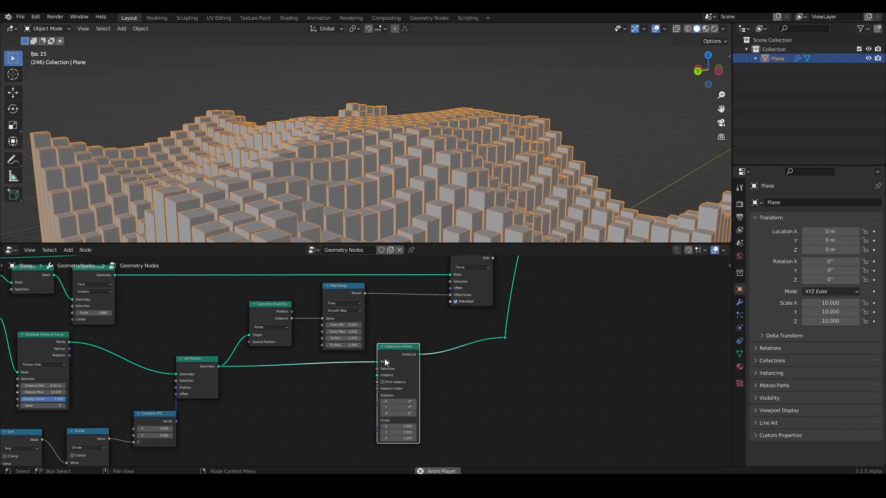
Add an Ico Sphere mesh primitive node beside Instance on Points.
{"action": "middle_click_drag", "start_coordinate": [372, 378], "coordinate": [380, 331]}
{"action": "scroll", "coordinate": [367, 332], "scroll_direction": "up", "scroll_amount": 1}
{"action": "key", "text": "shift+a"}
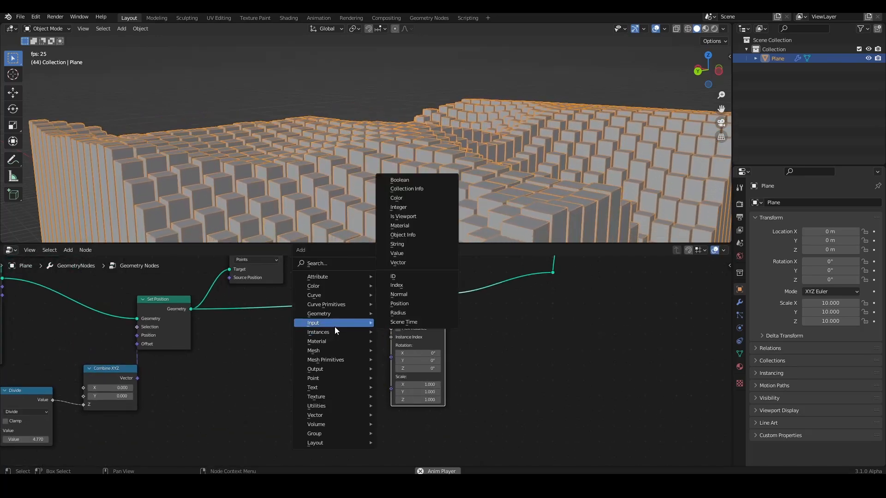
{"action": "mouse_move", "coordinate": [333, 361]}
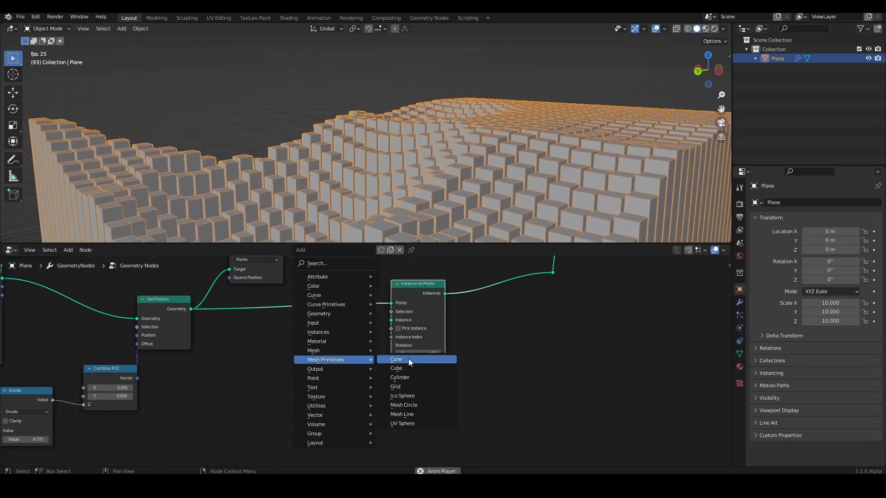
{"action": "left_click", "coordinate": [419, 396]}
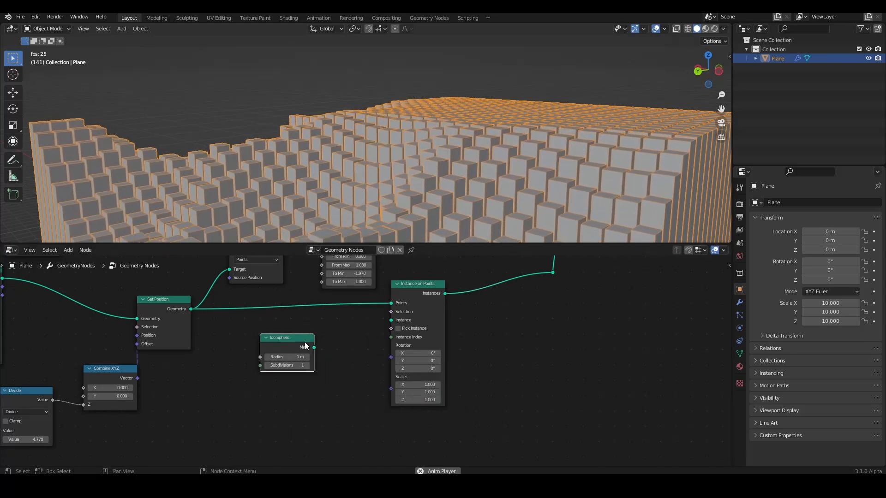
Instance the Ico Sphere's mesh on the points, with a radius of 0.05 m and 4 subdivisions.
{"action": "left_click_drag", "start_coordinate": [313, 347], "coordinate": [392, 320]}
{"action": "scroll", "coordinate": [357, 181], "scroll_direction": "down", "scroll_amount": 5}
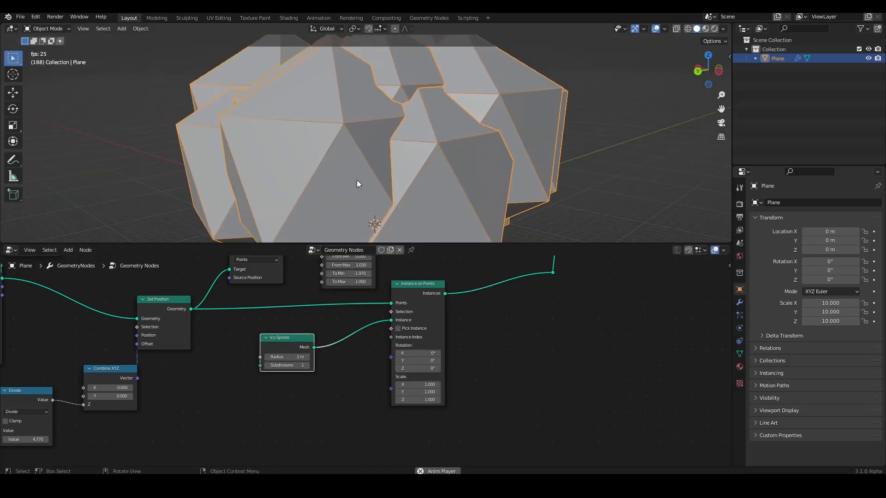
{"action": "middle_click_drag", "start_coordinate": [356, 180], "coordinate": [376, 178]}
{"action": "left_click_drag", "start_coordinate": [292, 353], "coordinate": [277, 353]}
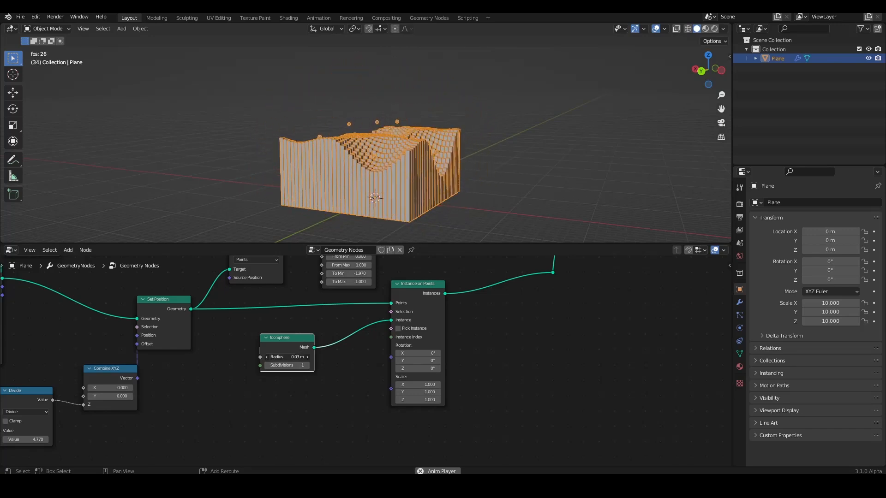
{"action": "scroll", "coordinate": [367, 199], "scroll_direction": "up", "scroll_amount": 5}
{"action": "left_click_drag", "start_coordinate": [293, 357], "coordinate": [323, 367]}
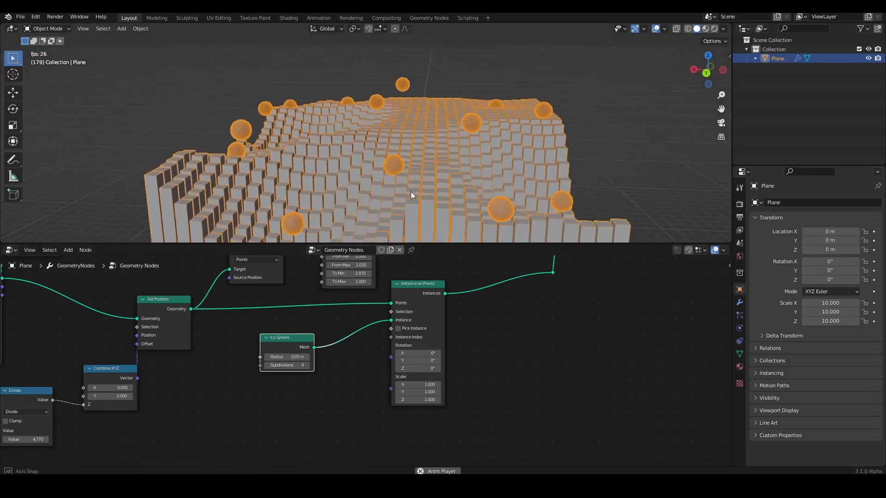
Hide the viewport overlays and check the spheres hovering over the blocks.
{"action": "left_click", "coordinate": [655, 29]}
{"action": "mouse_move", "coordinate": [528, 130]}
{"action": "middle_mouse_down"}
{"action": "mouse_move", "coordinate": [477, 121]}
{"action": "mouse_move", "coordinate": [438, 155]}
{"action": "mouse_move", "coordinate": [634, 157]}
{"action": "mouse_move", "coordinate": [529, 134]}
{"action": "mouse_move", "coordinate": [503, 145]}
{"action": "mouse_move", "coordinate": [472, 140]}
{"action": "mouse_move", "coordinate": [464, 135]}
{"action": "mouse_move", "coordinate": [472, 121]}
{"action": "middle_mouse_up"}
{"action": "scroll", "coordinate": [472, 140], "scroll_direction": "up", "scroll_amount": 1}
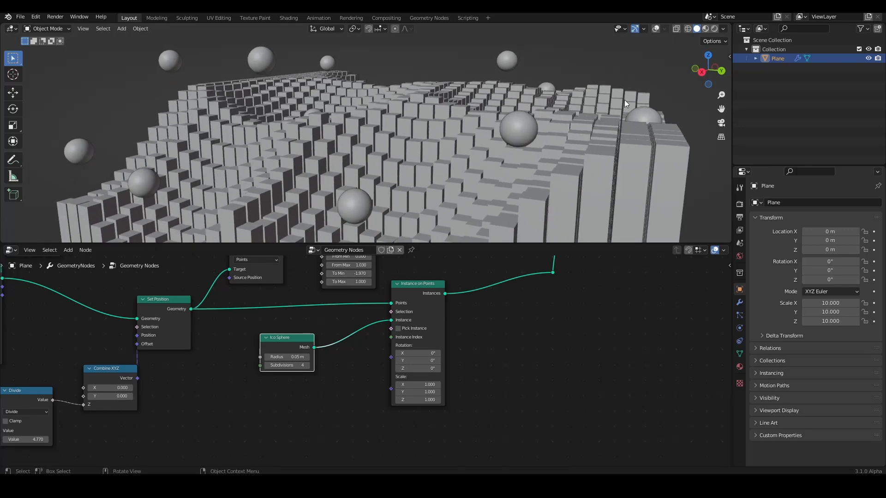
Set the scene's render engine to Cycles.
{"action": "key", "text": "Home"}
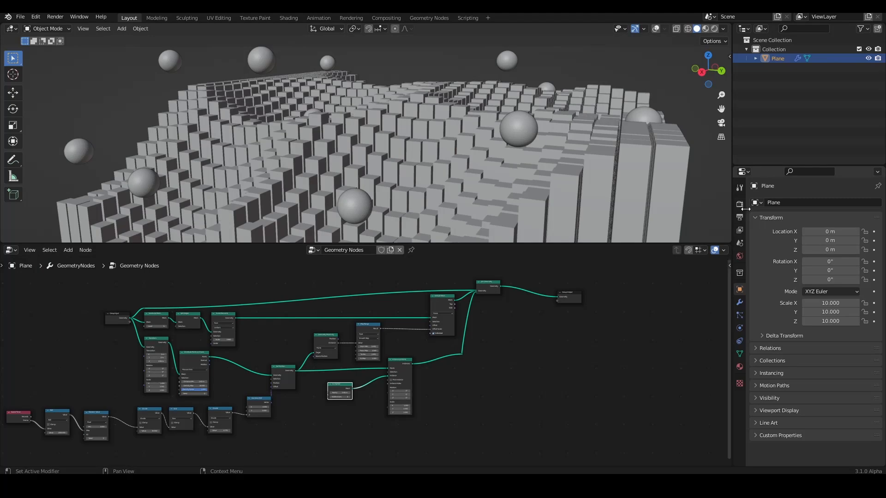
{"action": "left_click", "coordinate": [740, 203]}
{"action": "left_click", "coordinate": [828, 233]}
{"action": "left_click", "coordinate": [827, 246]}
{"action": "middle_click_drag", "start_coordinate": [417, 111], "coordinate": [430, 109]}
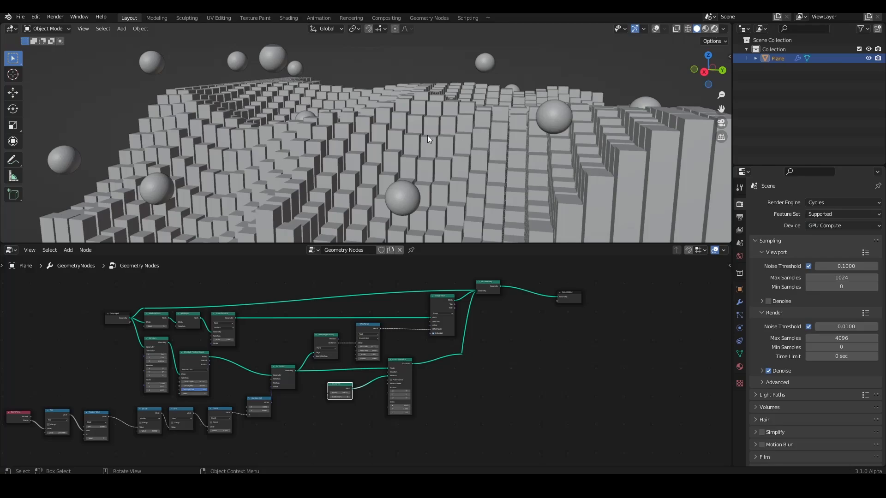
Show the viewport in rendered shading with the overlays hidden.
{"action": "key", "text": "z"}
{"action": "scroll", "coordinate": [431, 147], "scroll_direction": "down", "scroll_amount": 4}
{"action": "middle_click_drag", "start_coordinate": [436, 146], "coordinate": [513, 151]}
{"action": "left_click", "coordinate": [645, 30]}
{"action": "scroll", "coordinate": [602, 106], "scroll_direction": "up", "scroll_amount": 3}
{"action": "middle_click_drag", "start_coordinate": [602, 106], "coordinate": [632, 60]}
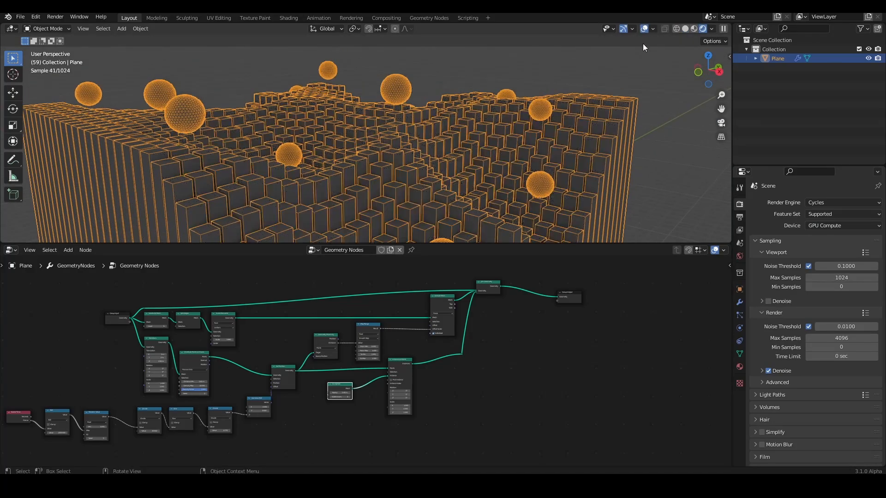
{"action": "left_click", "coordinate": [645, 28]}
Use a Sky Texture as the world background's color.
{"action": "left_click", "coordinate": [739, 256]}
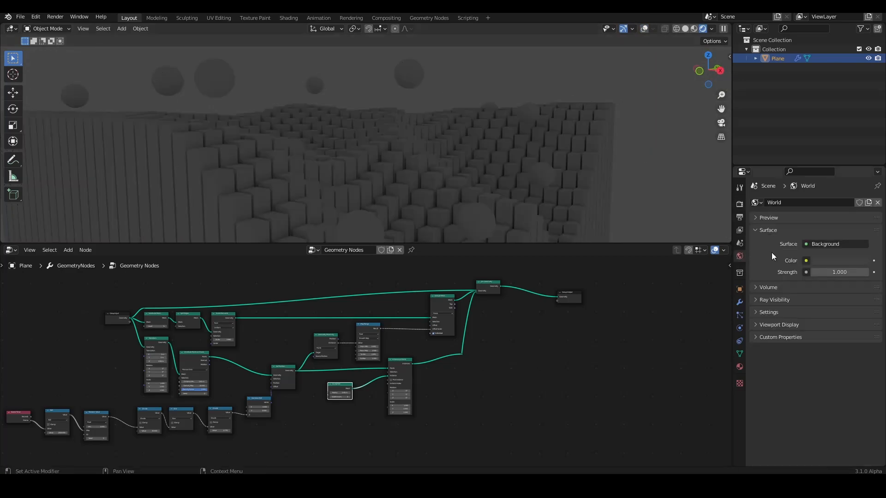
{"action": "left_click", "coordinate": [807, 261]}
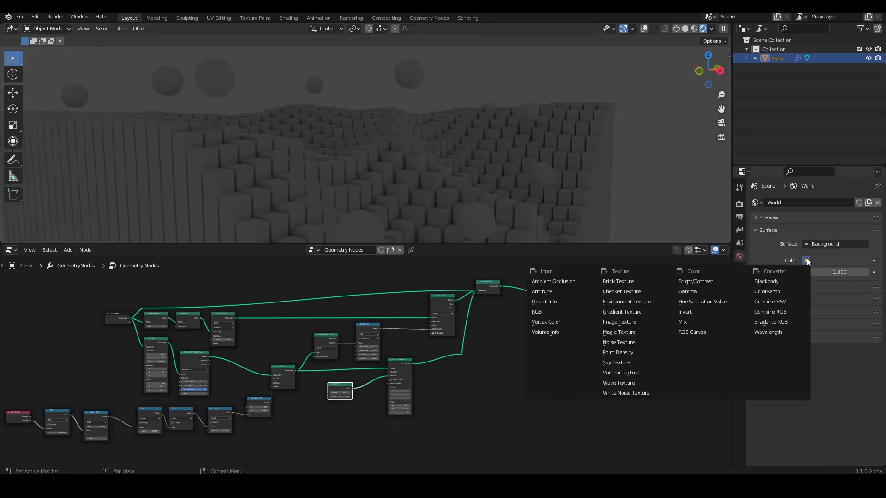
{"action": "left_click", "coordinate": [627, 302]}
{"action": "left_click", "coordinate": [807, 260]}
{"action": "left_click", "coordinate": [631, 362]}
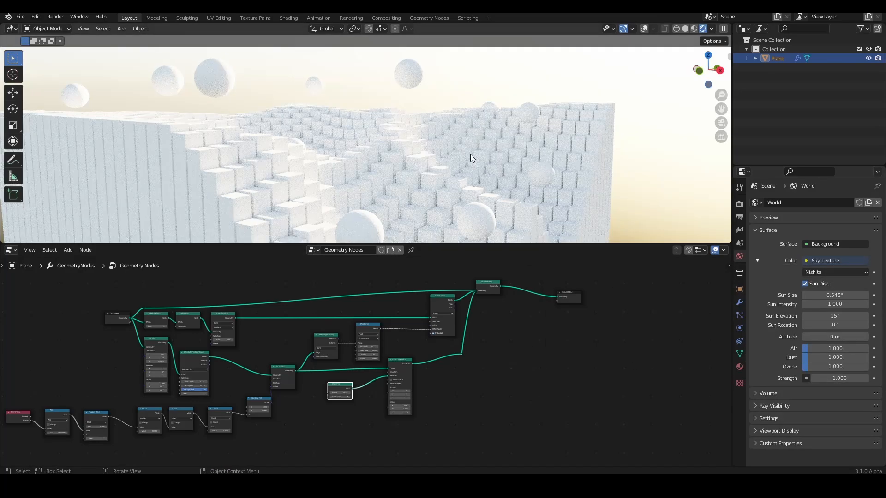
Switch the node editor to the Shader Editor and show the World nodes.
{"action": "left_click", "coordinate": [11, 250]}
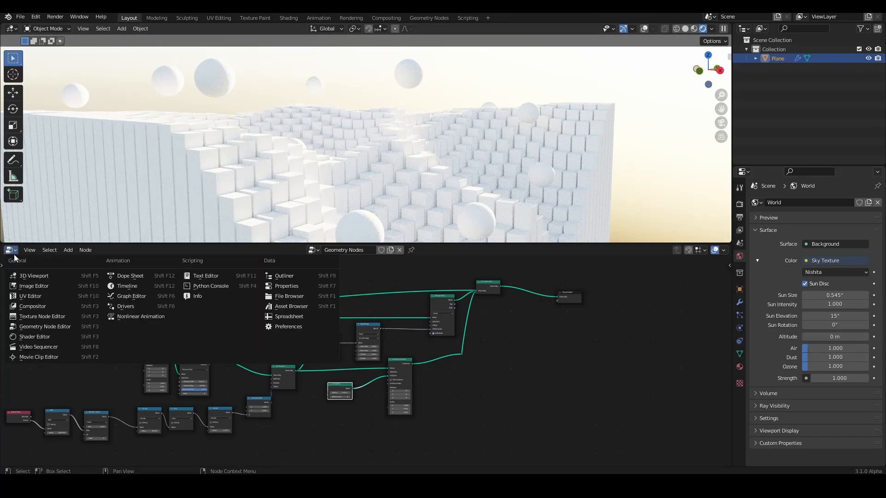
{"action": "left_click", "coordinate": [43, 333]}
{"action": "left_click", "coordinate": [44, 250]}
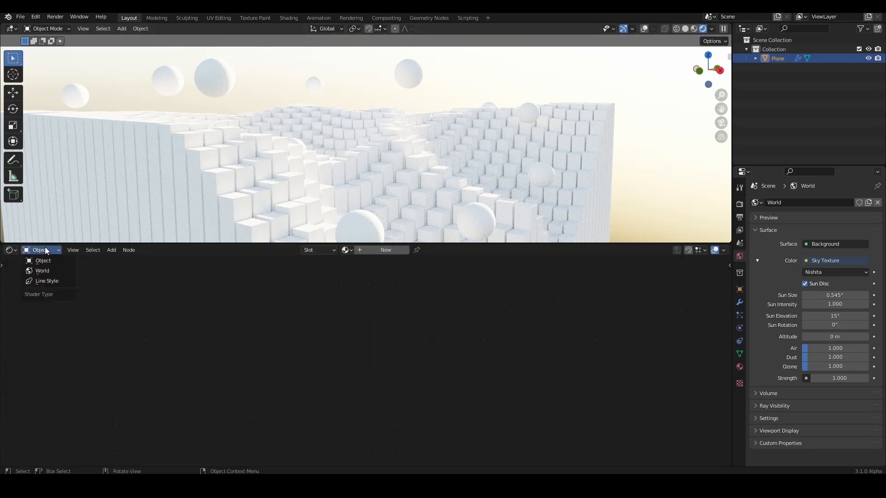
{"action": "left_click", "coordinate": [46, 271]}
{"action": "key", "text": "Home"}
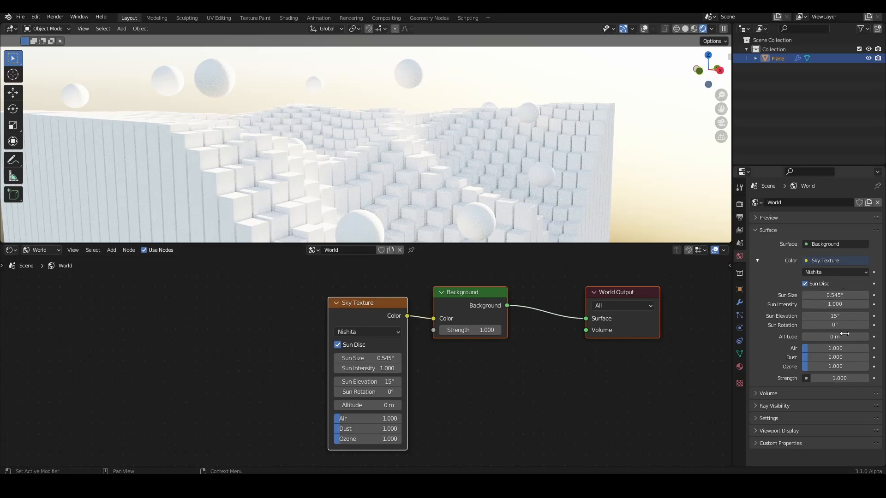
{"action": "middle_click_drag", "start_coordinate": [391, 345], "coordinate": [401, 334]}
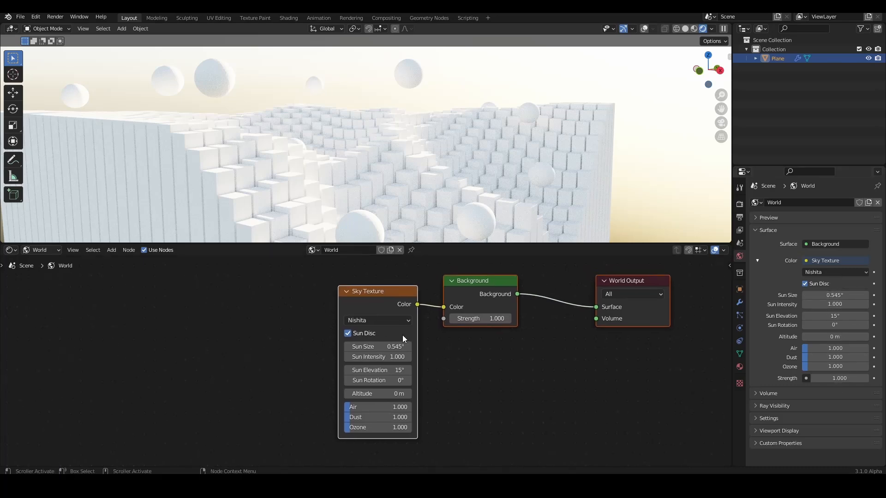
Raise the Sky Texture's Ozone to 10.000 and check the sky behind the blocks.
{"action": "middle_click_drag", "start_coordinate": [283, 175], "coordinate": [358, 175]}
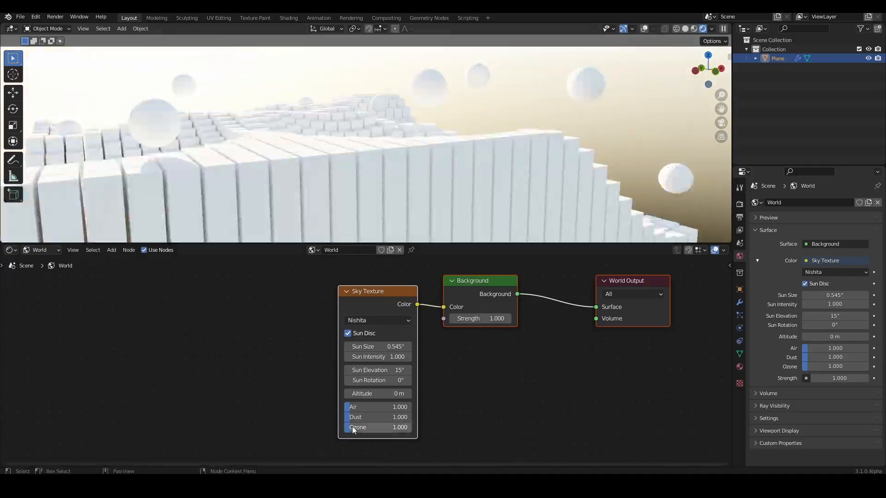
{"action": "left_click_drag", "start_coordinate": [355, 428], "coordinate": [418, 428]}
{"action": "scroll", "coordinate": [470, 222], "scroll_direction": "down", "scroll_amount": 5}
{"action": "middle_click_drag", "start_coordinate": [458, 189], "coordinate": [498, 242]}
{"action": "scroll", "coordinate": [282, 181], "scroll_direction": "up", "scroll_amount": 3}
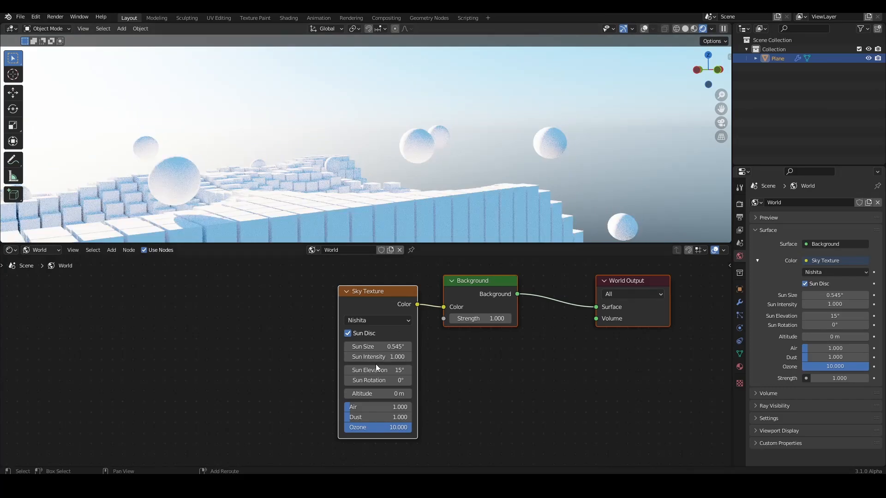
Lower the Sky Texture's Sun Elevation to 3.47° and check the lighting from several angles.
{"action": "left_click_drag", "start_coordinate": [378, 370], "coordinate": [370, 370]}
{"action": "middle_click_drag", "start_coordinate": [369, 193], "coordinate": [363, 240]}
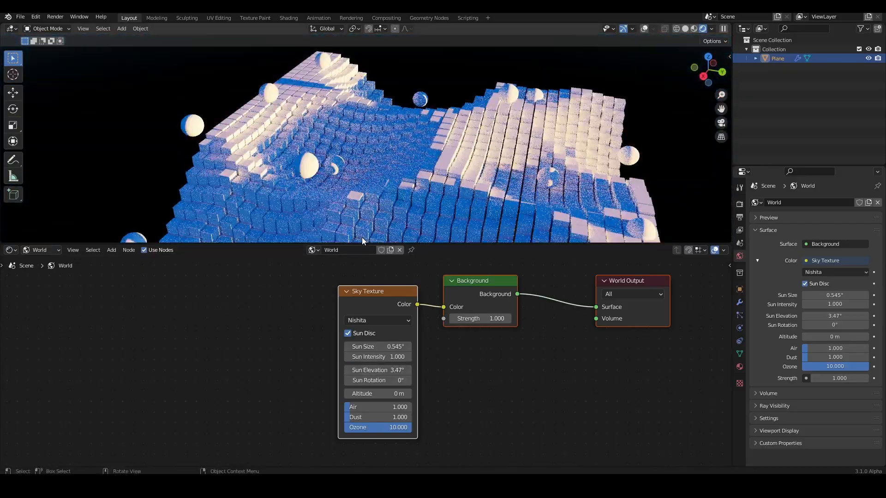
{"action": "middle_click_drag", "start_coordinate": [379, 212], "coordinate": [457, 197]}
Adjust the Sky Texture to Air 0.177, Dust 0.719, Ozone 5.000 and Sun Size 3°.
{"action": "mouse_move", "coordinate": [391, 433]}
{"action": "left_mouse_down"}
{"action": "mouse_move", "coordinate": [352, 432]}
{"action": "mouse_move", "coordinate": [391, 428]}
{"action": "left_mouse_up"}
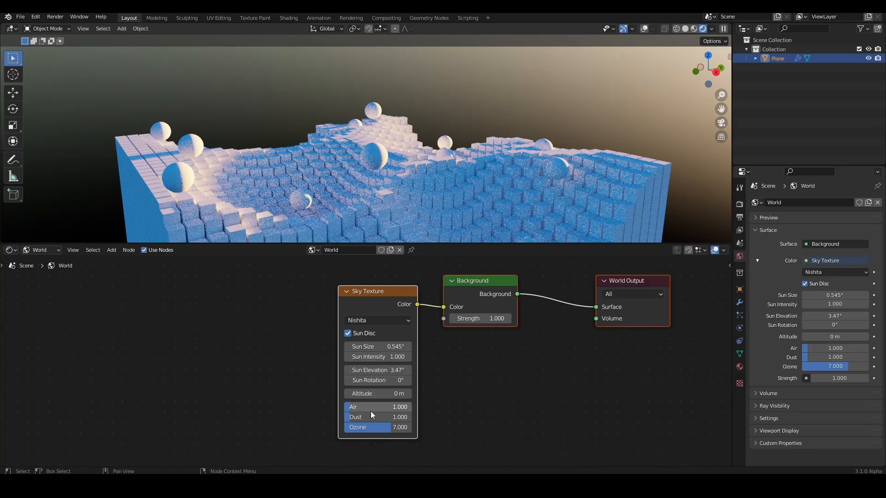
{"action": "mouse_move", "coordinate": [373, 411]}
{"action": "left_mouse_down"}
{"action": "mouse_move", "coordinate": [385, 417]}
{"action": "mouse_move", "coordinate": [368, 417]}
{"action": "left_mouse_up"}
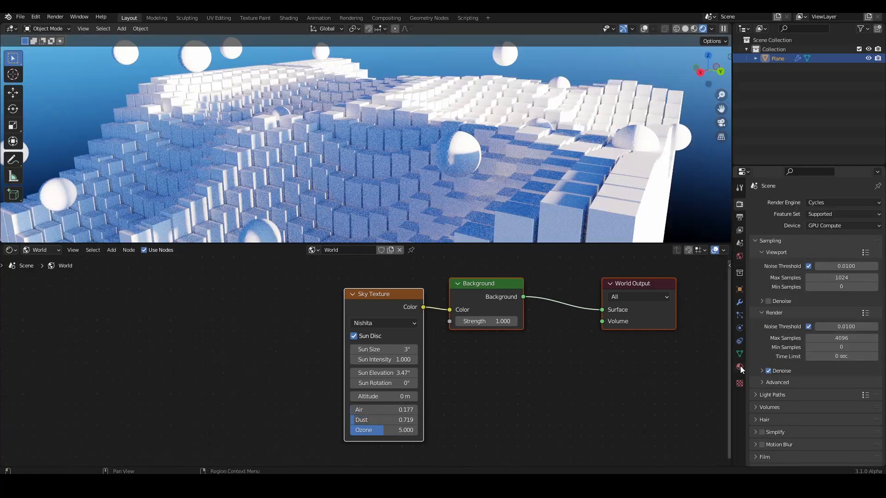
Add a new material to the plane and give it a red base color with saturation 0.935.
{"action": "left_click", "coordinate": [740, 366]}
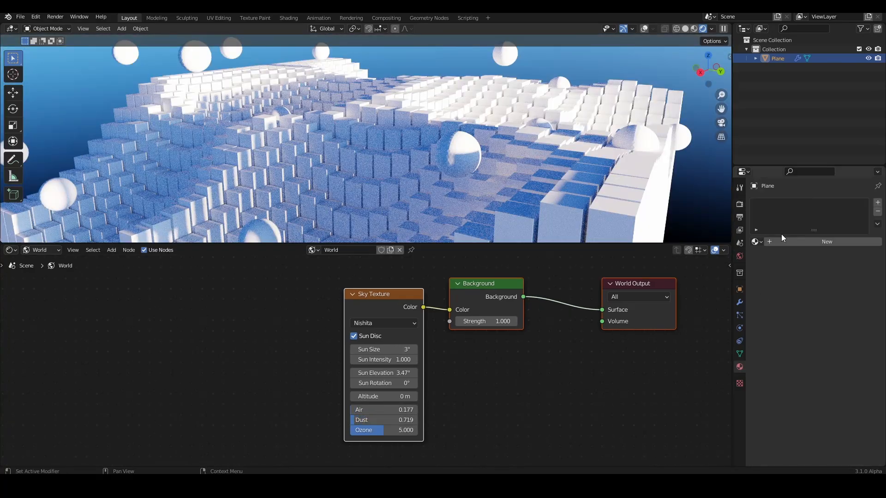
{"action": "left_click", "coordinate": [783, 240]}
{"action": "left_click", "coordinate": [10, 249]}
{"action": "left_click", "coordinate": [840, 326]}
{"action": "left_click_drag", "start_coordinate": [828, 233], "coordinate": [822, 249]}
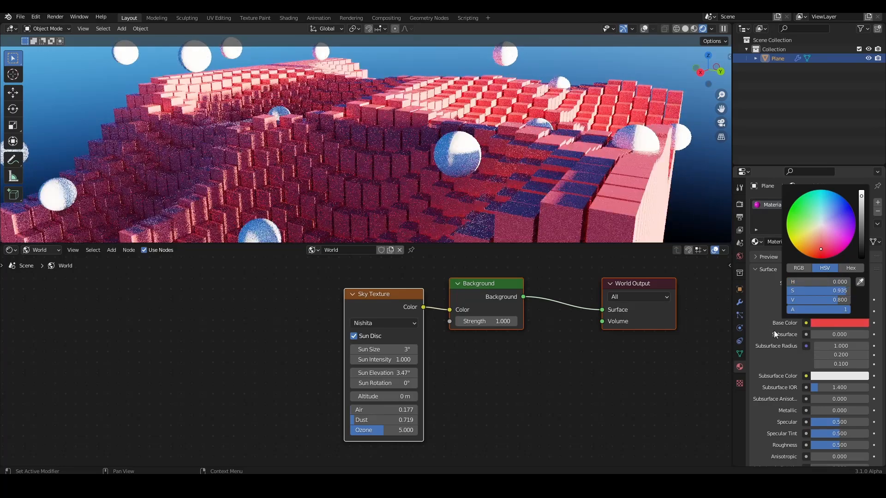
{"action": "scroll", "coordinate": [342, 173], "scroll_direction": "down", "scroll_amount": 1}
Show the plane's material nodes in the Shader Editor and set the Principled BSDF's Subsurface to 0.373.
{"action": "left_click", "coordinate": [11, 250]}
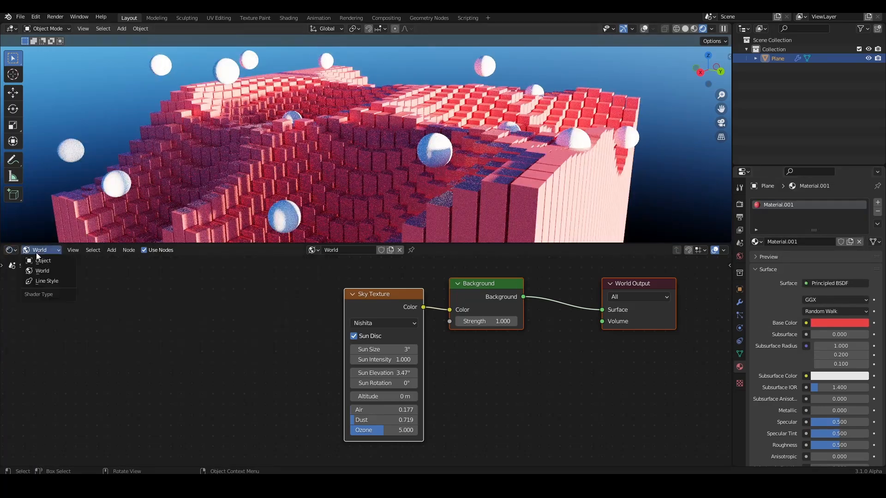
{"action": "left_click", "coordinate": [43, 261]}
{"action": "scroll", "coordinate": [498, 331], "scroll_direction": "down", "scroll_amount": 3}
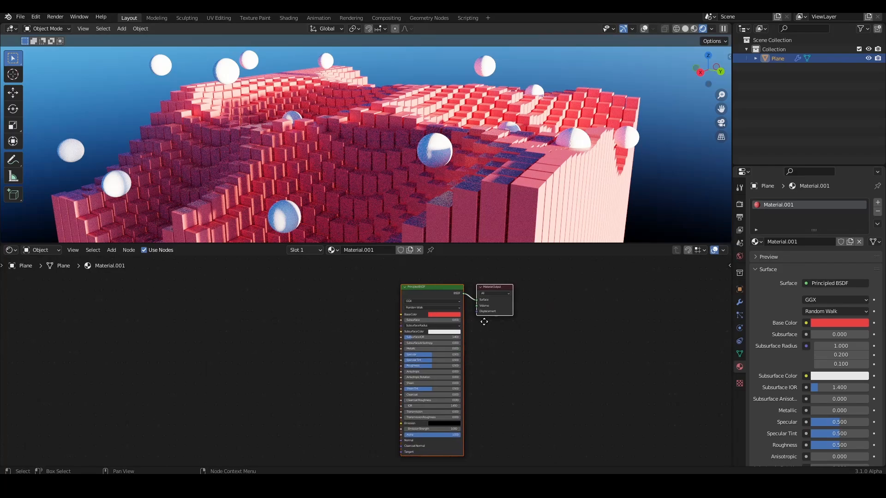
{"action": "scroll", "coordinate": [468, 325], "scroll_direction": "up", "scroll_amount": 2}
{"action": "left_click_drag", "start_coordinate": [394, 295], "coordinate": [430, 295]}
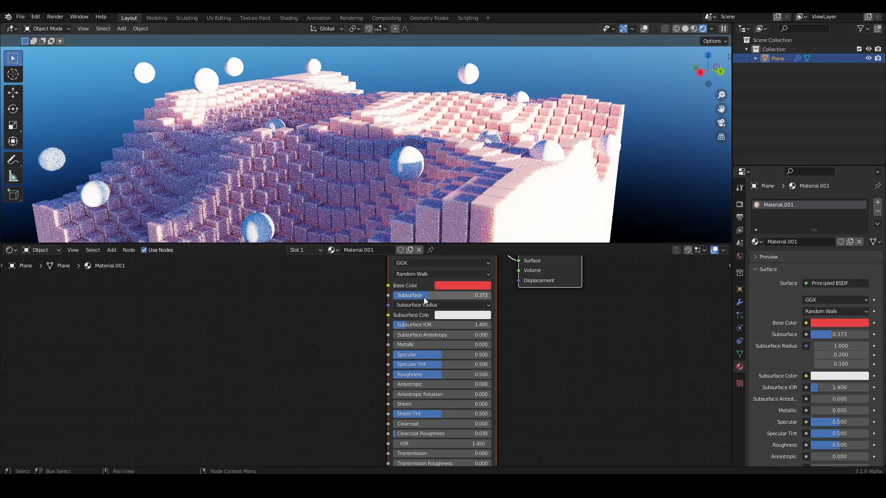
Set the base color's saturation to 0 and inspect the subsurface effect on the blocks up close.
{"action": "left_click", "coordinate": [440, 286]}
{"action": "left_click_drag", "start_coordinate": [493, 256], "coordinate": [443, 256]}
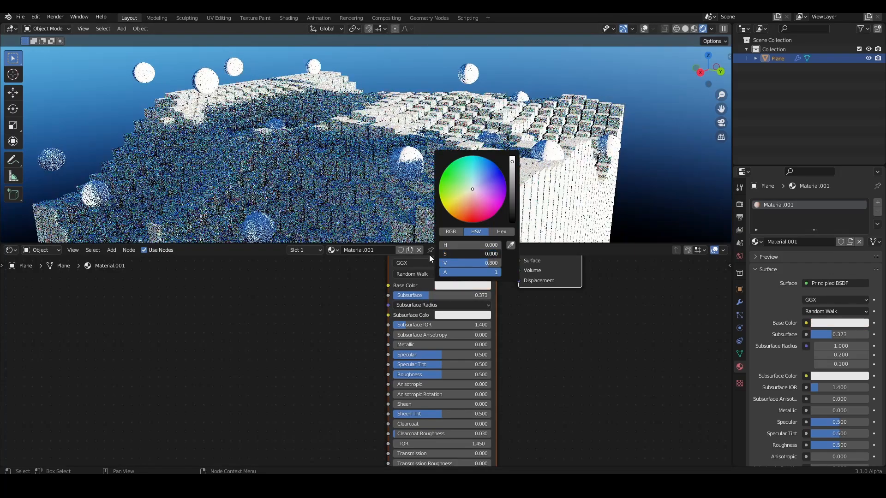
{"action": "middle_click_drag", "start_coordinate": [265, 191], "coordinate": [332, 203]}
{"action": "scroll", "coordinate": [356, 191], "scroll_direction": "up", "scroll_amount": 4}
{"action": "middle_click_drag", "start_coordinate": [378, 185], "coordinate": [310, 156]}
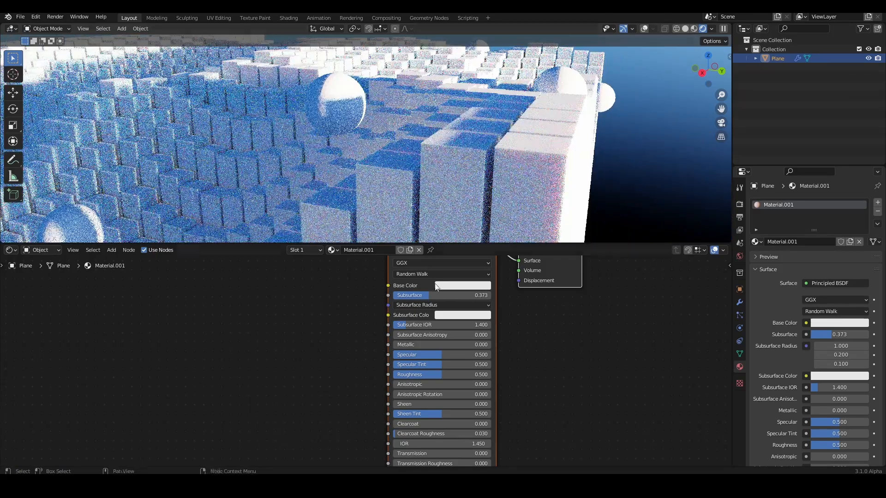
{"action": "left_click", "coordinate": [426, 274]}
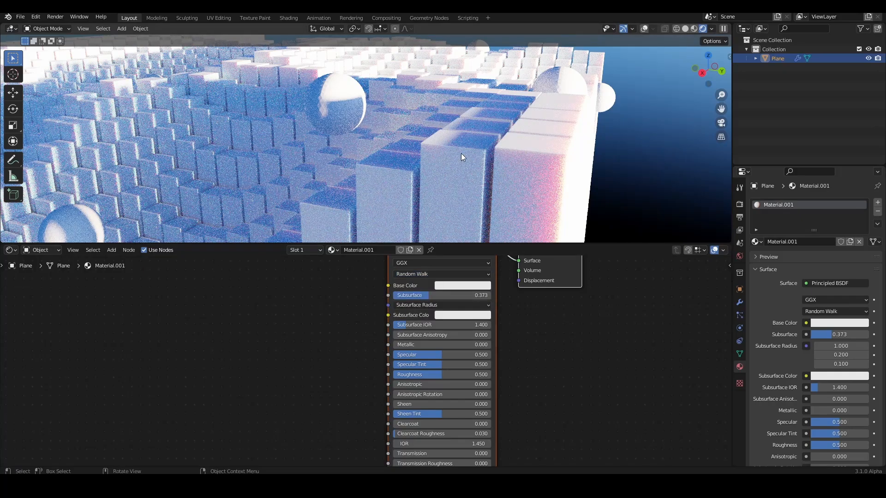
{"action": "scroll", "coordinate": [485, 148], "scroll_direction": "down", "scroll_amount": 2}
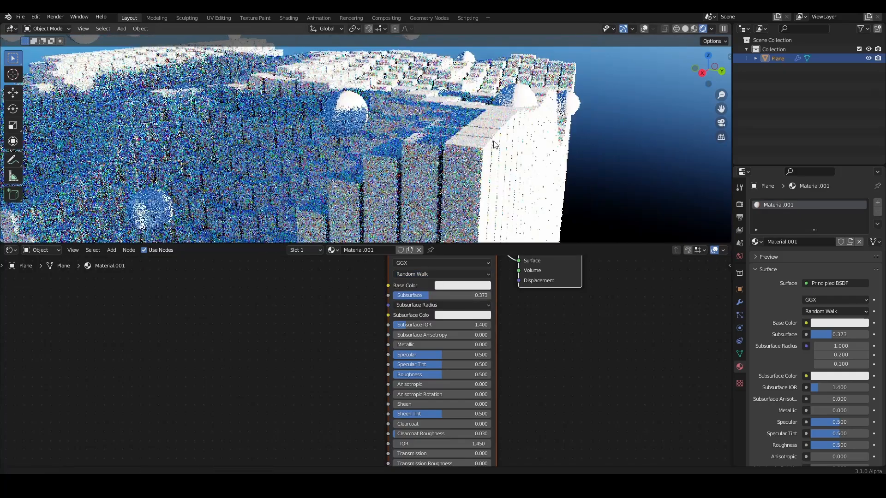
{"action": "scroll", "coordinate": [484, 148], "scroll_direction": "down", "scroll_amount": 1}
Try magenta as the Subsurface Color, and set it to white instead.
{"action": "left_click", "coordinate": [447, 286]}
{"action": "left_click_drag", "start_coordinate": [470, 221], "coordinate": [492, 246]}
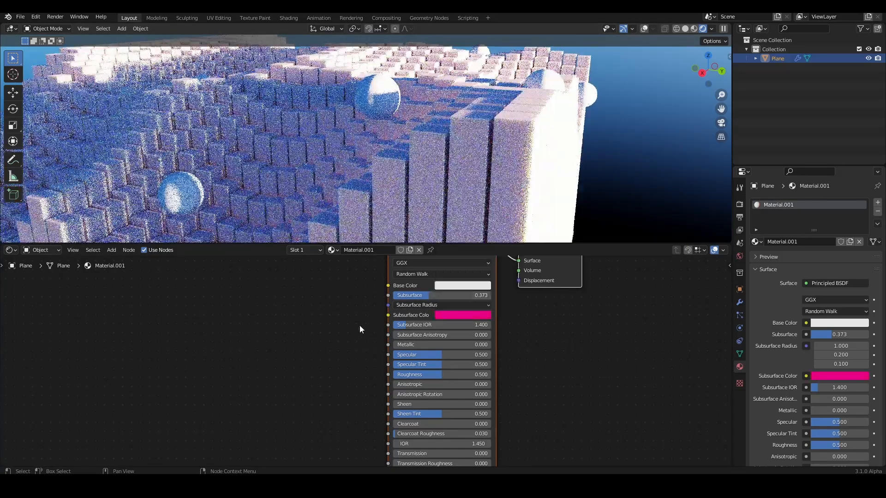
{"action": "left_click", "coordinate": [463, 316]}
{"action": "left_click_drag", "start_coordinate": [488, 292], "coordinate": [439, 285]}
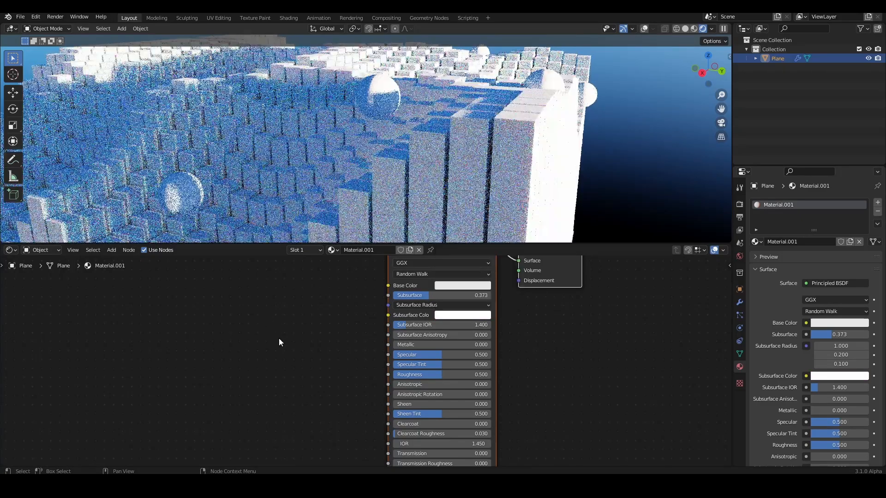
Set the second and third Subsurface Radius values to 5.100.
{"action": "middle_click_drag", "start_coordinate": [271, 337], "coordinate": [316, 358]}
{"action": "scroll", "coordinate": [335, 378], "scroll_direction": "up", "scroll_amount": 3}
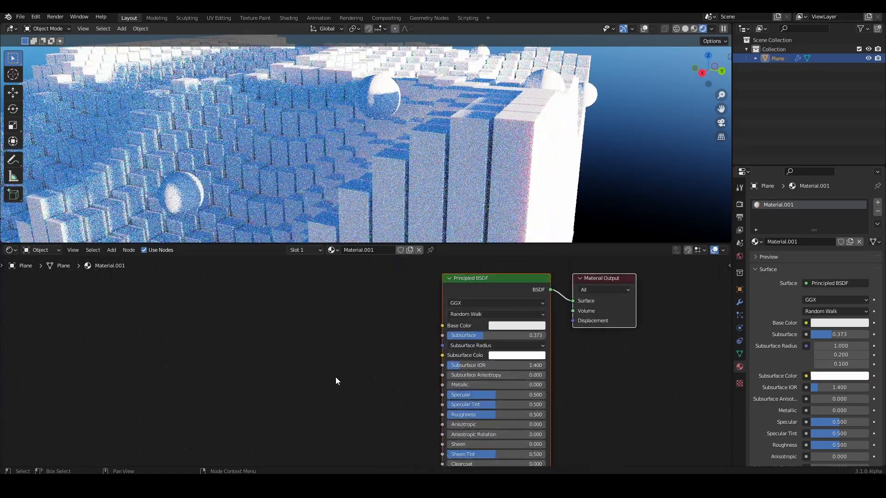
{"action": "left_click", "coordinate": [503, 344]}
{"action": "left_click_drag", "start_coordinate": [498, 366], "coordinate": [547, 376]}
{"action": "scroll", "coordinate": [391, 338], "scroll_direction": "down", "scroll_amount": 2}
{"action": "scroll", "coordinate": [367, 341], "scroll_direction": "up", "scroll_amount": 3}
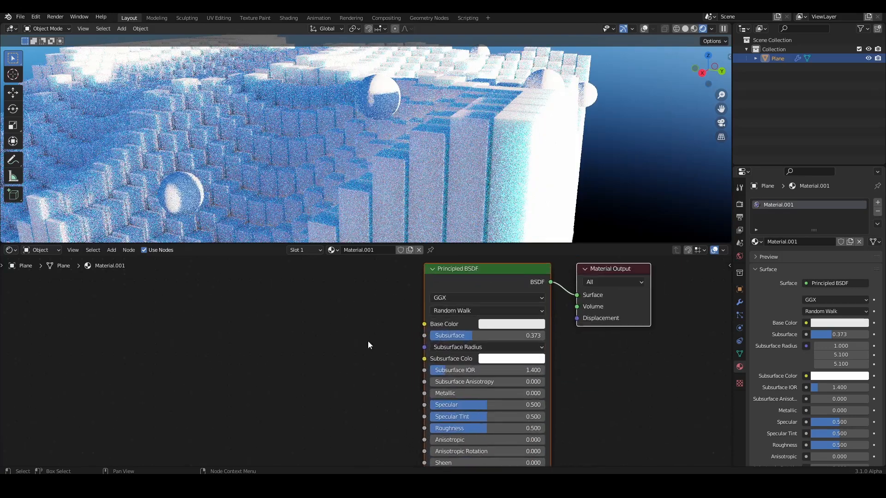
{"action": "left_click", "coordinate": [494, 345]}
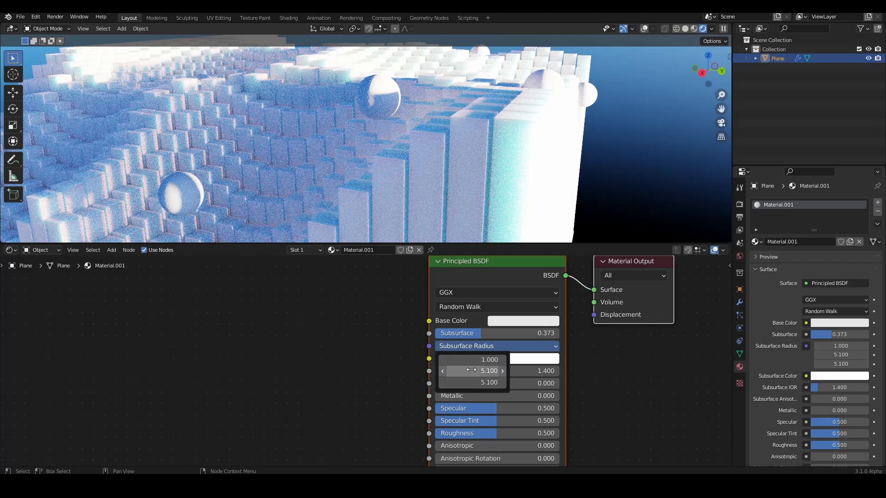
Add an RGB node and connect its color to the Principled BSDF's Subsurface Radius.
{"action": "key", "text": "shift+a"}
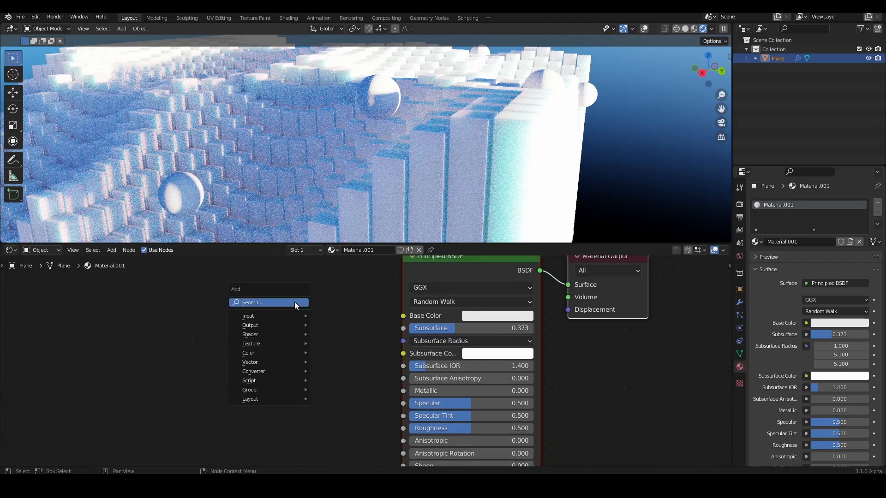
{"action": "left_click", "coordinate": [294, 302]}
{"action": "type", "text": "rgb"}
{"action": "key", "text": "Return"}
{"action": "left_click", "coordinate": [316, 317]}
{"action": "left_click_drag", "start_coordinate": [410, 341], "coordinate": [409, 339]}
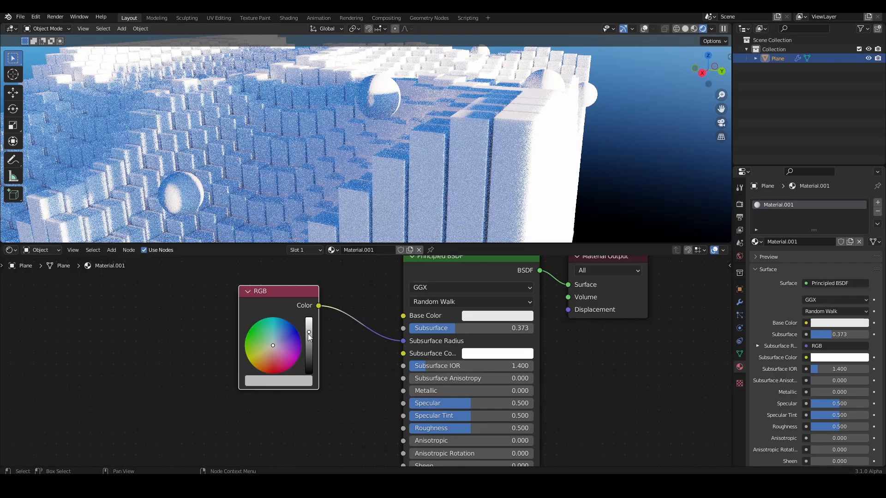
Set the RGB node's color to a saturated orange at full brightness.
{"action": "left_click_drag", "start_coordinate": [309, 334], "coordinate": [309, 318]}
{"action": "left_click_drag", "start_coordinate": [272, 348], "coordinate": [250, 366]}
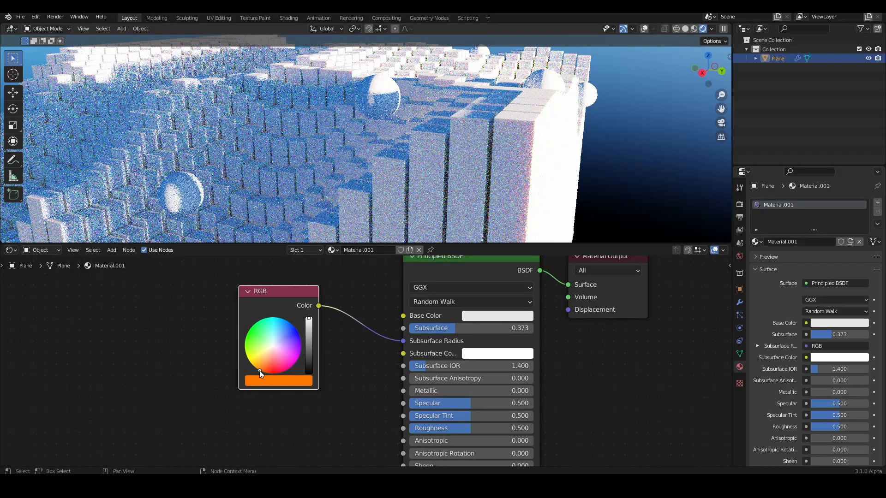
Try linking the RGB color to the Base Color as well, switch it to light blue, and cut the Base Color link.
{"action": "left_click_drag", "start_coordinate": [318, 306], "coordinate": [408, 318]}
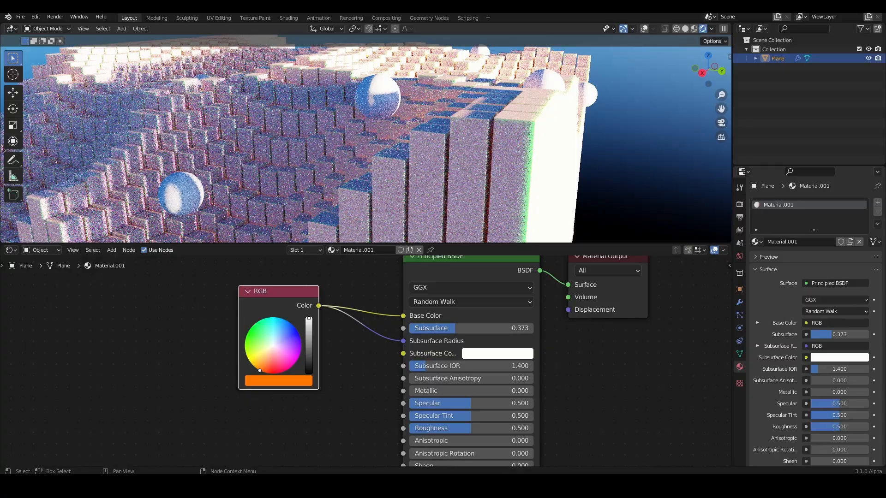
{"action": "left_click", "coordinate": [282, 324]}
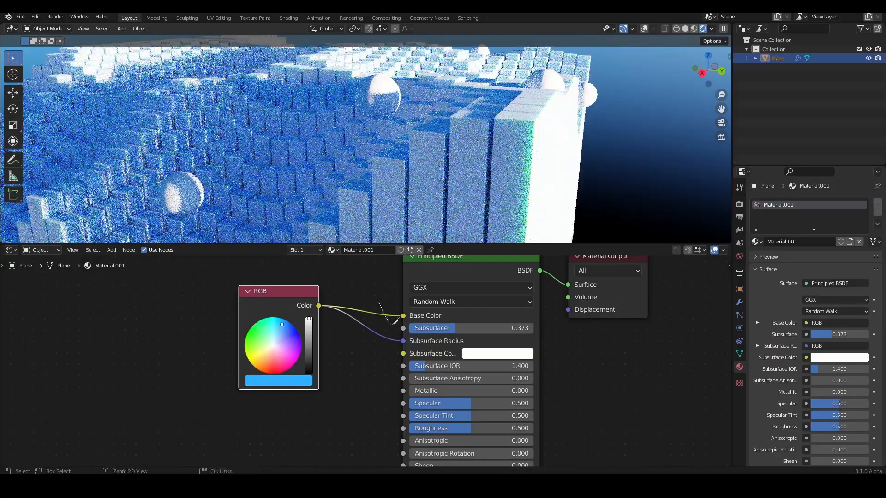
{"action": "right_click_drag", "start_coordinate": [395, 320], "coordinate": [395, 321], "text": "ctrl"}
Return the RGB color to orange, with Subsurface at 0.682 and the subsurface method set to Random Walk (Fixed Radius).
{"action": "left_click_drag", "start_coordinate": [283, 327], "coordinate": [265, 360]}
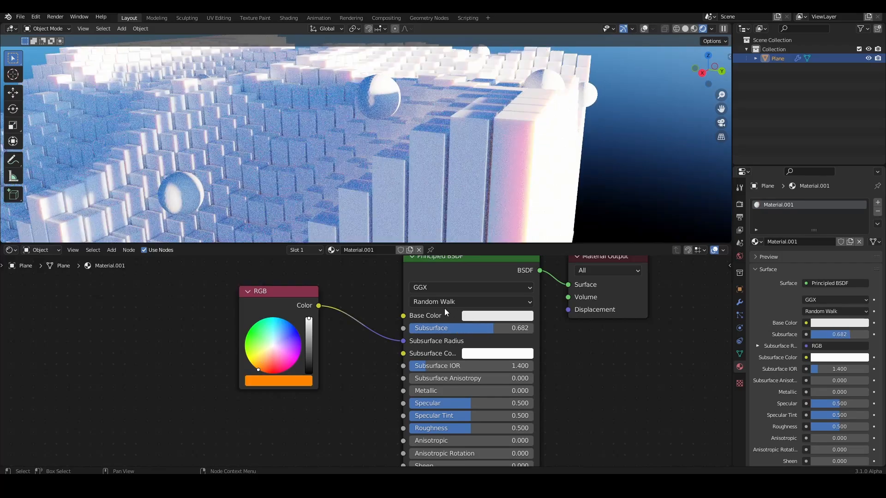
{"action": "left_click", "coordinate": [437, 305]}
{"action": "left_click", "coordinate": [455, 327]}
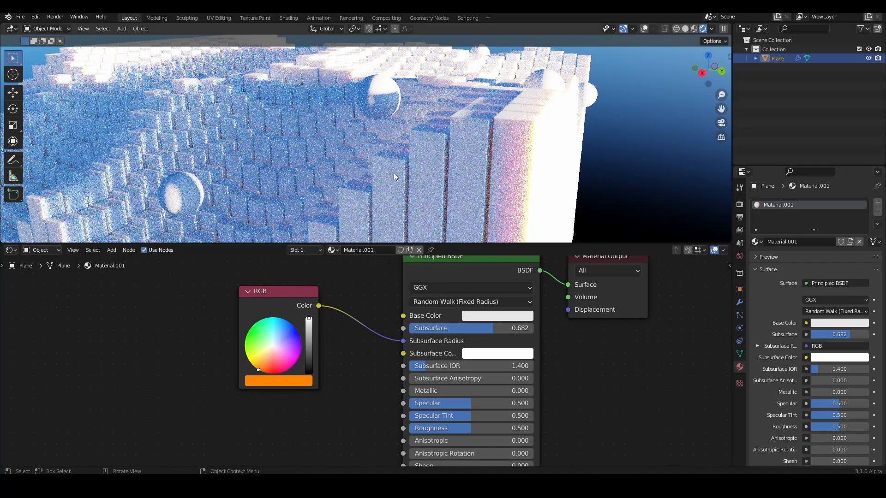
Set the world sky's Sun Elevation to 1.83°, Air to 2.218, Dust to 0.816 and Ozone to 3.095.
{"action": "middle_click_drag", "start_coordinate": [394, 177], "coordinate": [571, 159]}
{"action": "left_click", "coordinate": [739, 256]}
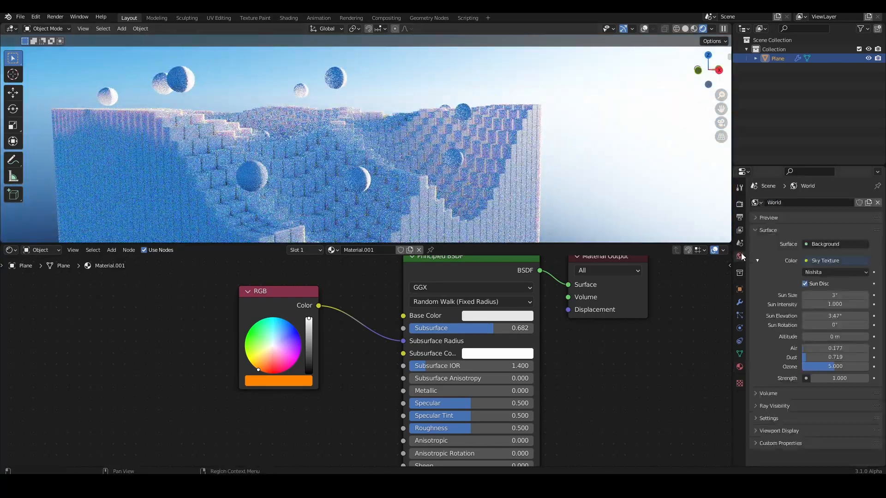
{"action": "left_click_drag", "start_coordinate": [835, 316], "coordinate": [807, 316]}
{"action": "mouse_move", "coordinate": [819, 350]}
{"action": "left_mouse_down"}
{"action": "mouse_move", "coordinate": [835, 350]}
{"action": "mouse_move", "coordinate": [831, 366]}
{"action": "mouse_move", "coordinate": [817, 367]}
{"action": "left_mouse_up"}
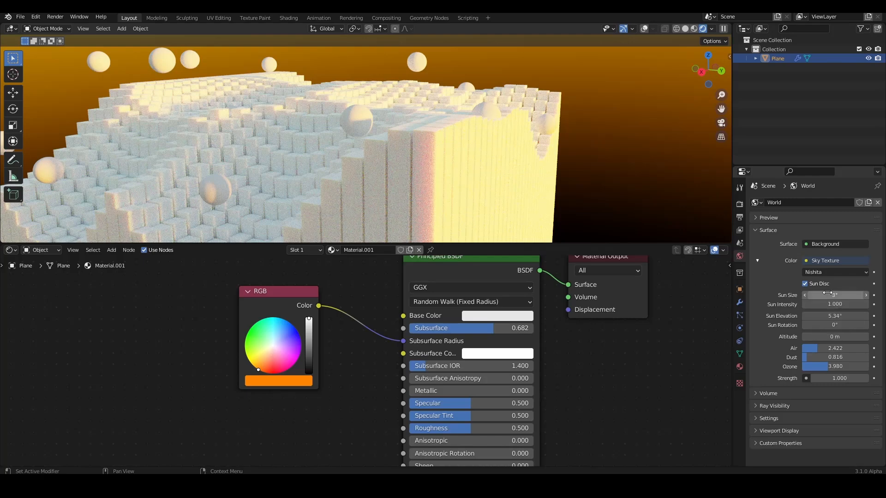
Show the world's shader nodes and move the Sky Texture node away from the Background node to make room.
{"action": "left_click", "coordinate": [42, 250]}
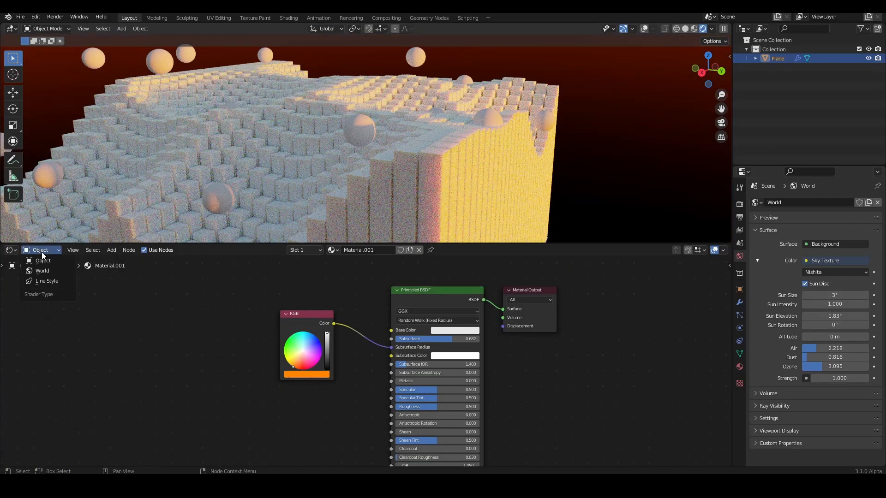
{"action": "left_click", "coordinate": [46, 261]}
{"action": "left_click", "coordinate": [51, 251]}
{"action": "left_click", "coordinate": [55, 271]}
{"action": "scroll", "coordinate": [390, 368], "scroll_direction": "down", "scroll_amount": 6}
{"action": "scroll", "coordinate": [334, 346], "scroll_direction": "up", "scroll_amount": 9}
{"action": "left_click", "coordinate": [419, 317]}
{"action": "left_click_drag", "start_coordinate": [420, 317], "coordinate": [207, 299]}
Insert a Bright/Contrast node between the Sky Texture and Background nodes.
{"action": "key", "text": "shift+a"}
{"action": "left_click", "coordinate": [323, 285]}
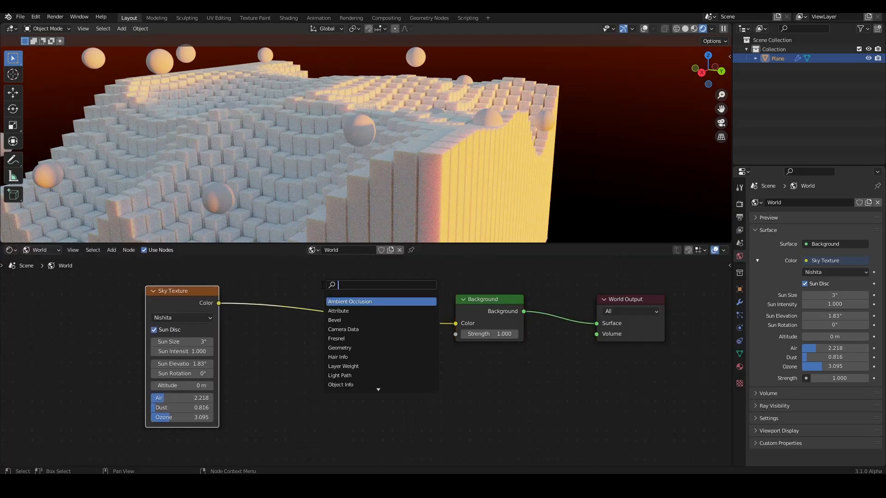
{"action": "type", "text": "cont"}
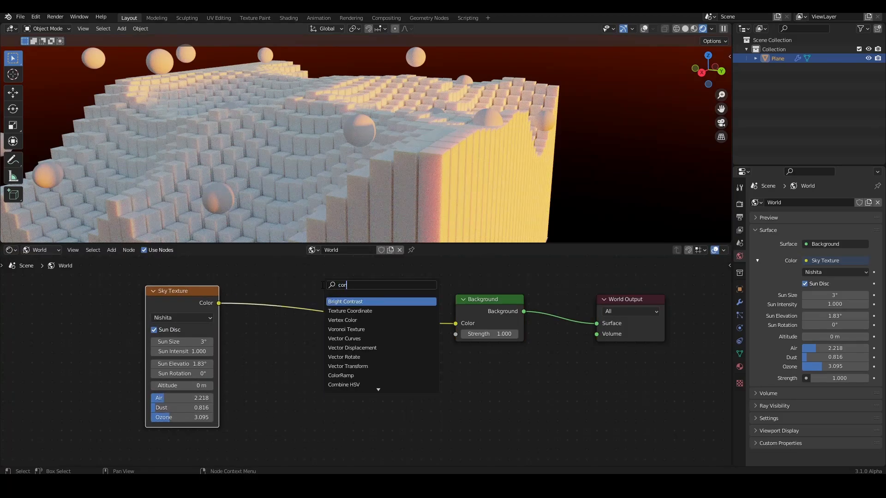
{"action": "left_click", "coordinate": [349, 300]}
{"action": "left_click", "coordinate": [327, 298]}
Set the Bright/Contrast node's Contrast to 0.500 and Bright to -0.100.
{"action": "left_click", "coordinate": [359, 330]}
{"action": "left_click", "coordinate": [359, 331]}
{"action": "left_click", "coordinate": [359, 331]}
{"action": "left_click", "coordinate": [360, 334]}
{"action": "left_click", "coordinate": [360, 333]}
{"action": "left_click", "coordinate": [310, 322]}
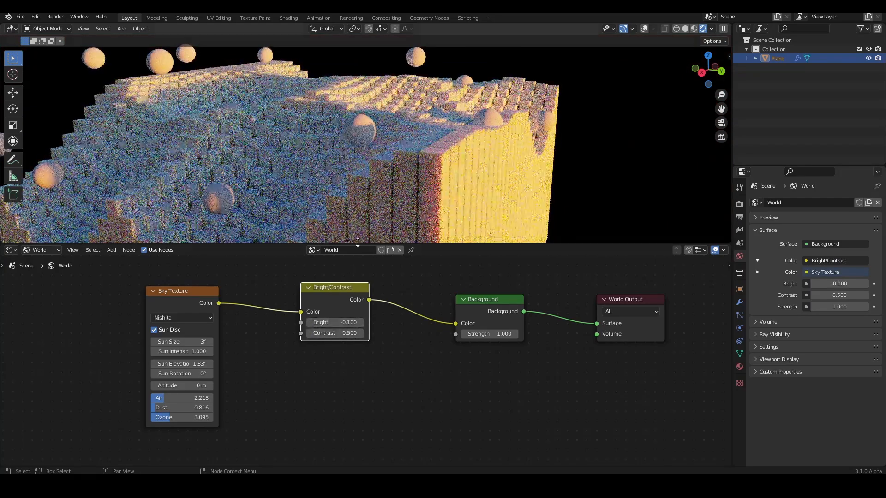
Inspect the lit blocks up close and raise the object material's Subsurface to 1.000.
{"action": "middle_click_drag", "start_coordinate": [397, 213], "coordinate": [395, 196]}
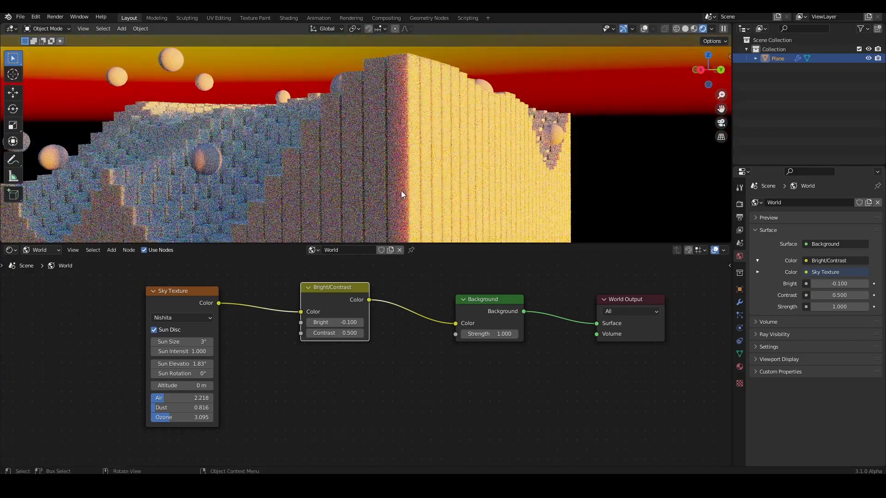
{"action": "middle_click_drag", "start_coordinate": [418, 156], "coordinate": [441, 139]}
{"action": "scroll", "coordinate": [433, 183], "scroll_direction": "up", "scroll_amount": 4}
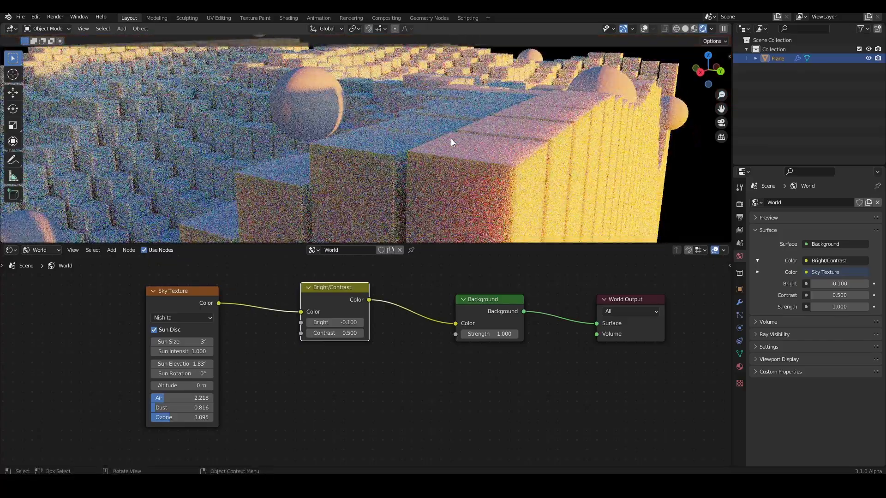
{"action": "left_click", "coordinate": [45, 263]}
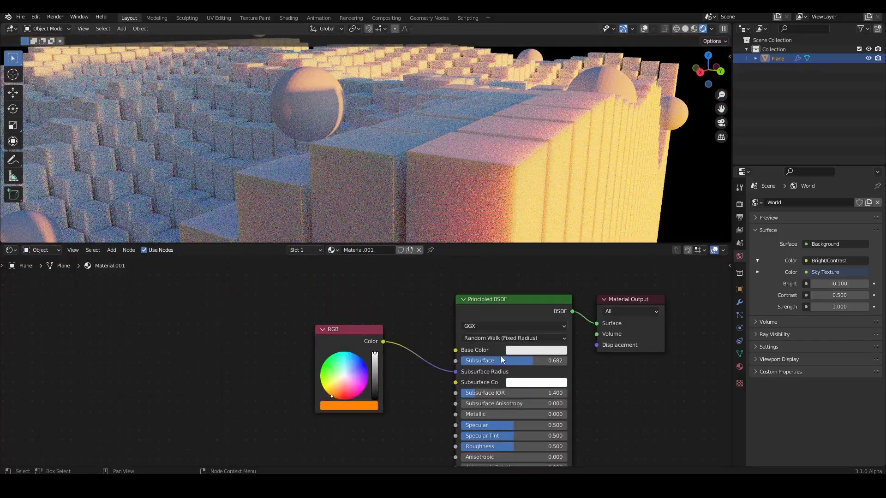
{"action": "left_click_drag", "start_coordinate": [495, 359], "coordinate": [565, 359]}
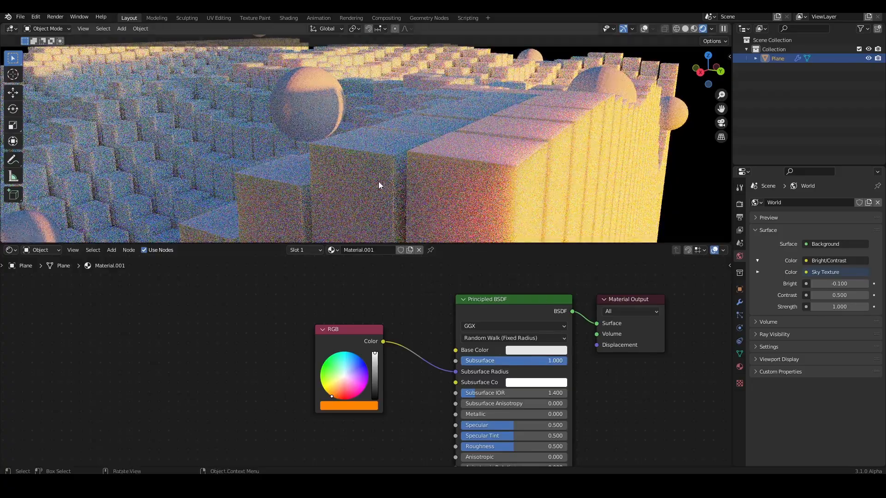
Set the material's Base Color to black and darken the Subsurface Color to a neutral gray.
{"action": "scroll", "coordinate": [378, 181], "scroll_direction": "down", "scroll_amount": 5}
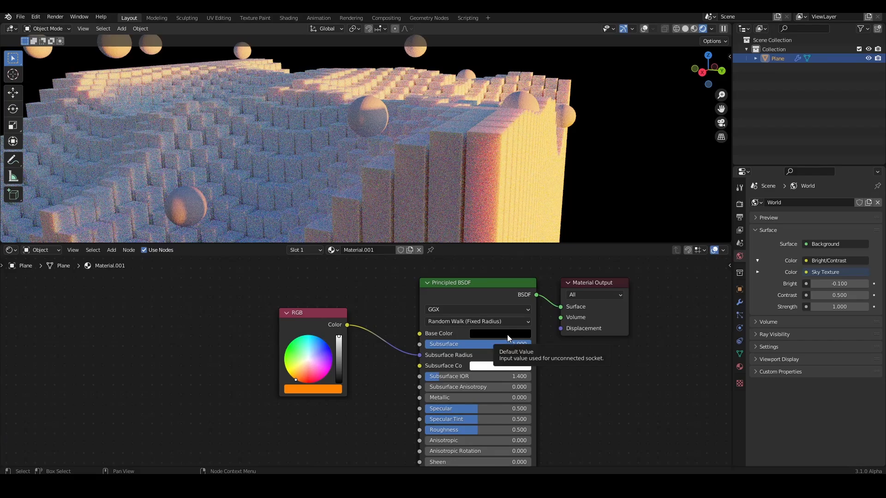
{"action": "left_click", "coordinate": [501, 366]}
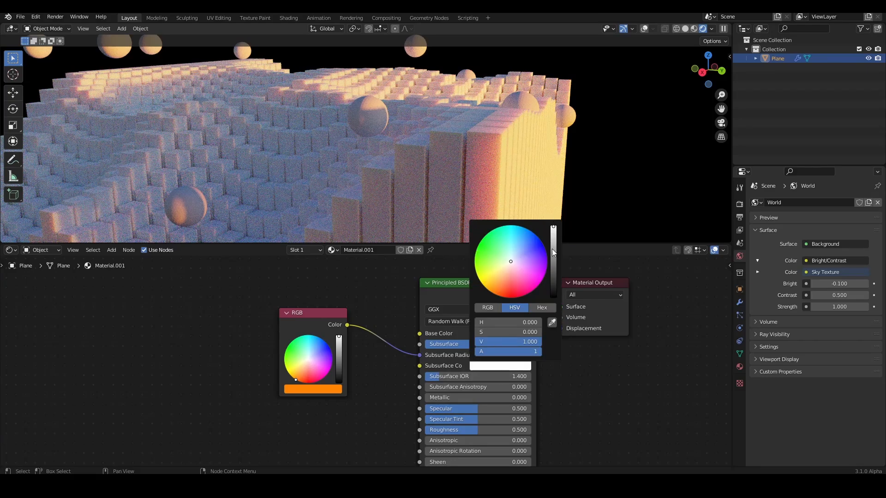
{"action": "left_click_drag", "start_coordinate": [553, 227], "coordinate": [554, 273]}
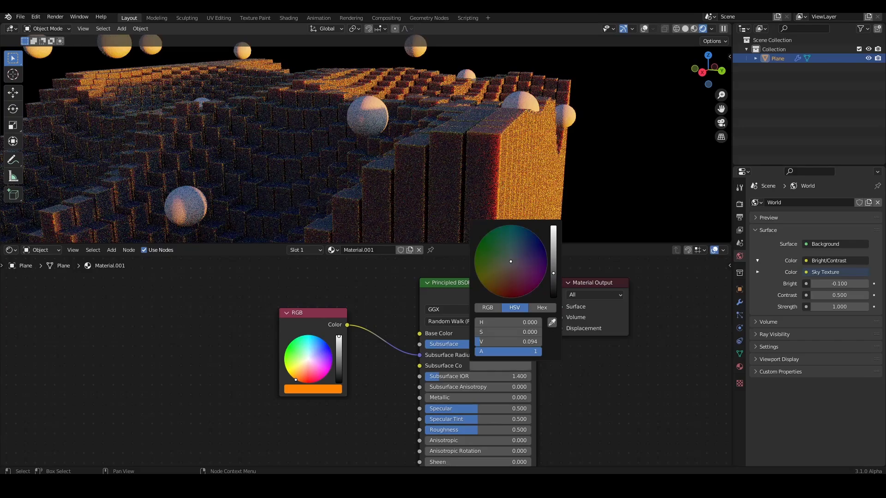
{"action": "left_click_drag", "start_coordinate": [553, 273], "coordinate": [553, 264]}
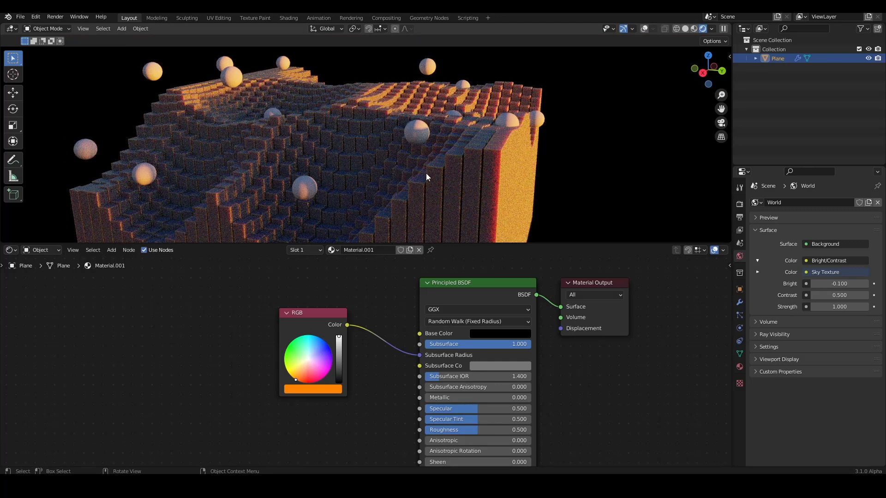
{"action": "left_click", "coordinate": [645, 29]}
{"action": "left_click", "coordinate": [645, 29]}
{"action": "left_click", "coordinate": [40, 250]}
{"action": "left_click", "coordinate": [54, 270]}
{"action": "key", "text": "Home"}
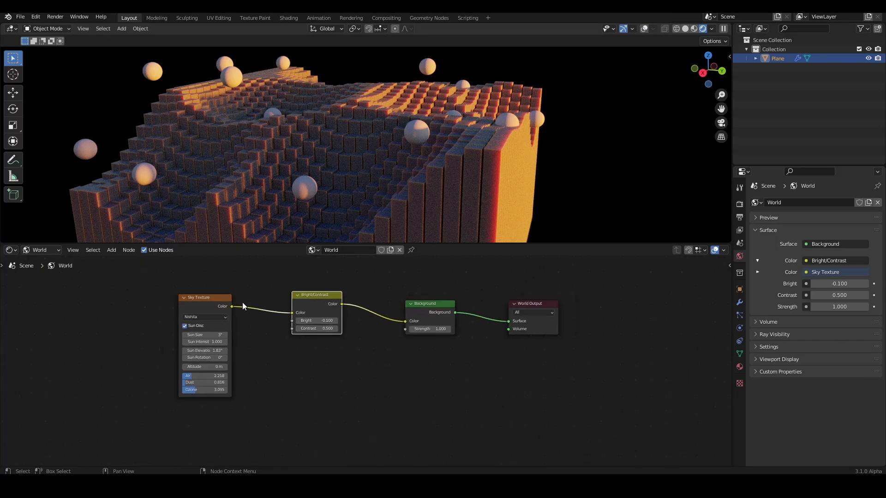
Open the plane's geometry node tree and shift the Set Position node slightly away from Distribute Points on Faces.
{"action": "left_click", "coordinate": [11, 250]}
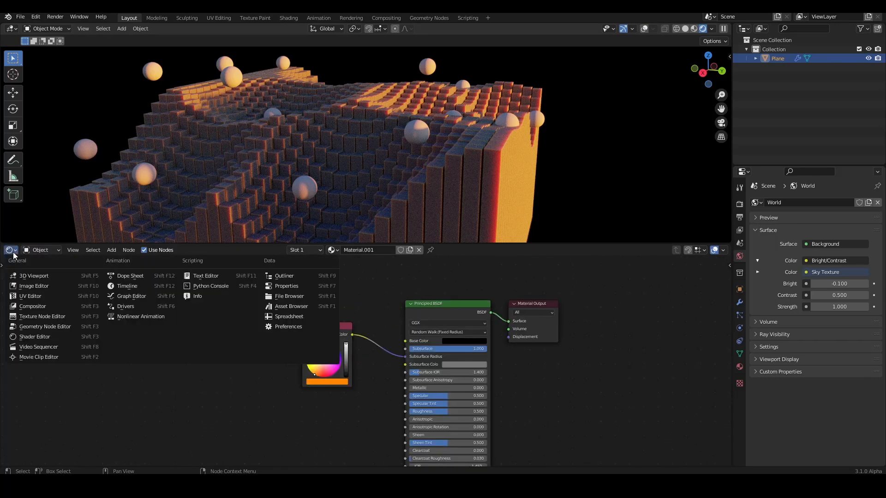
{"action": "left_click", "coordinate": [38, 325]}
{"action": "key", "text": "Home"}
{"action": "scroll", "coordinate": [277, 323], "scroll_direction": "up", "scroll_amount": 4}
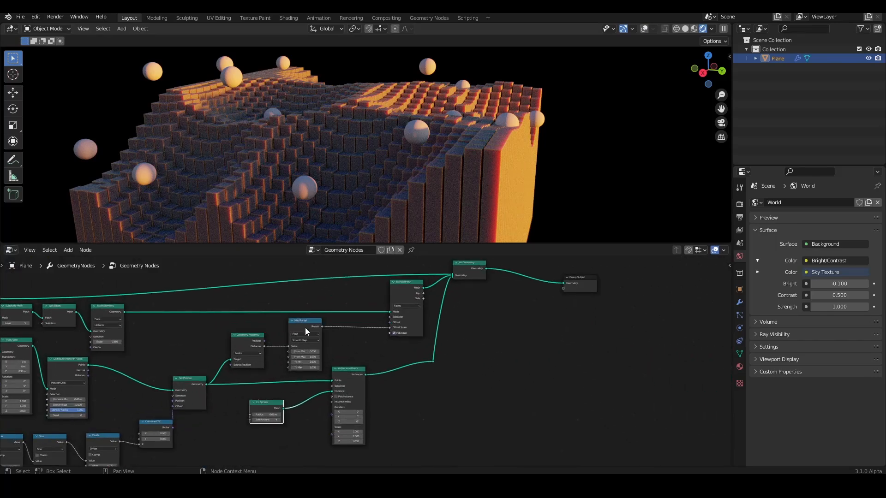
{"action": "scroll", "coordinate": [105, 389], "scroll_direction": "up", "scroll_amount": 2}
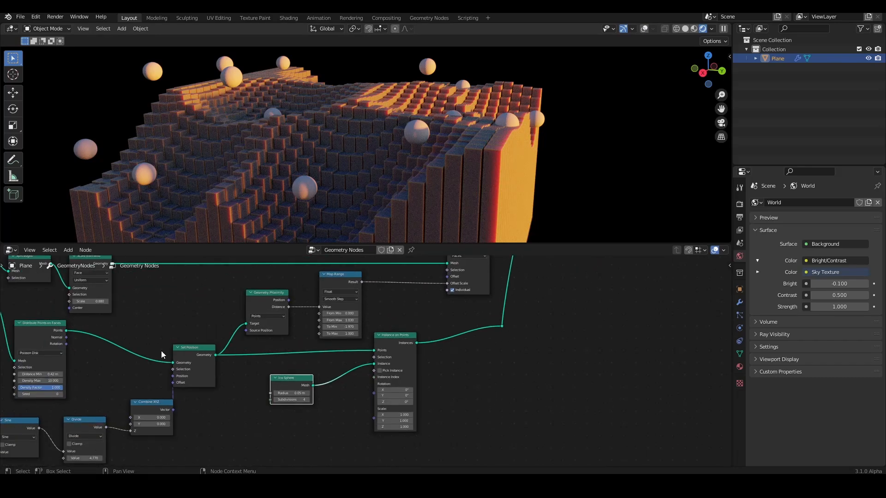
{"action": "left_click_drag", "start_coordinate": [181, 354], "coordinate": [193, 356]}
{"action": "middle_click_drag", "start_coordinate": [429, 305], "coordinate": [411, 335]}
{"action": "scroll", "coordinate": [411, 335], "scroll_direction": "down", "scroll_amount": 4}
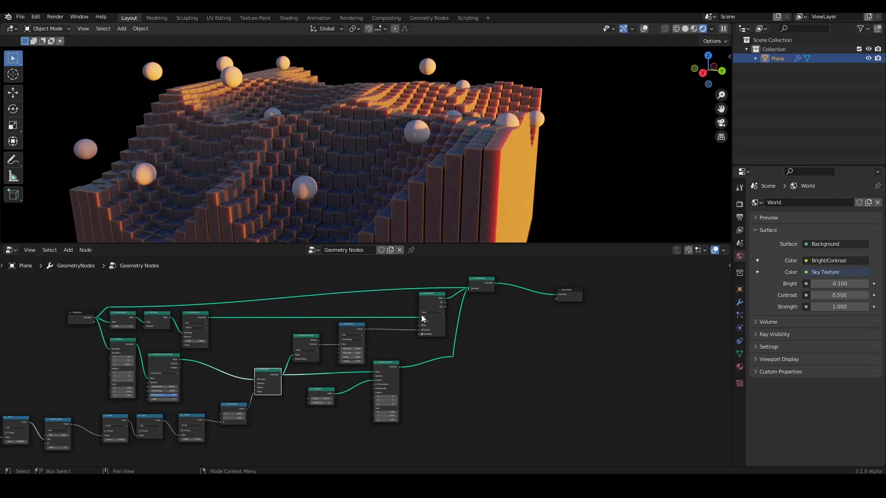
Connect the Geometry Proximity node's Distance output to a new socket on the Group Output.
{"action": "middle_click_drag", "start_coordinate": [458, 316], "coordinate": [502, 311]}
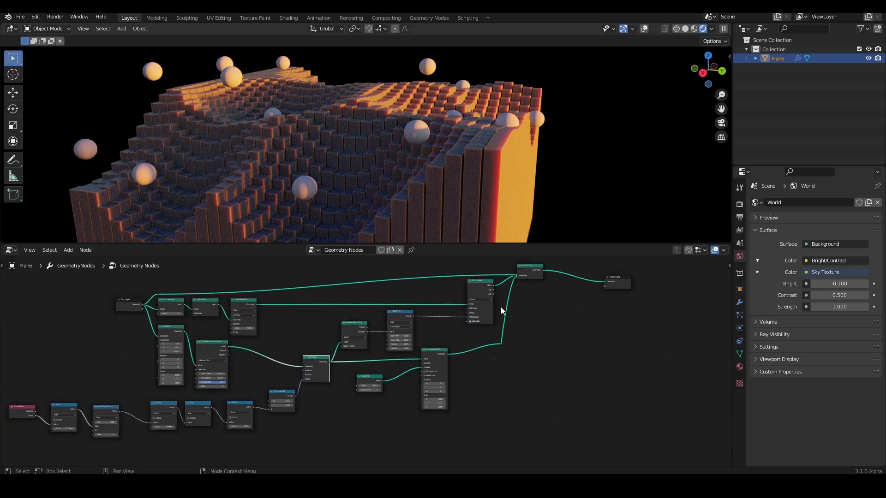
{"action": "scroll", "coordinate": [500, 307], "scroll_direction": "up", "scroll_amount": 1}
{"action": "middle_click_drag", "start_coordinate": [394, 344], "coordinate": [270, 359]}
{"action": "scroll", "coordinate": [365, 345], "scroll_direction": "up", "scroll_amount": 1}
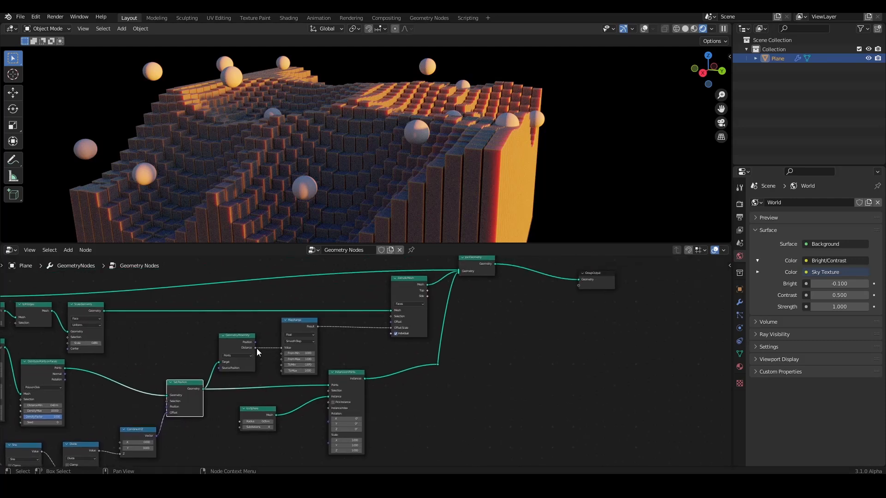
{"action": "mouse_move", "coordinate": [255, 348]}
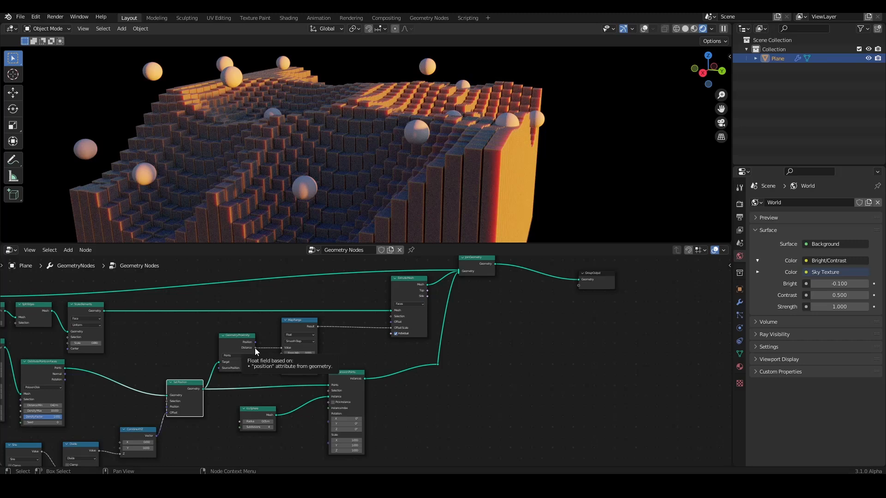
{"action": "left_click_drag", "start_coordinate": [254, 348], "coordinate": [578, 286]}
{"action": "left_click", "coordinate": [590, 293]}
Name the modifier's Distance output attribute "prox".
{"action": "left_click", "coordinate": [740, 303]}
{"action": "left_click", "coordinate": [763, 245]}
{"action": "left_click", "coordinate": [814, 261]}
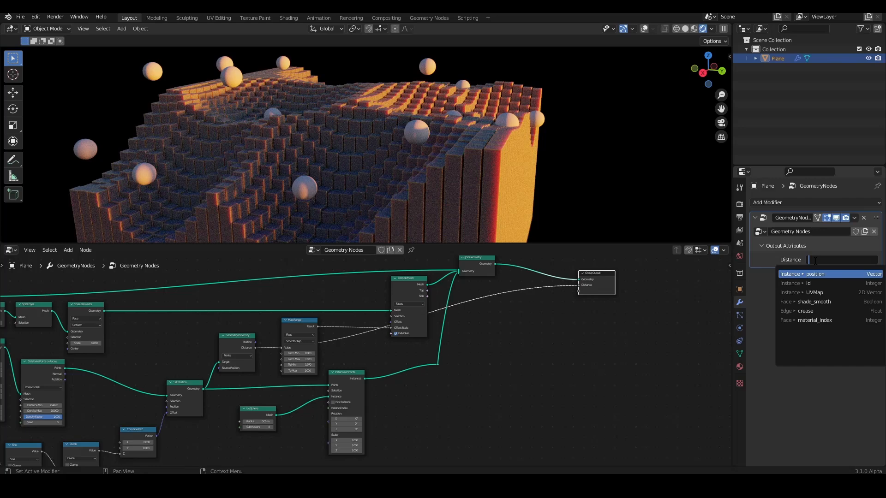
{"action": "type", "text": "prox"}
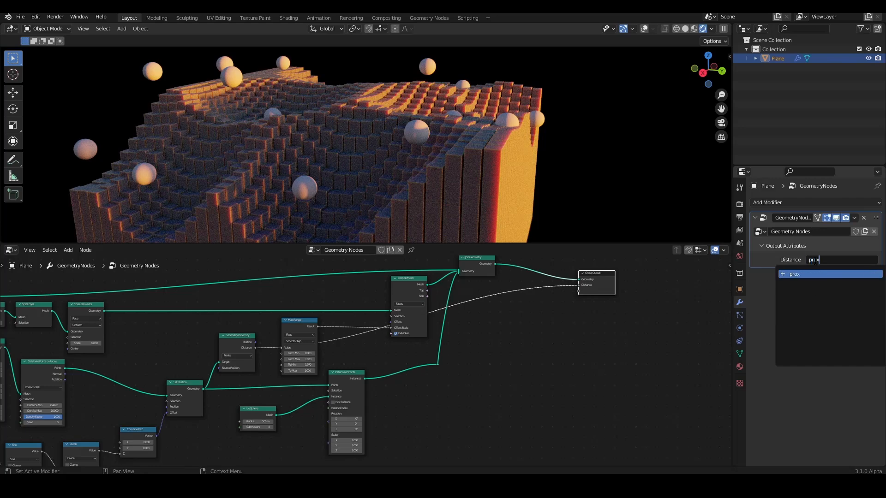
{"action": "key", "text": "Return"}
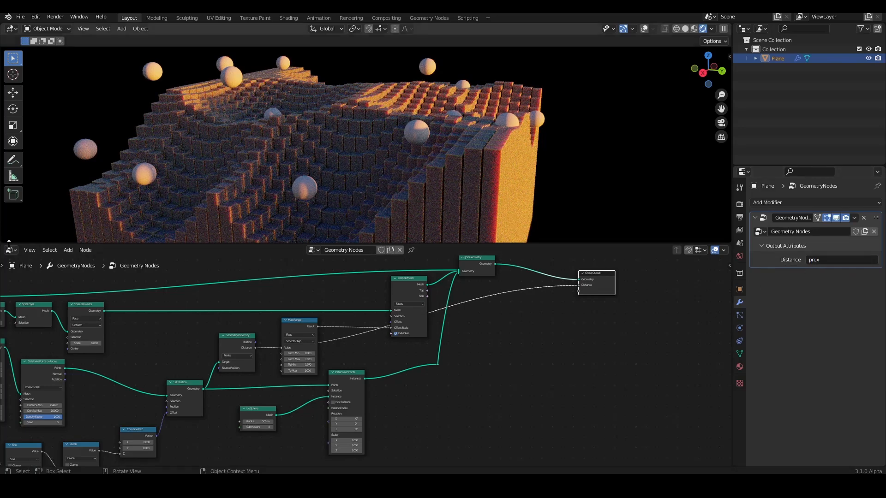
Return to the material's shader nodes and add an Attribute node before the RGB node.
{"action": "left_click", "coordinate": [10, 250]}
{"action": "left_click", "coordinate": [29, 337]}
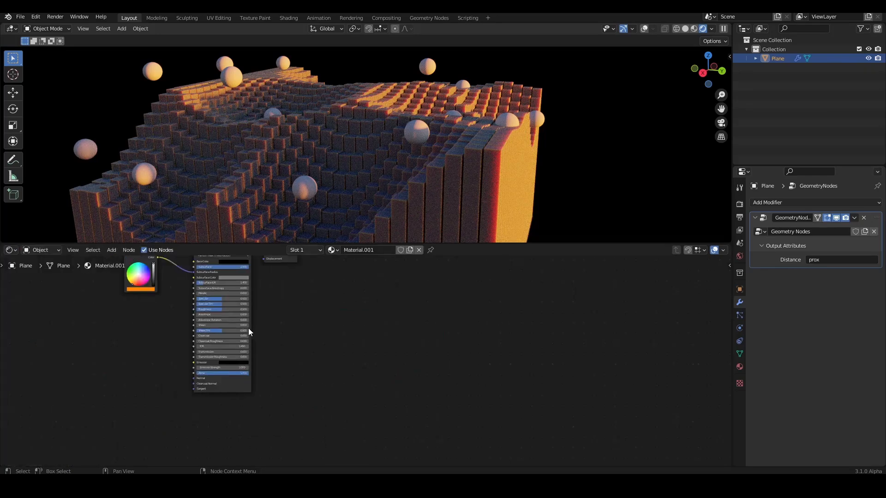
{"action": "key", "text": "Home"}
{"action": "key", "text": "shift+a"}
{"action": "left_click", "coordinate": [189, 287]}
{"action": "type", "text": "attr"}
{"action": "key", "text": "Return"}
{"action": "left_click", "coordinate": [148, 314]}
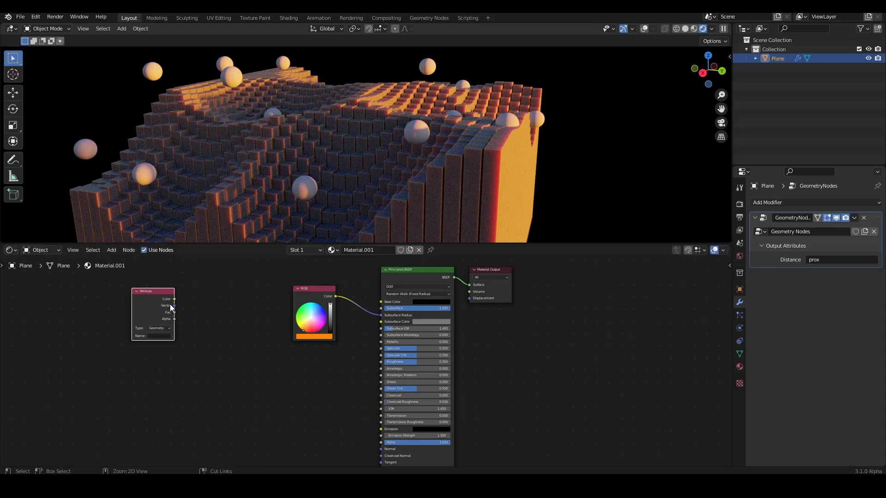
Preview the Attribute node on the surface, set its name to "prox", and inspect the shading on the blocks.
{"action": "left_click", "coordinate": [149, 310], "text": "ctrl+shift"}
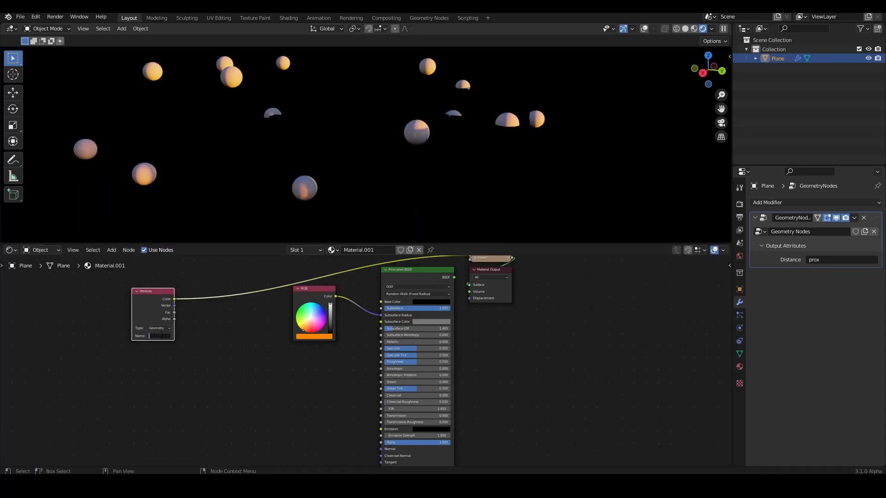
{"action": "left_click", "coordinate": [162, 336]}
{"action": "type", "text": "prox"}
{"action": "key", "text": "Return"}
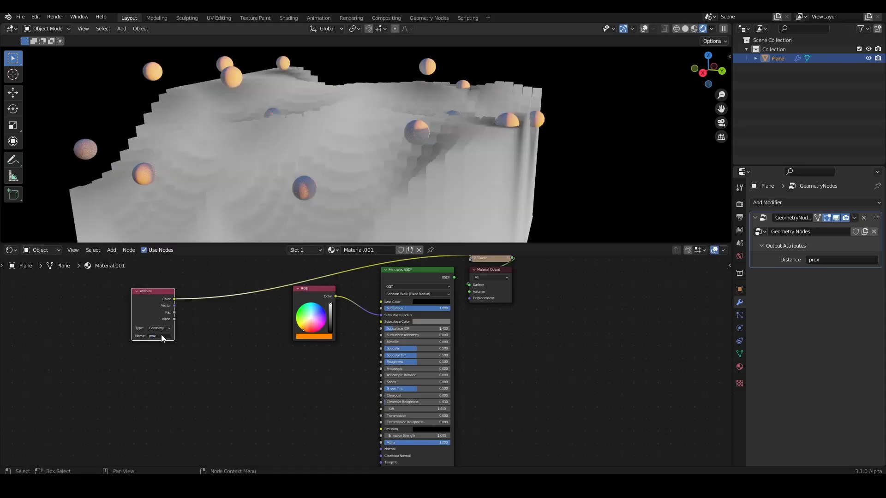
{"action": "middle_click_drag", "start_coordinate": [341, 90], "coordinate": [267, 276]}
{"action": "middle_click_drag", "start_coordinate": [244, 308], "coordinate": [277, 318]}
{"action": "scroll", "coordinate": [216, 329], "scroll_direction": "down", "scroll_amount": 3}
{"action": "scroll", "coordinate": [280, 319], "scroll_direction": "up", "scroll_amount": 3}
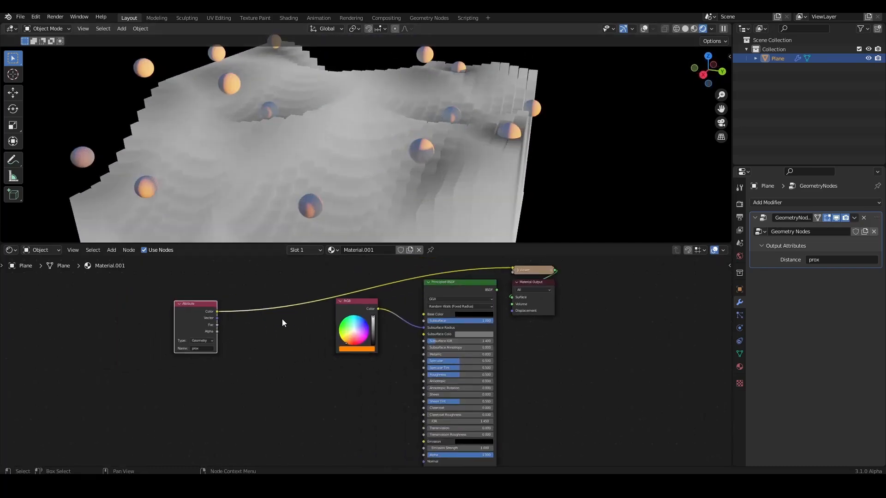
Insert a Mix node on the link between the RGB node and the Principled BSDF's Subsurface Radius.
{"action": "key", "text": "shift+a"}
{"action": "left_click", "coordinate": [287, 286]}
{"action": "type", "text": "mi"}
{"action": "left_click", "coordinate": [320, 304]}
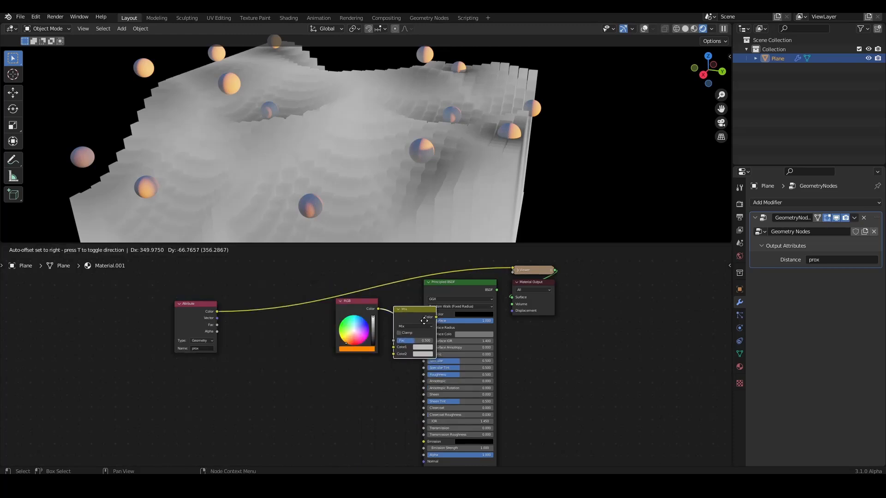
{"action": "left_click", "coordinate": [398, 370]}
Delete the RGB node, preview the Mix node, and drive its Fac with the Attribute node's Color output.
{"action": "left_click", "coordinate": [358, 307]}
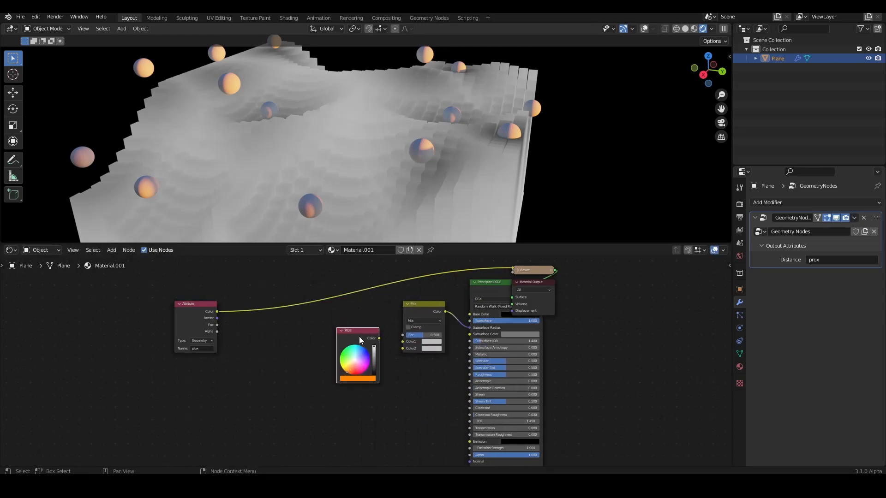
{"action": "key", "text": "x"}
{"action": "left_click", "coordinate": [419, 306], "text": "ctrl+shift"}
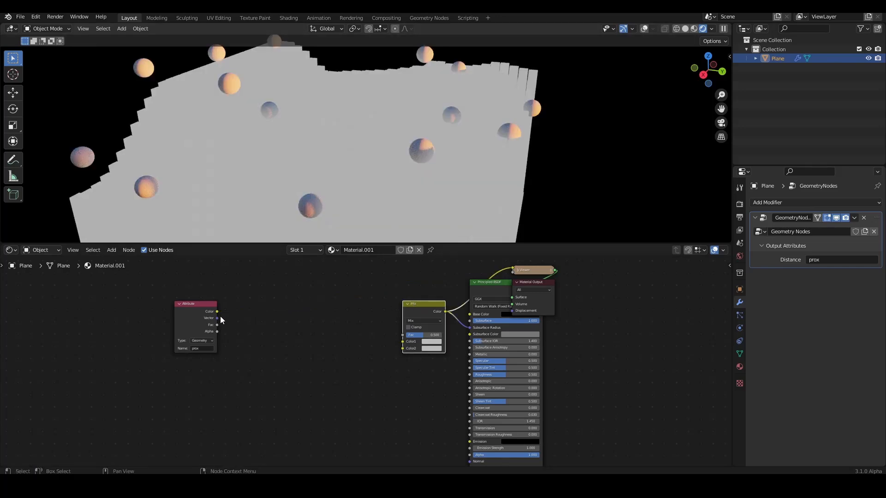
{"action": "left_click_drag", "start_coordinate": [217, 312], "coordinate": [402, 335]}
{"action": "scroll", "coordinate": [436, 339], "scroll_direction": "up", "scroll_amount": 1}
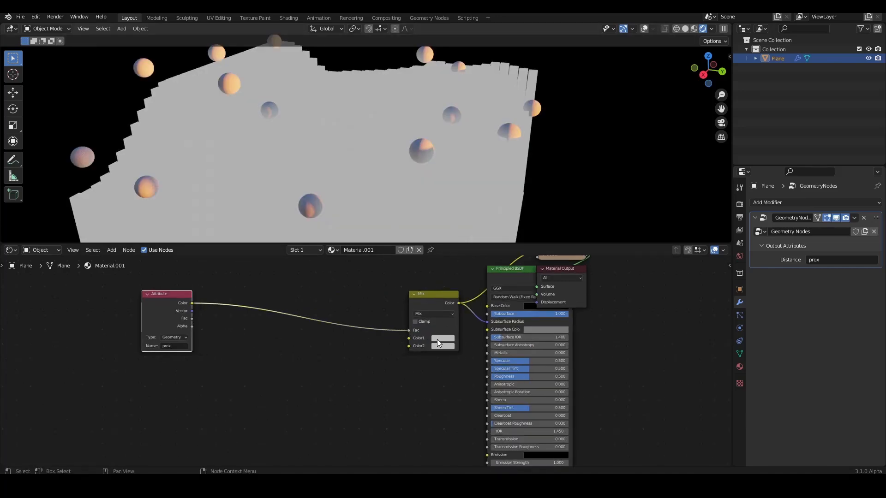
Set the Mix node's Color1 to saturated sky blue and Color2 to saturated orange.
{"action": "left_click", "coordinate": [436, 340]}
{"action": "left_click_drag", "start_coordinate": [493, 249], "coordinate": [493, 236]}
{"action": "left_click_drag", "start_coordinate": [461, 264], "coordinate": [469, 243]}
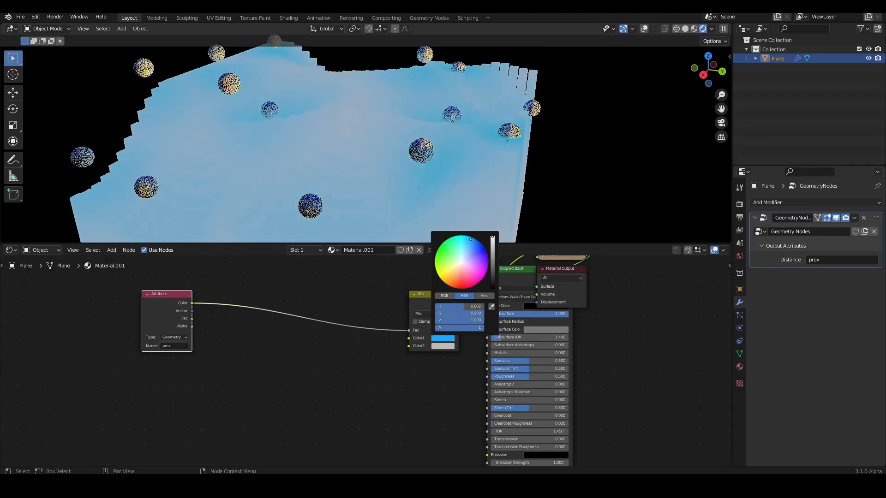
{"action": "left_click", "coordinate": [444, 347]}
{"action": "left_click_drag", "start_coordinate": [493, 272], "coordinate": [453, 288]}
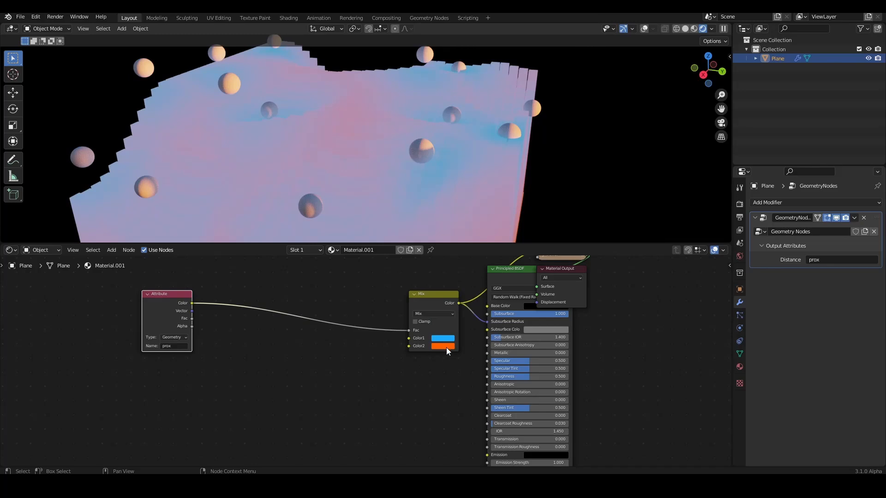
{"action": "left_click", "coordinate": [442, 340]}
{"action": "left_click_drag", "start_coordinate": [469, 242], "coordinate": [471, 238]}
Insert a ColorRamp between the Attribute and Mix nodes, with the black stop at about 0.14 and the white stop near the middle.
{"action": "key", "text": "shift+a"}
{"action": "type", "text": "colo"}
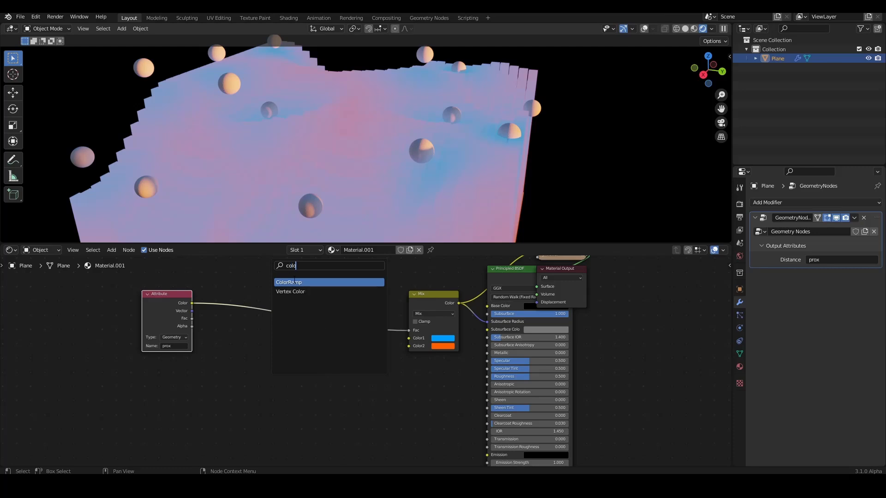
{"action": "left_click", "coordinate": [295, 282]}
{"action": "left_click", "coordinate": [295, 286]}
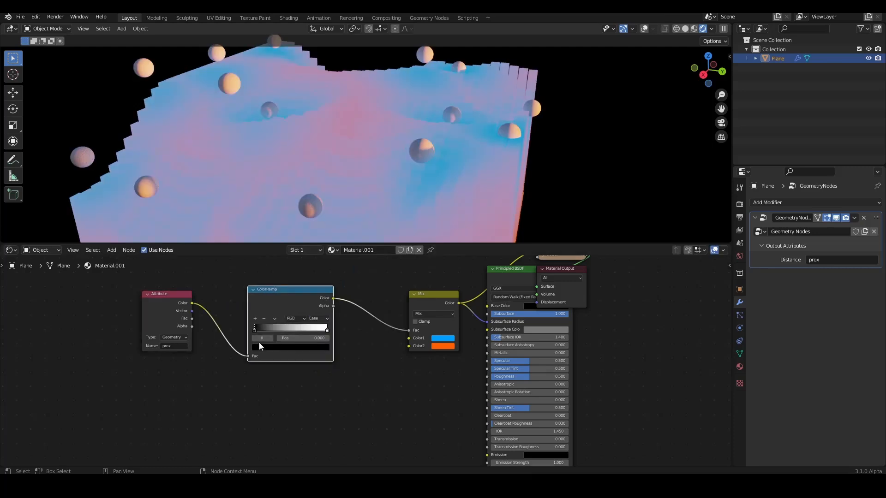
{"action": "mouse_move", "coordinate": [256, 327]}
{"action": "left_mouse_down"}
{"action": "mouse_move", "coordinate": [274, 328]}
{"action": "mouse_move", "coordinate": [267, 326]}
{"action": "left_mouse_up"}
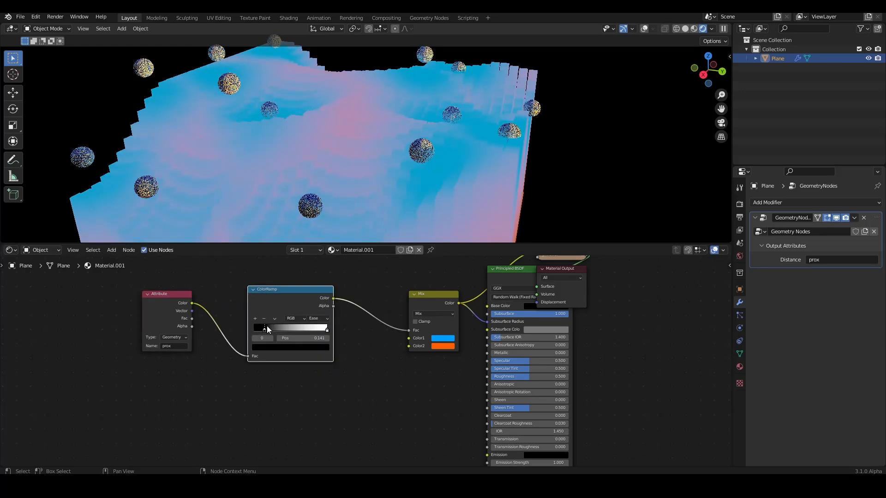
{"action": "left_click_drag", "start_coordinate": [326, 327], "coordinate": [287, 329]}
Return the surface output to the Principled BSDF and inspect the blocks from another side and up close.
{"action": "scroll", "coordinate": [369, 323], "scroll_direction": "down", "scroll_amount": 2}
{"action": "middle_click_drag", "start_coordinate": [466, 319], "coordinate": [401, 325]}
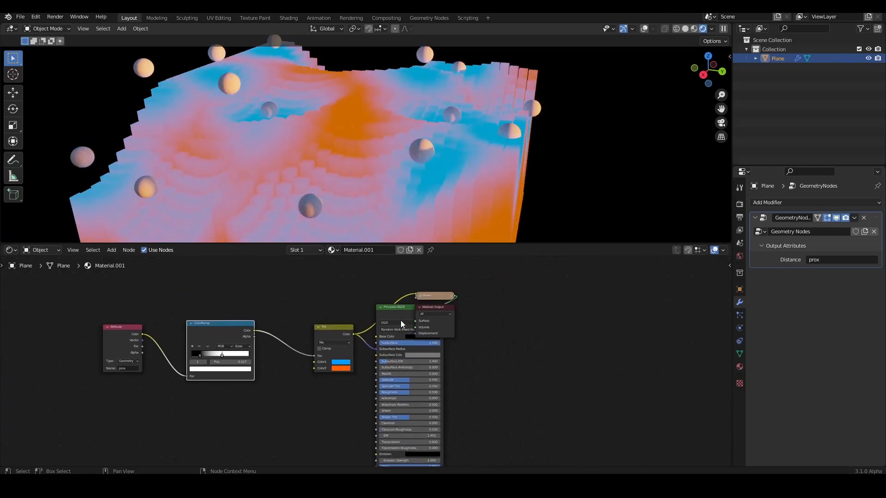
{"action": "left_click", "coordinate": [395, 312], "text": "ctrl+shift"}
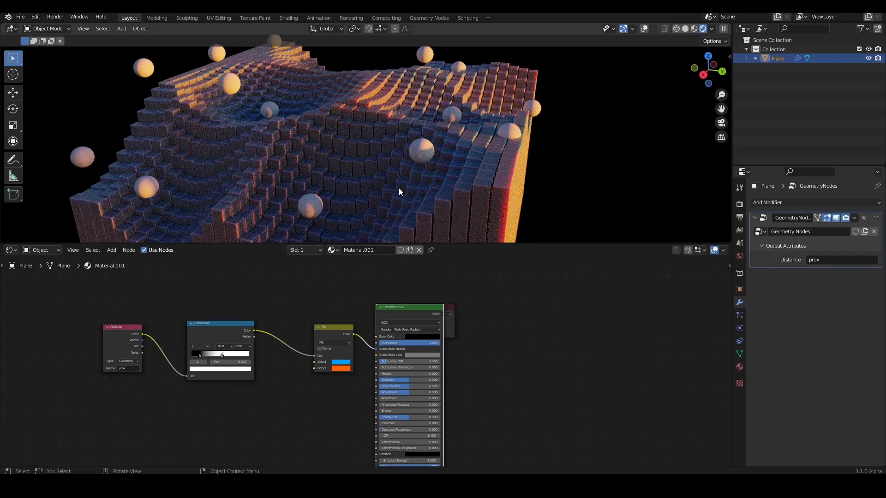
{"action": "middle_click_drag", "start_coordinate": [399, 188], "coordinate": [212, 150]}
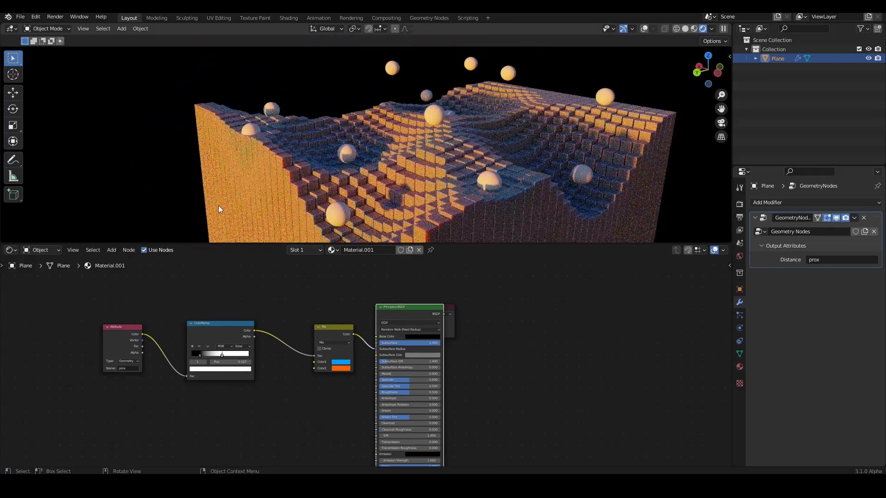
{"action": "scroll", "coordinate": [364, 142], "scroll_direction": "up", "scroll_amount": 5}
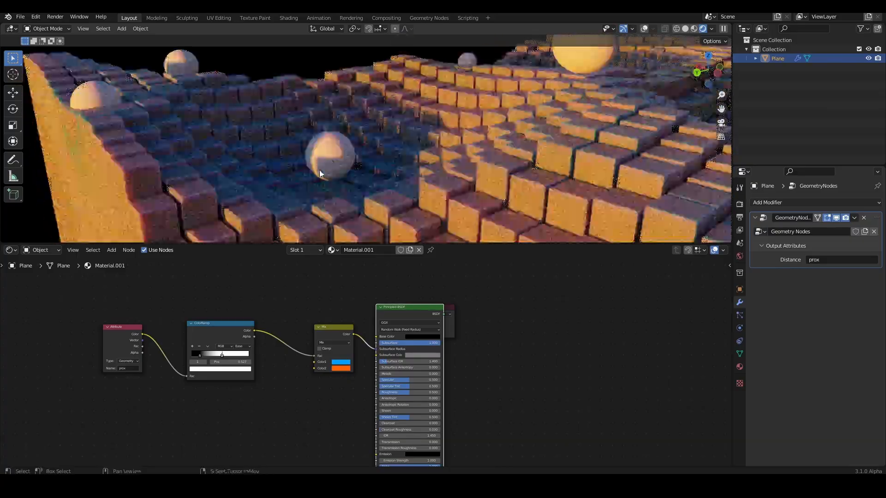
Tighten the ColorRamp transition with the white stop at 0.391, check the Mix preview, and return to the Principled BSDF.
{"action": "scroll", "coordinate": [217, 304], "scroll_direction": "up", "scroll_amount": 2}
{"action": "mouse_move", "coordinate": [167, 352]}
{"action": "left_mouse_down"}
{"action": "mouse_move", "coordinate": [179, 351]}
{"action": "mouse_move", "coordinate": [153, 352]}
{"action": "left_mouse_up"}
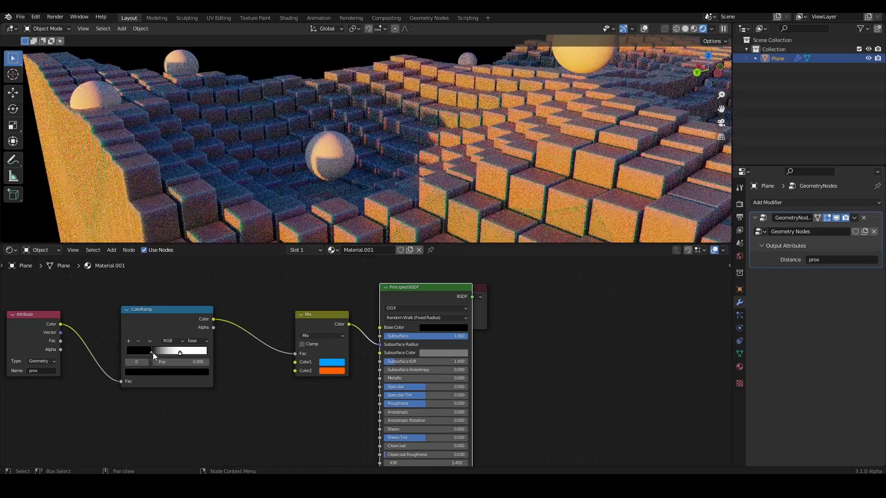
{"action": "left_click_drag", "start_coordinate": [180, 353], "coordinate": [154, 353]}
{"action": "left_click", "coordinate": [323, 318], "text": "ctrl+shift"}
{"action": "left_click", "coordinate": [434, 296], "text": "ctrl+shift"}
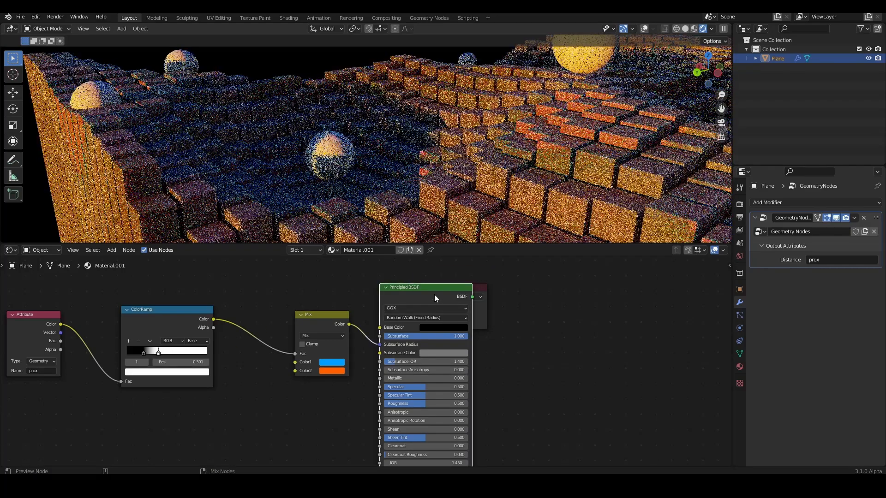
{"action": "left_click_drag", "start_coordinate": [434, 296], "coordinate": [412, 297]}
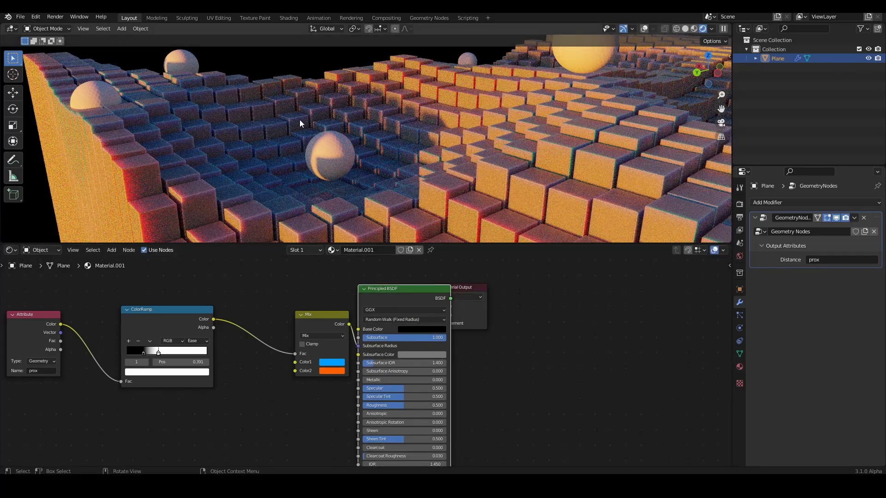
{"action": "scroll", "coordinate": [300, 124], "scroll_direction": "down", "scroll_amount": 8}
{"action": "middle_click_drag", "start_coordinate": [300, 122], "coordinate": [392, 239]}
Connect the Mix node's Color to Subsurface Color as well, and move the ColorRamp's white stop to 0.564.
{"action": "left_click_drag", "start_coordinate": [347, 327], "coordinate": [316, 322]}
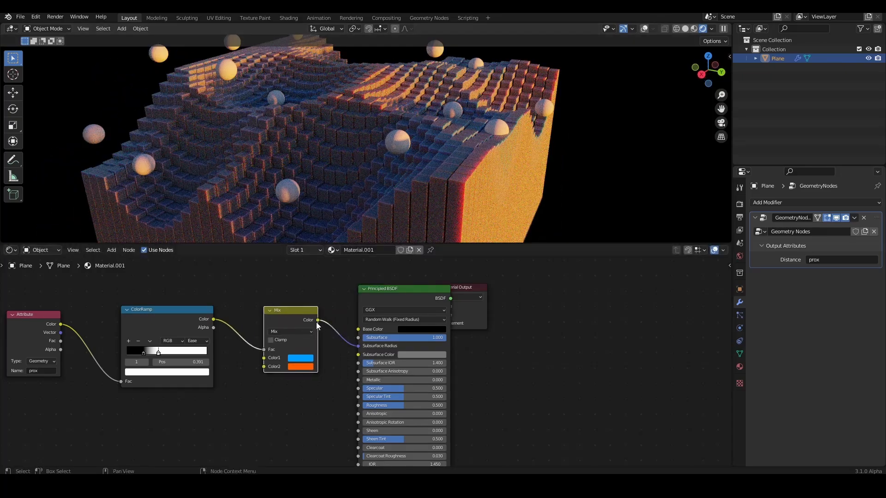
{"action": "left_click_drag", "start_coordinate": [363, 358], "coordinate": [358, 355]}
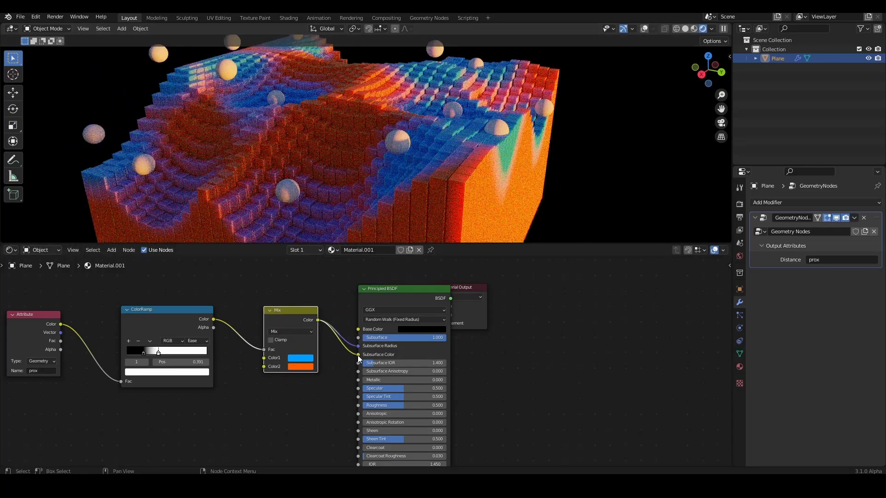
{"action": "scroll", "coordinate": [358, 357], "scroll_direction": "up", "scroll_amount": 3}
{"action": "middle_click_drag", "start_coordinate": [312, 317], "coordinate": [345, 303]}
{"action": "left_click_drag", "start_coordinate": [138, 335], "coordinate": [157, 338]}
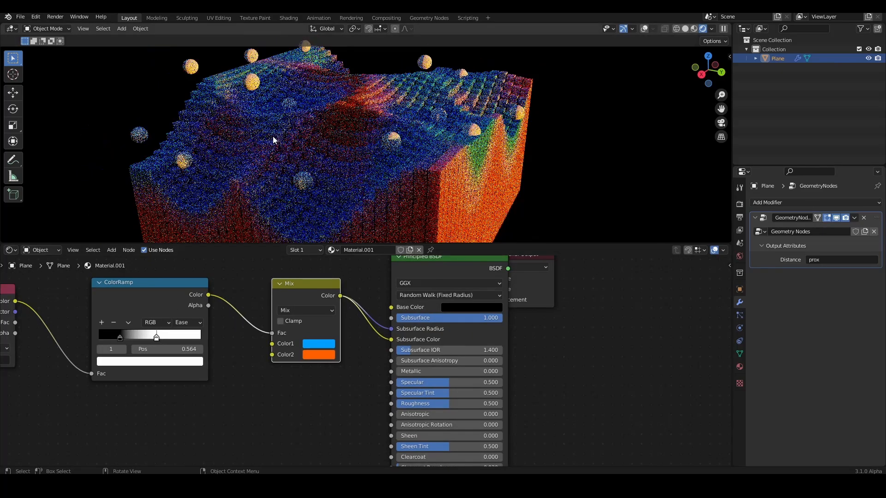
Insert a Hue Saturation Value node before Subsurface Color with saturation 0.4 and value 0.2.
{"action": "left_click_drag", "start_coordinate": [314, 289], "coordinate": [284, 290]}
{"action": "key", "text": "shift+a"}
{"action": "left_click", "coordinate": [340, 257]}
{"action": "type", "text": "sa"}
{"action": "left_click", "coordinate": [357, 272]}
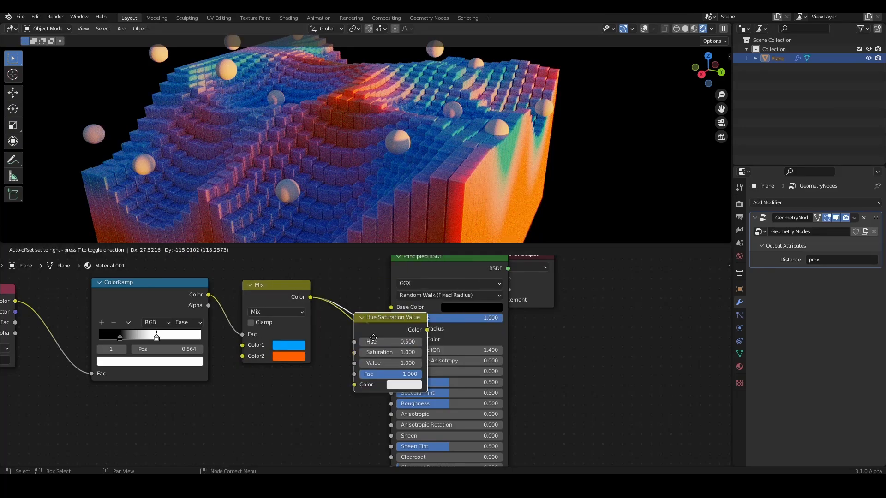
{"action": "left_click", "coordinate": [363, 356]}
{"action": "left_click_drag", "start_coordinate": [354, 360], "coordinate": [344, 370]}
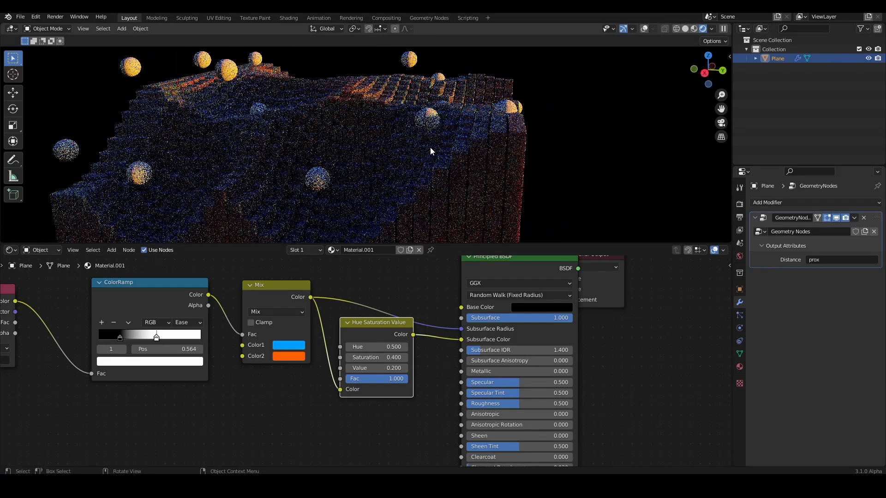
Return to the geometry nodes and insert a Set Material node between Instance on Points and Join Geometry.
{"action": "left_click", "coordinate": [12, 250]}
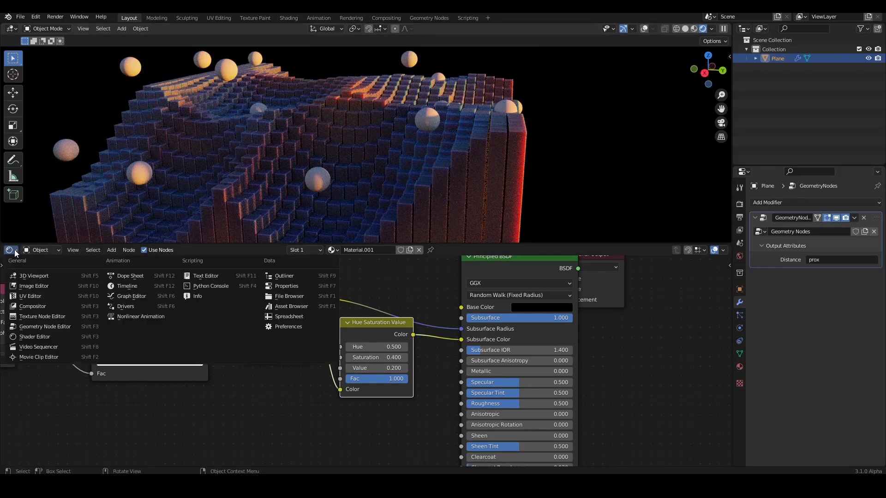
{"action": "left_click", "coordinate": [54, 326]}
{"action": "scroll", "coordinate": [350, 203], "scroll_direction": "down", "scroll_amount": 4}
{"action": "scroll", "coordinate": [432, 365], "scroll_direction": "down", "scroll_amount": 10}
{"action": "middle_click_drag", "start_coordinate": [422, 371], "coordinate": [312, 319]}
{"action": "scroll", "coordinate": [407, 348], "scroll_direction": "up", "scroll_amount": 6}
{"action": "middle_click_drag", "start_coordinate": [432, 349], "coordinate": [293, 353]}
{"action": "scroll", "coordinate": [323, 327], "scroll_direction": "up", "scroll_amount": 1}
{"action": "key", "text": "shift+a"}
{"action": "mouse_move", "coordinate": [272, 362]}
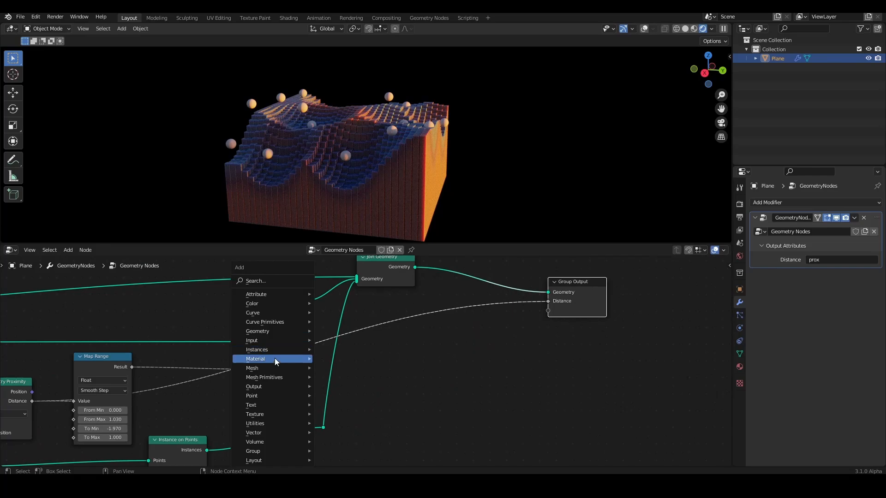
{"action": "left_click", "coordinate": [361, 393]}
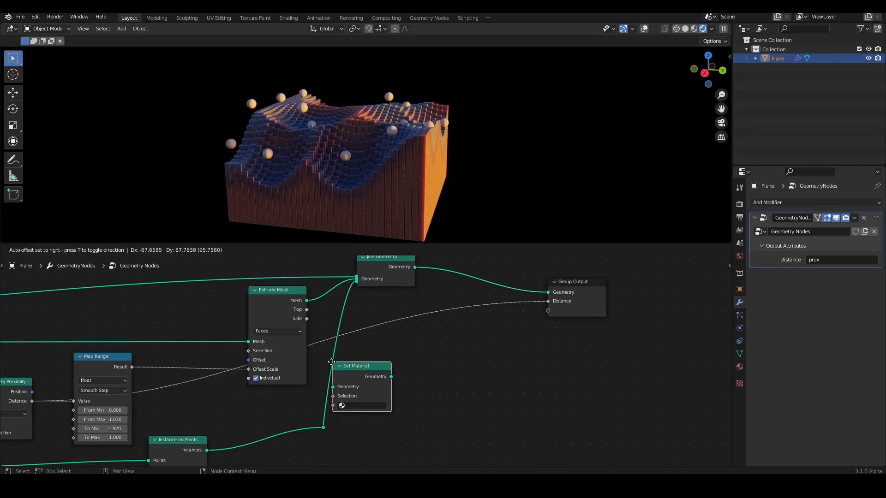
{"action": "left_click", "coordinate": [329, 361]}
Add a second material slot with a new material named "glas" and assign it in the Set Material node.
{"action": "scroll", "coordinate": [428, 370], "scroll_direction": "up", "scroll_amount": 3}
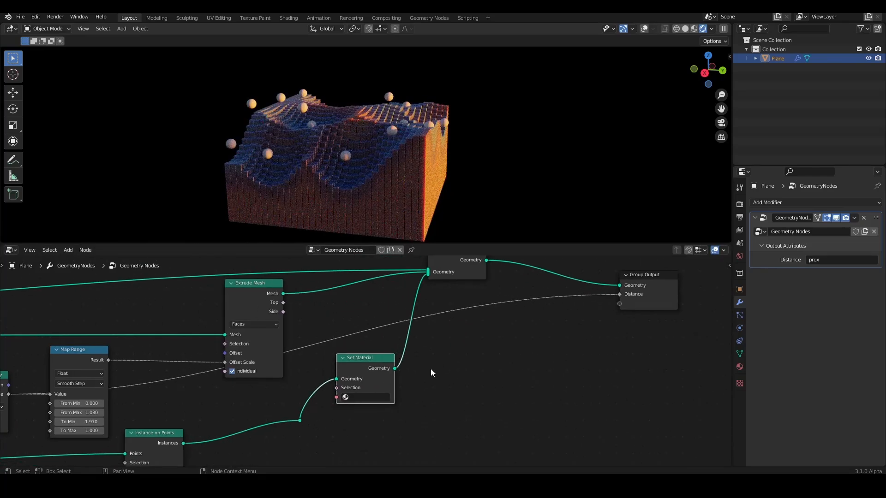
{"action": "left_click", "coordinate": [740, 367]}
{"action": "left_click", "coordinate": [879, 204]}
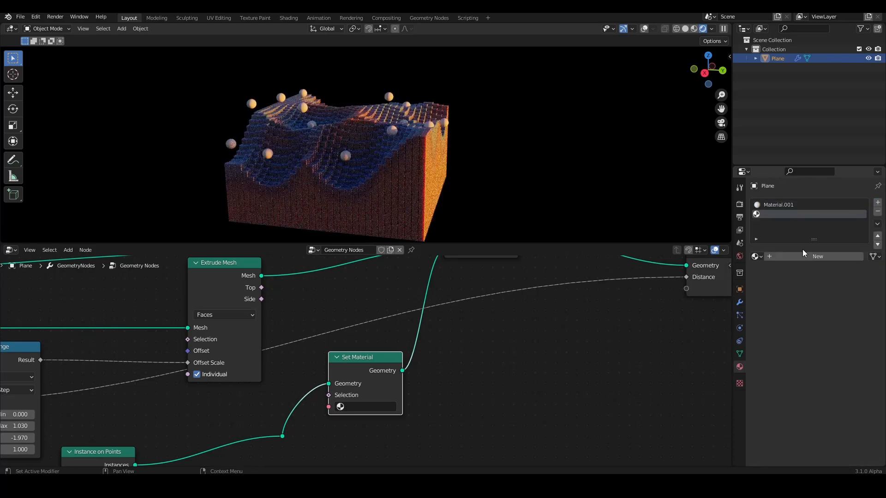
{"action": "left_click", "coordinate": [801, 256]}
{"action": "left_click", "coordinate": [802, 256]}
{"action": "type", "text": "glas"}
{"action": "key", "text": "Return"}
{"action": "left_click", "coordinate": [372, 407]}
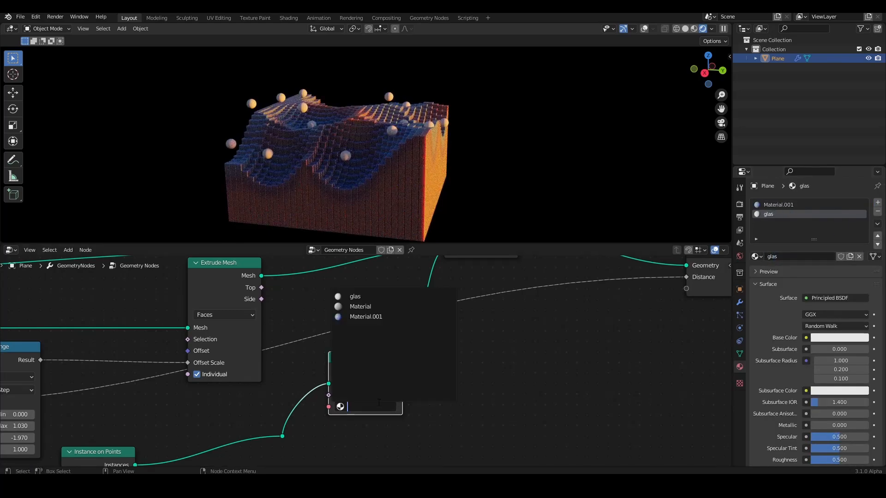
{"action": "left_click", "coordinate": [355, 296]}
Make the glas material clear by setting Transmission to 1 and Roughness to 0, checking it on a sphere up close.
{"action": "scroll", "coordinate": [416, 138], "scroll_direction": "up", "scroll_amount": 5}
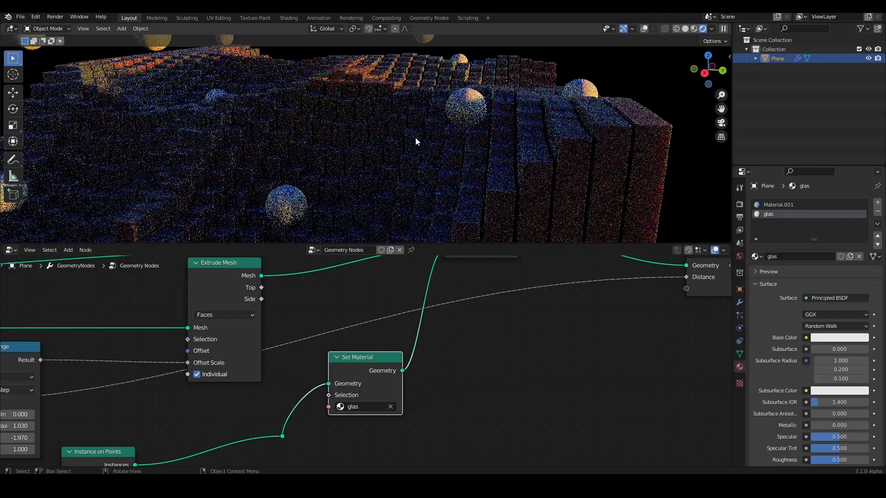
{"action": "scroll", "coordinate": [476, 100], "scroll_direction": "up", "scroll_amount": 6}
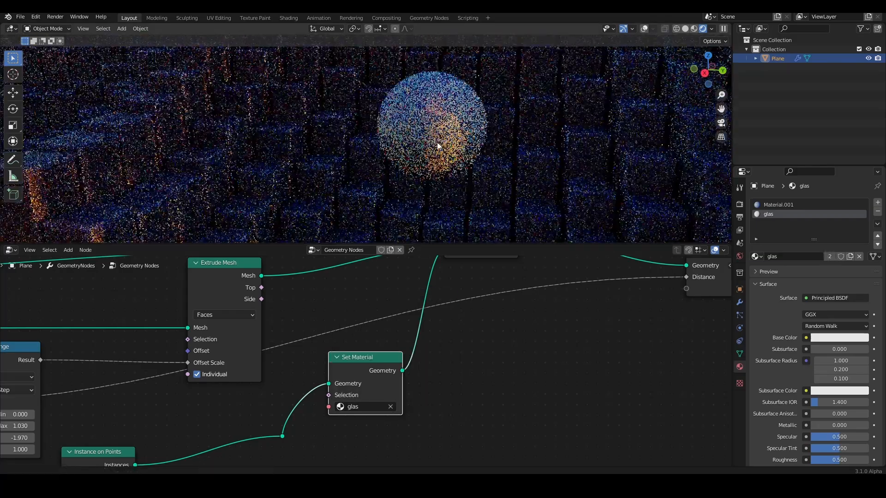
{"action": "scroll", "coordinate": [432, 143], "scroll_direction": "up", "scroll_amount": 3}
{"action": "scroll", "coordinate": [824, 323], "scroll_direction": "down", "scroll_amount": 8}
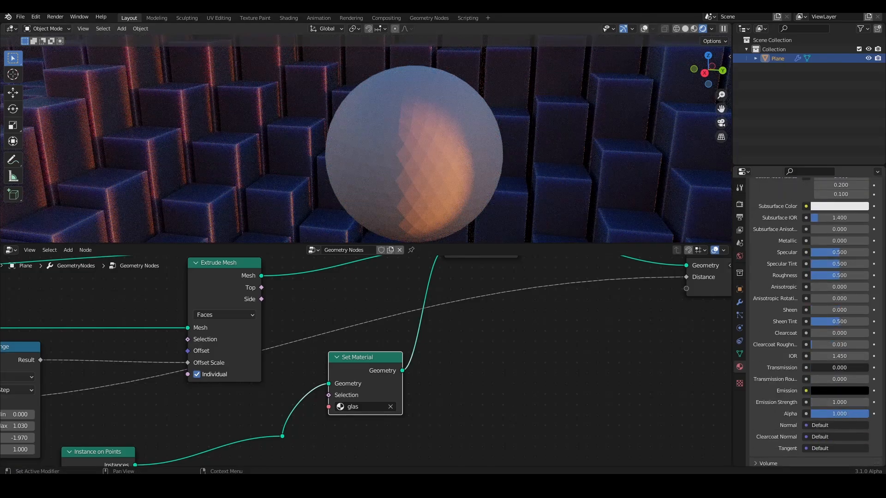
{"action": "left_click_drag", "start_coordinate": [815, 369], "coordinate": [880, 368]}
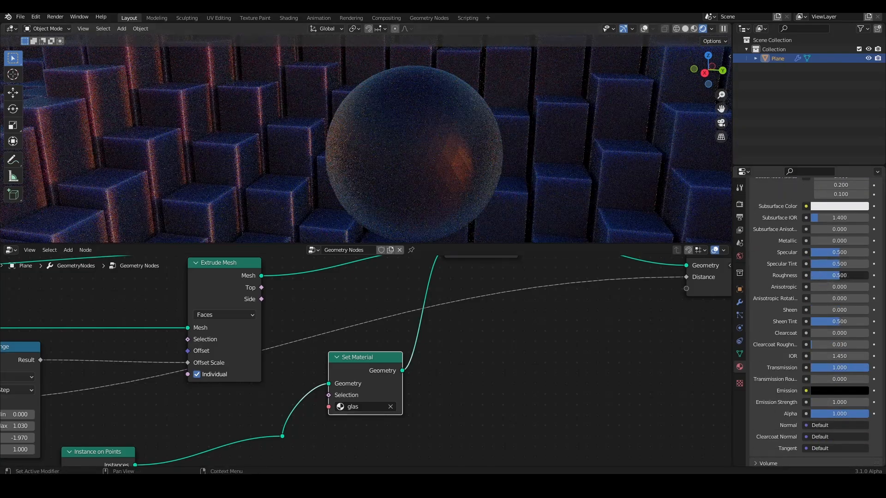
{"action": "left_click_drag", "start_coordinate": [840, 276], "coordinate": [812, 276]}
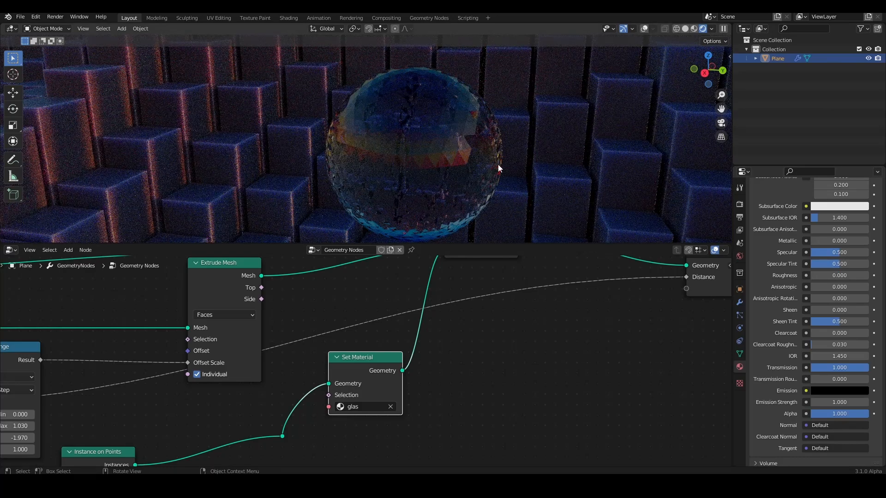
Insert a Set Shade Smooth node between Set Material and Join Geometry to smooth the spheres.
{"action": "scroll", "coordinate": [422, 368], "scroll_direction": "down", "scroll_amount": 2}
{"action": "key", "text": "shift+a"}
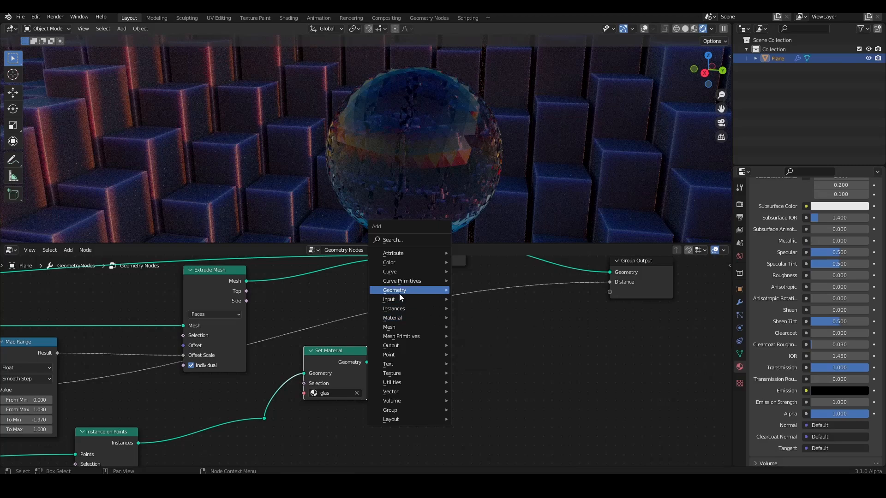
{"action": "mouse_move", "coordinate": [401, 327]}
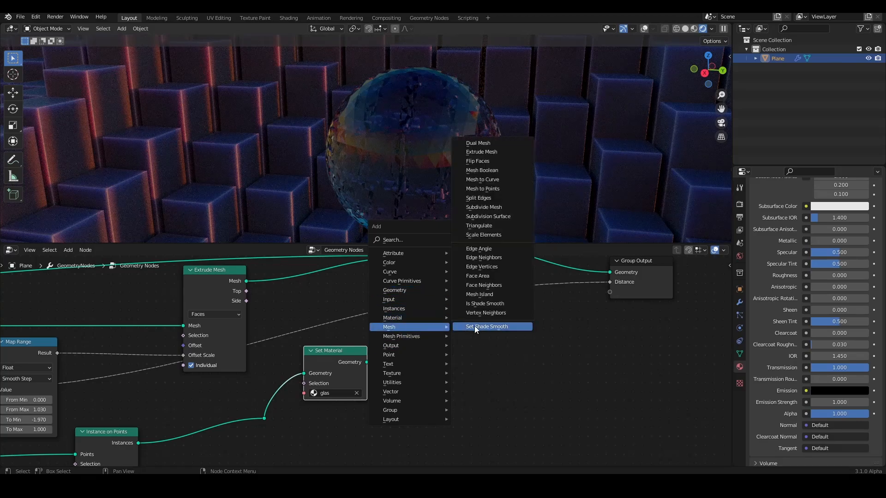
{"action": "left_click", "coordinate": [482, 327]}
{"action": "left_click", "coordinate": [402, 322]}
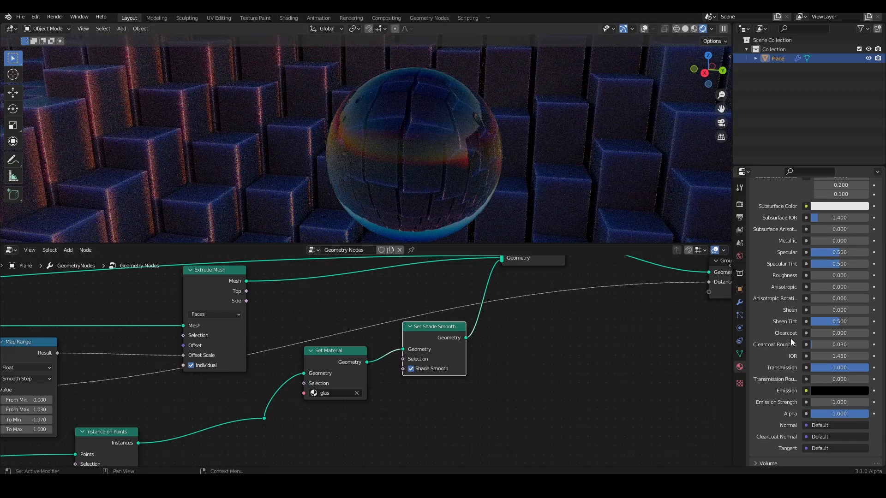
Lower the glas material's IOR to 1.110 and check the spheres across the block field.
{"action": "left_click_drag", "start_coordinate": [827, 351], "coordinate": [786, 351]}
{"action": "scroll", "coordinate": [537, 174], "scroll_direction": "down", "scroll_amount": 8}
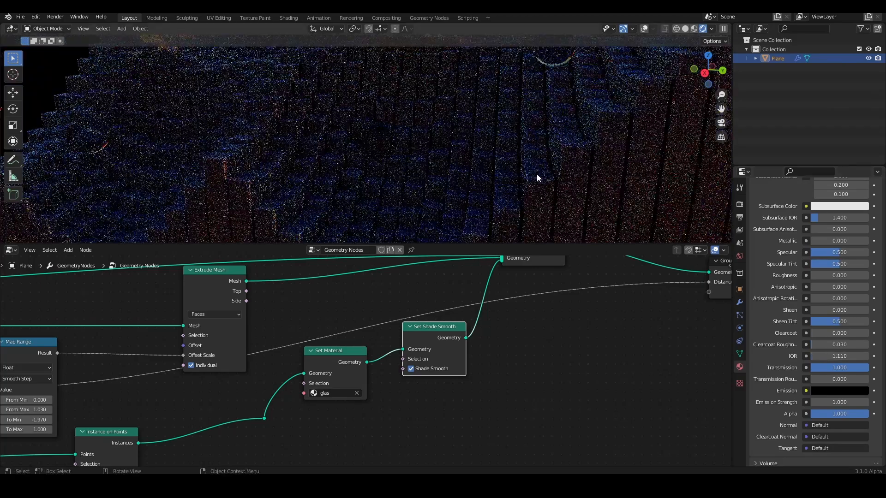
{"action": "scroll", "coordinate": [536, 175], "scroll_direction": "down", "scroll_amount": 5}
{"action": "middle_click_drag", "start_coordinate": [535, 153], "coordinate": [398, 187]}
{"action": "scroll", "coordinate": [470, 180], "scroll_direction": "up", "scroll_amount": 3}
{"action": "scroll", "coordinate": [398, 182], "scroll_direction": "down", "scroll_amount": 2}
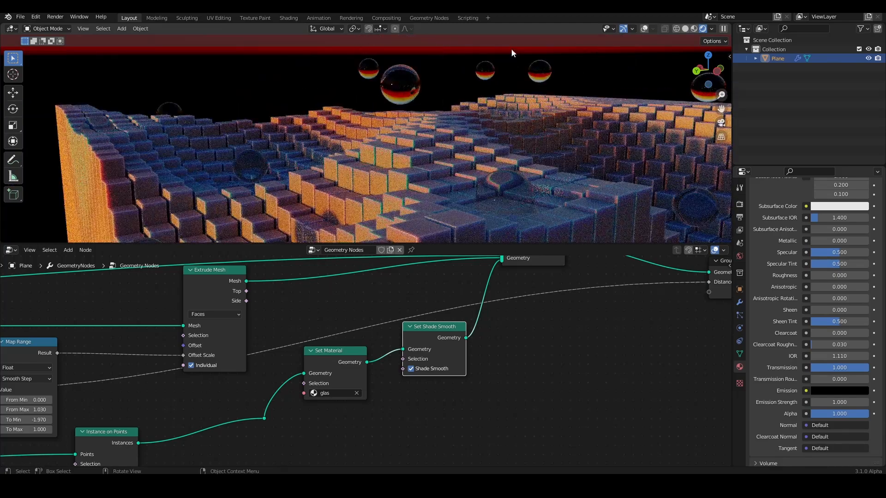
Add a mesh cube and scale it up until it encloses the blocks and spheres, with viewport overlays switched off at the end.
{"action": "left_click", "coordinate": [646, 28]}
{"action": "key", "text": "shift+a"}
{"action": "mouse_move", "coordinate": [394, 109]}
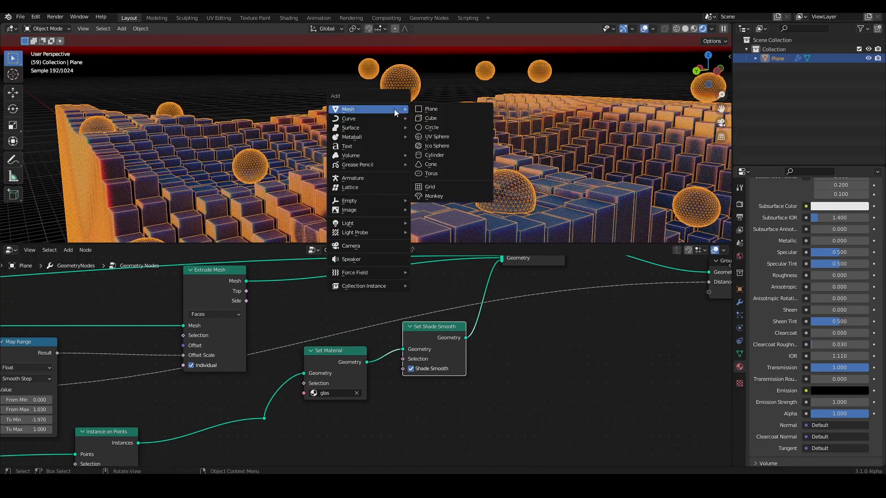
{"action": "left_click", "coordinate": [438, 118]}
{"action": "key", "text": "s"}
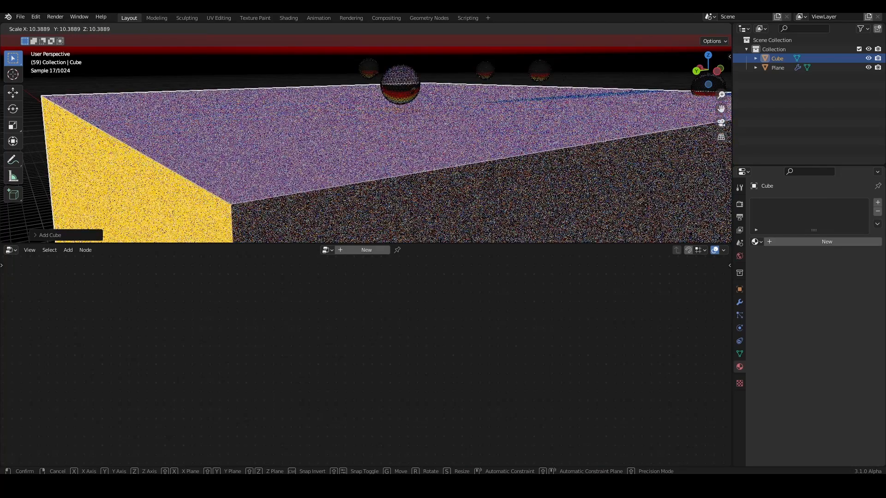
{"action": "left_click", "coordinate": [325, 173]}
{"action": "scroll", "coordinate": [345, 185], "scroll_direction": "down", "scroll_amount": 5}
{"action": "scroll", "coordinate": [346, 187], "scroll_direction": "up", "scroll_amount": 1}
{"action": "scroll", "coordinate": [510, 222], "scroll_direction": "up", "scroll_amount": 6}
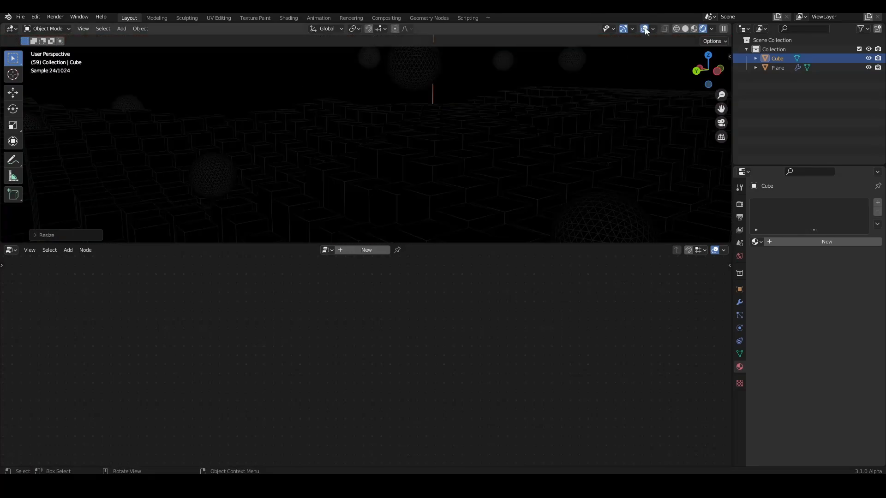
{"action": "left_click", "coordinate": [645, 30]}
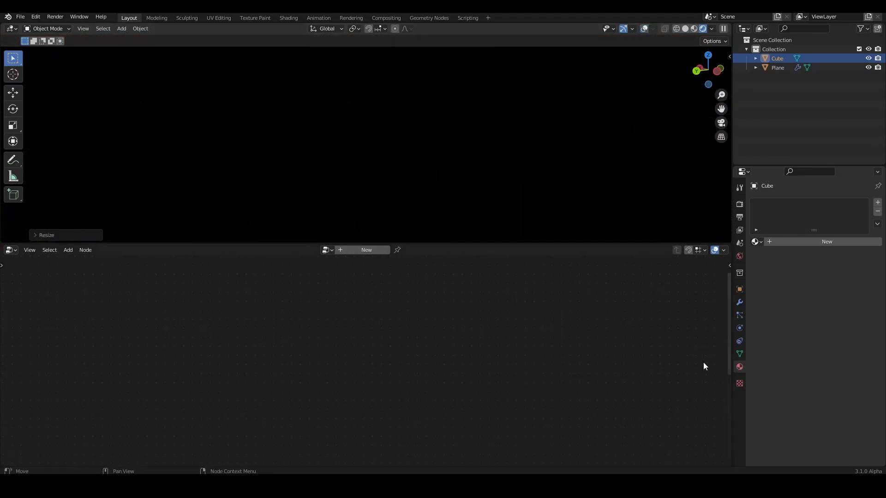
Give the cube a new material with its surface shader removed and Principled Volume as its volume shader.
{"action": "left_click", "coordinate": [827, 242]}
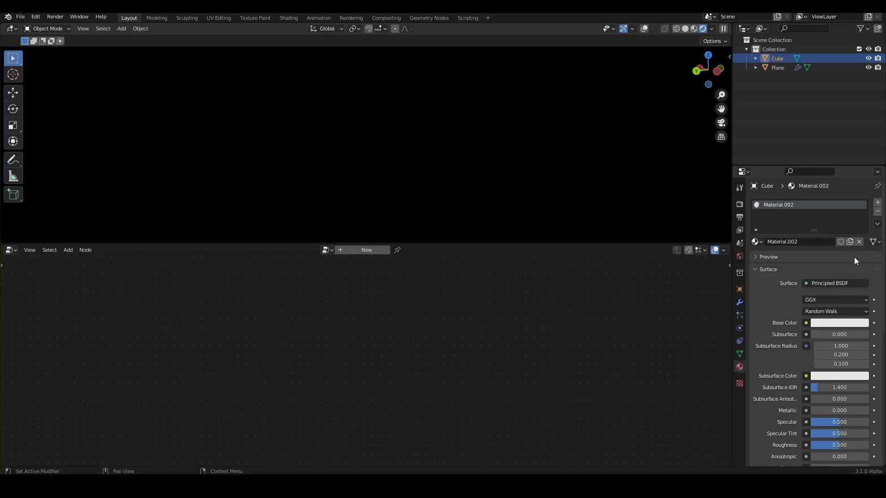
{"action": "left_click", "coordinate": [815, 283]}
{"action": "left_click", "coordinate": [840, 60]}
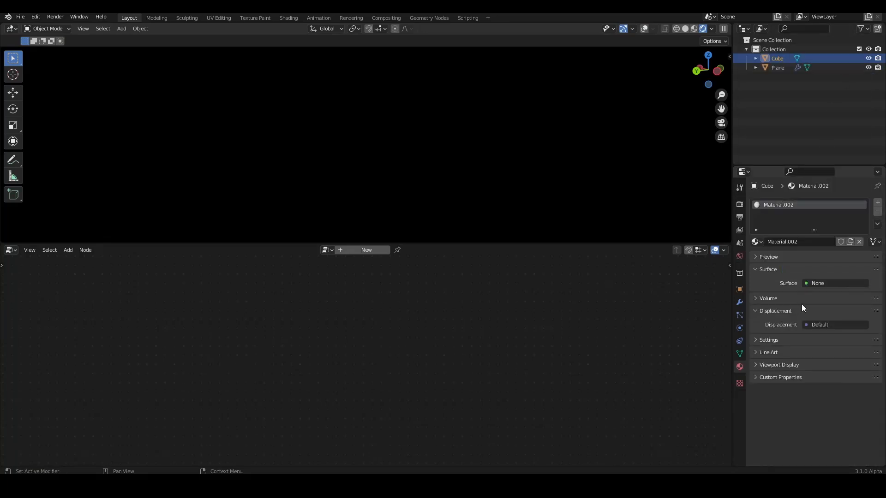
{"action": "left_click", "coordinate": [761, 299]}
{"action": "left_click", "coordinate": [825, 311]}
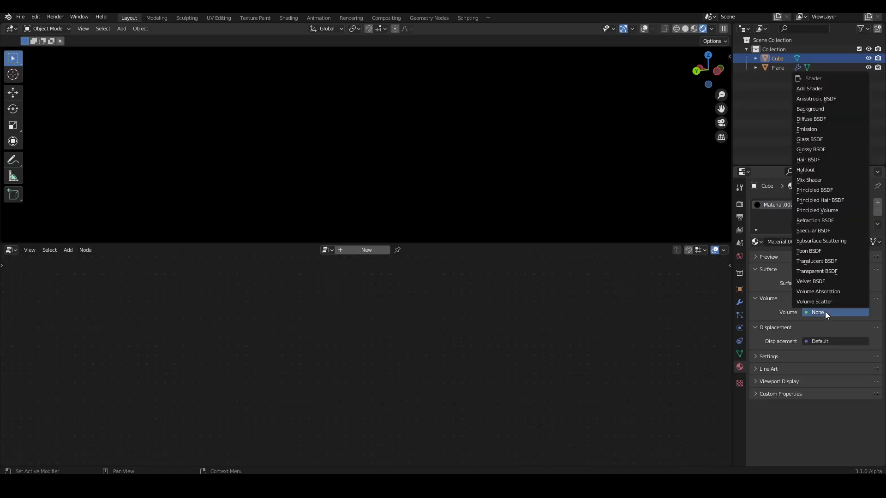
{"action": "left_click", "coordinate": [830, 211]}
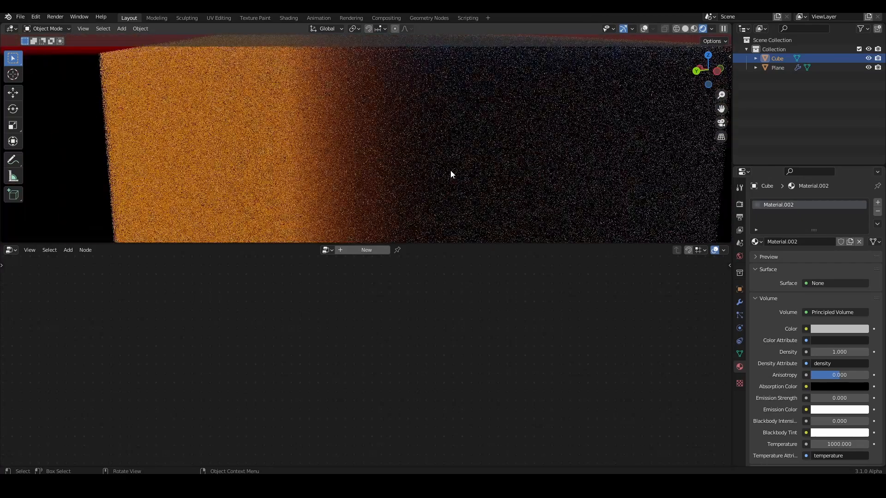
{"action": "scroll", "coordinate": [451, 171], "scroll_direction": "down", "scroll_amount": 4}
{"action": "middle_click_drag", "start_coordinate": [451, 172], "coordinate": [455, 186]}
{"action": "scroll", "coordinate": [455, 186], "scroll_direction": "up", "scroll_amount": 4}
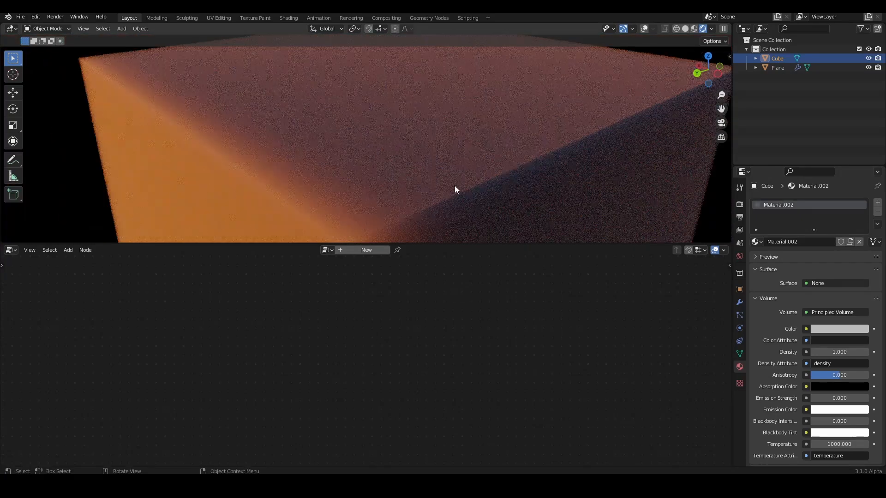
Set the cube's volume density to 0.1 and check the haze around the blocks.
{"action": "scroll", "coordinate": [442, 167], "scroll_direction": "up", "scroll_amount": 6}
{"action": "mouse_move", "coordinate": [451, 176]}
{"action": "middle_mouse_down"}
{"action": "mouse_move", "coordinate": [455, 198]}
{"action": "mouse_move", "coordinate": [449, 188]}
{"action": "mouse_move", "coordinate": [460, 191]}
{"action": "middle_mouse_up"}
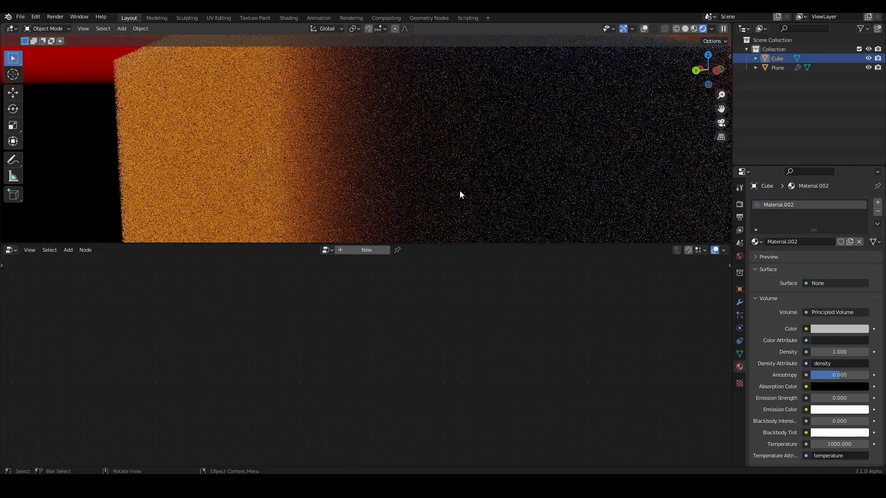
{"action": "scroll", "coordinate": [460, 190], "scroll_direction": "up", "scroll_amount": 1}
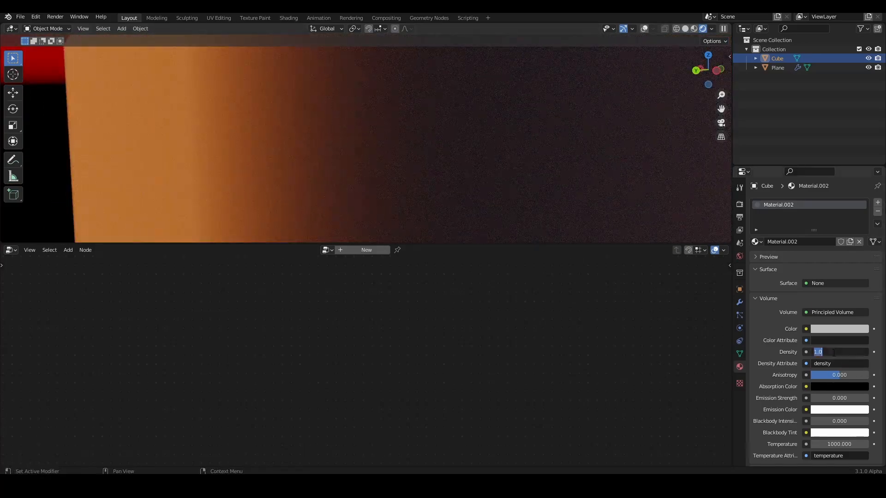
{"action": "left_click", "coordinate": [834, 353]}
{"action": "type", "text": ".1"}
{"action": "key", "text": "Return"}
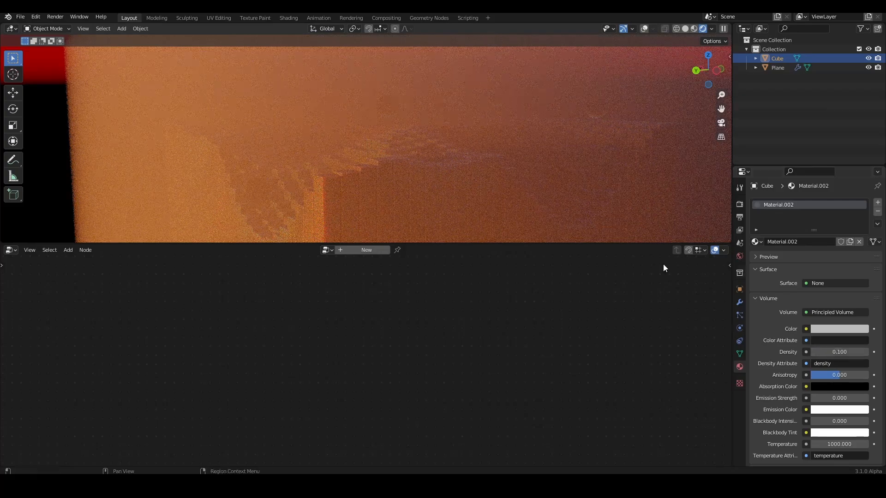
{"action": "scroll", "coordinate": [544, 234], "scroll_direction": "up", "scroll_amount": 3}
{"action": "scroll", "coordinate": [537, 198], "scroll_direction": "down", "scroll_amount": 1}
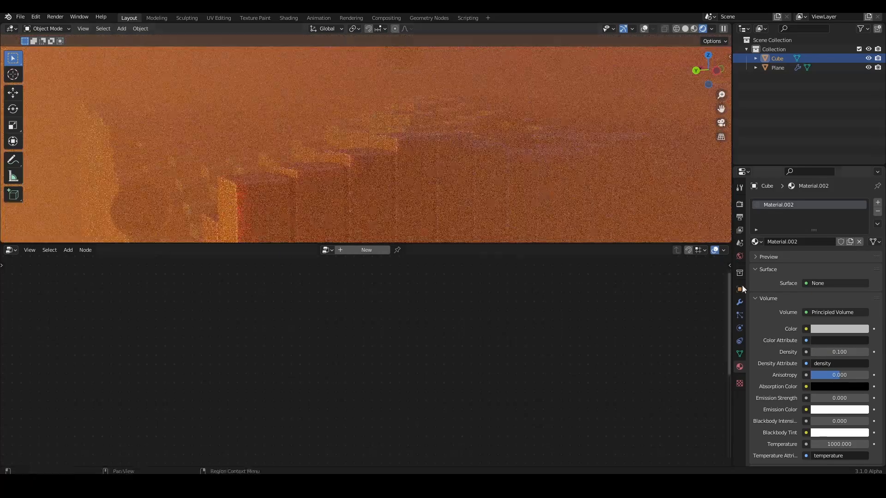
Make the cube's volume colour white, with anisotropy -0.965 and density 0.05.
{"action": "left_click", "coordinate": [829, 328]}
{"action": "left_click", "coordinate": [862, 213]}
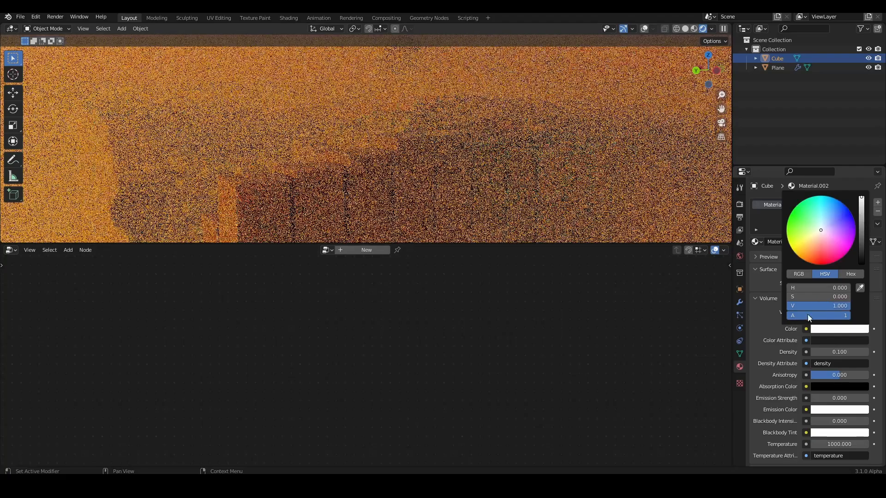
{"action": "left_click_drag", "start_coordinate": [838, 377], "coordinate": [810, 377]}
{"action": "mouse_move", "coordinate": [284, 151]}
{"action": "middle_mouse_down"}
{"action": "mouse_move", "coordinate": [299, 151]}
{"action": "mouse_move", "coordinate": [286, 147]}
{"action": "middle_mouse_up"}
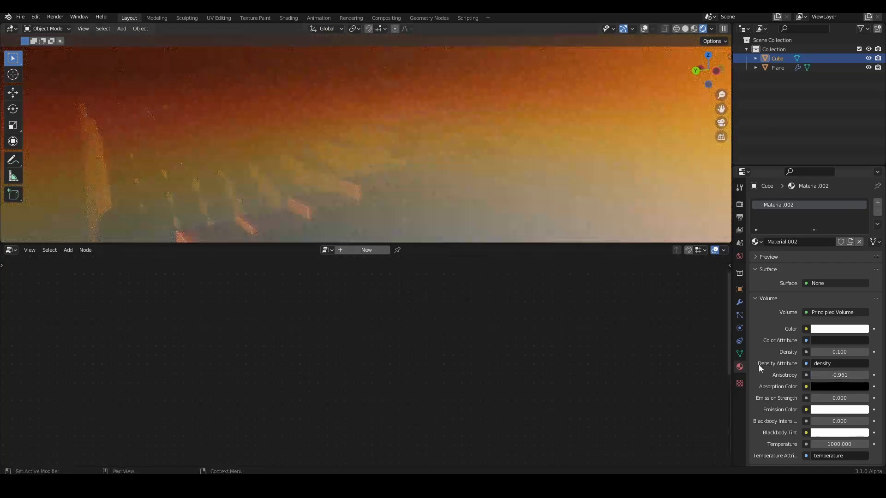
{"action": "left_click_drag", "start_coordinate": [831, 375], "coordinate": [829, 376]}
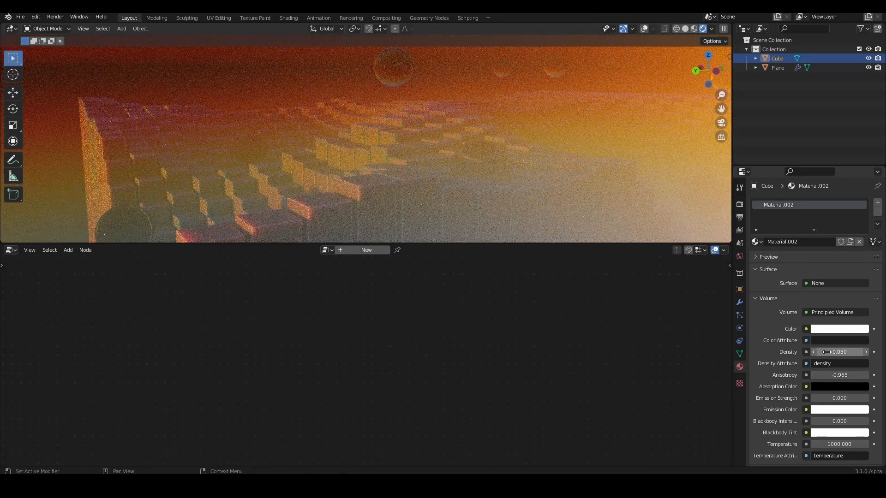
{"action": "middle_click_drag", "start_coordinate": [500, 190], "coordinate": [377, 190]}
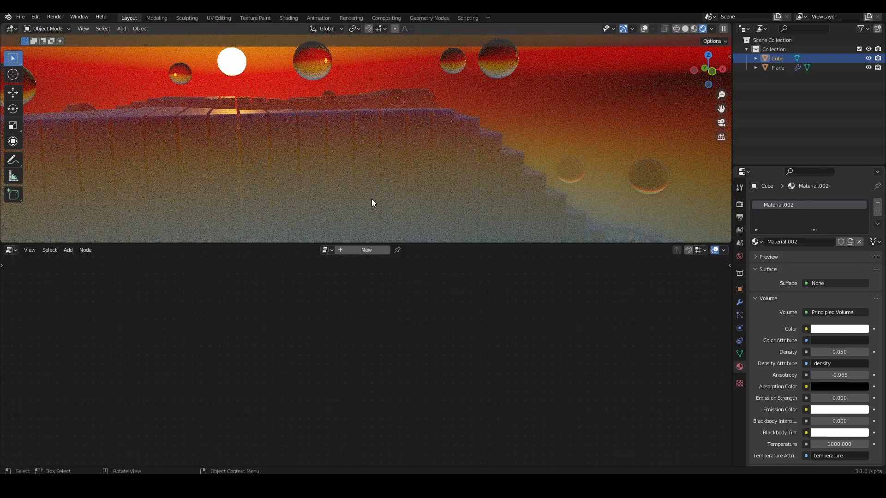
Thin the cube's volume density to 0.02 and then 0.013, framing the blocks and spheres against the red sky.
{"action": "middle_click_drag", "start_coordinate": [304, 172], "coordinate": [357, 174]}
{"action": "left_click", "coordinate": [838, 352]}
{"action": "key", "text": "BackSpace"}
{"action": "type", "text": "2"}
{"action": "key", "text": "Return"}
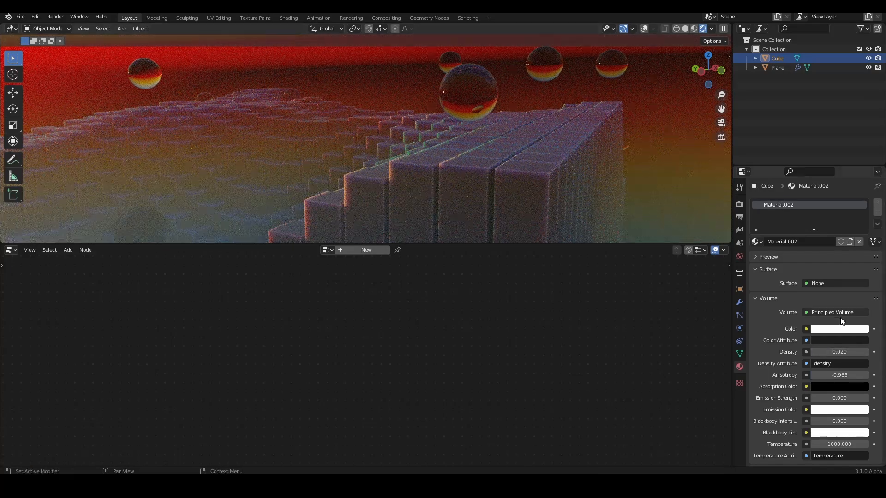
{"action": "left_click", "coordinate": [844, 351]}
{"action": "type", "text": "3"}
{"action": "key", "text": "Return"}
{"action": "middle_click_drag", "start_coordinate": [500, 168], "coordinate": [412, 156]}
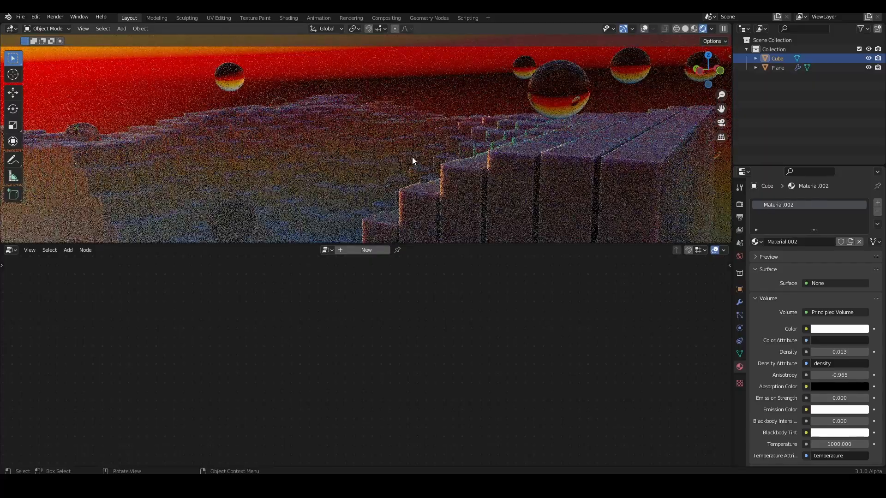
Add a camera to the scene.
{"action": "key", "text": "shift+a"}
{"action": "left_click", "coordinate": [316, 227]}
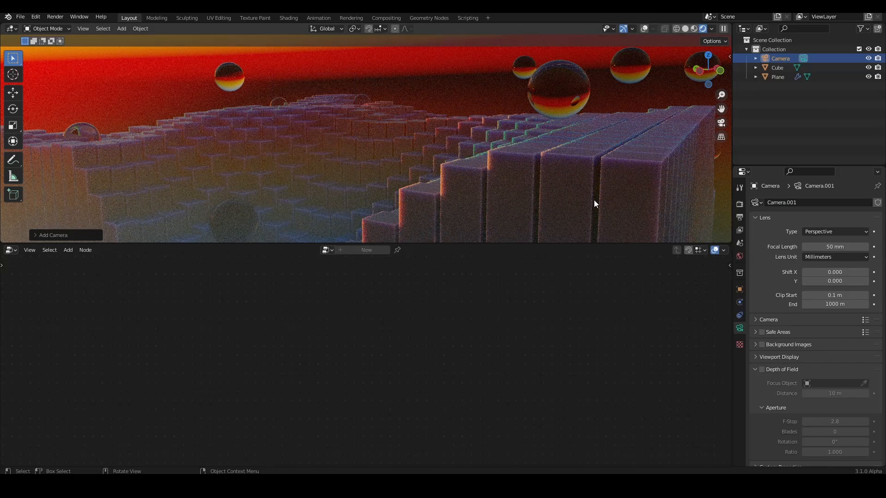
Darken the cube's volume colour to value 0.267 and raise its anisotropy to -0.855.
{"action": "left_click", "coordinate": [777, 68]}
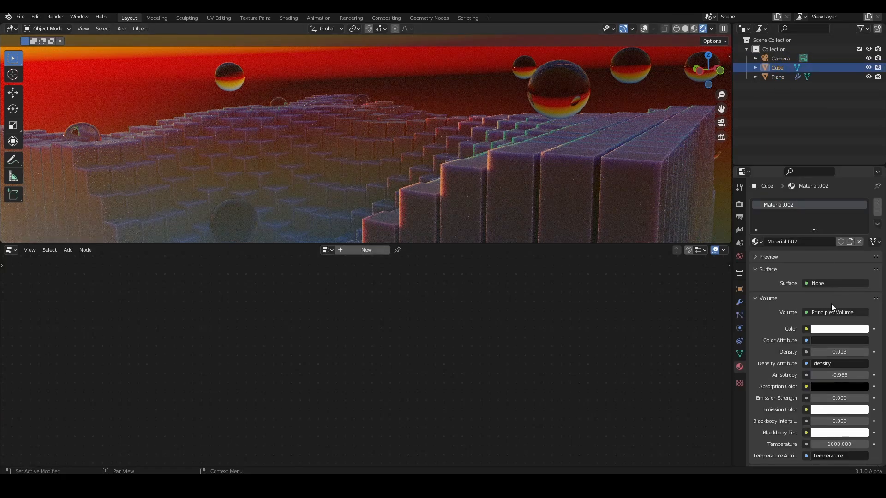
{"action": "left_click", "coordinate": [843, 330]}
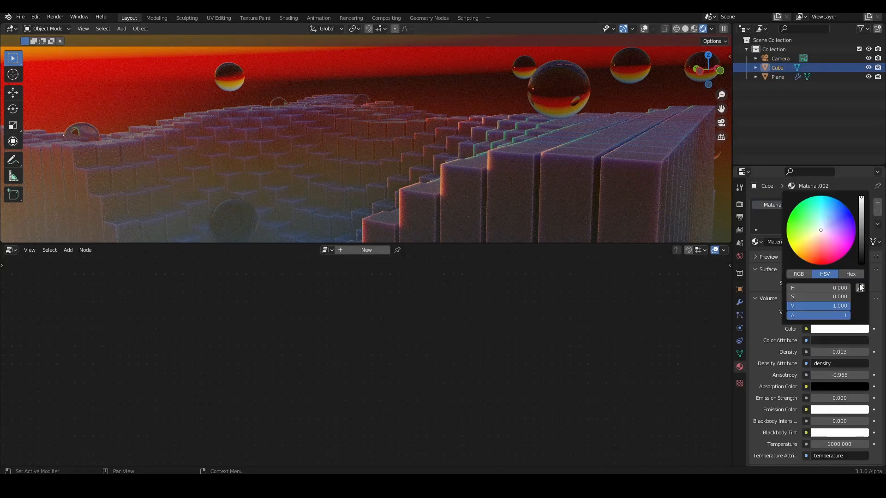
{"action": "left_click_drag", "start_coordinate": [862, 198], "coordinate": [861, 227]}
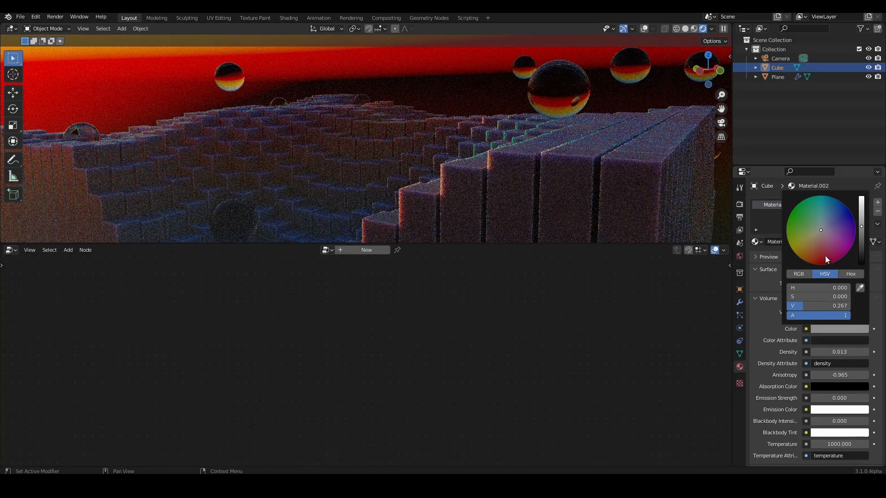
{"action": "left_click_drag", "start_coordinate": [840, 375], "coordinate": [843, 375]}
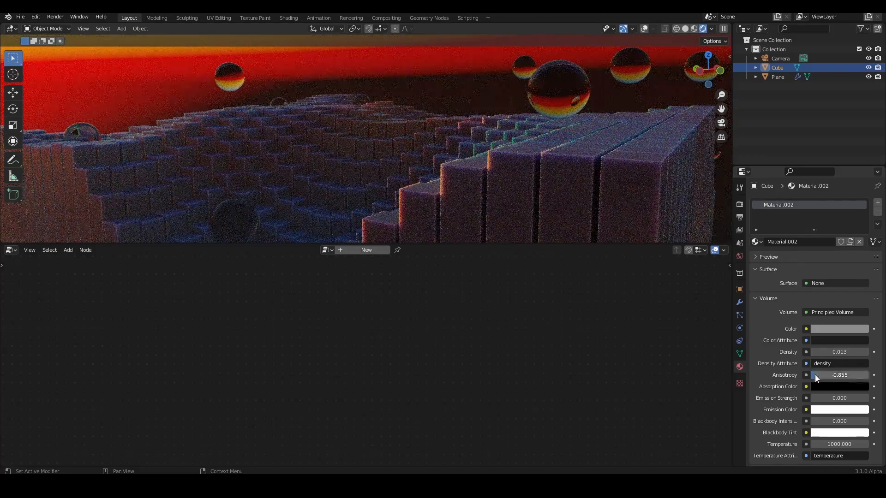
Set the cube's volume density to 0.015 and brighten its volume colour to value 0.736.
{"action": "left_click", "coordinate": [838, 352]}
{"action": "key", "text": "BackSpace"}
{"action": "type", "text": "5"}
{"action": "key", "text": "Return"}
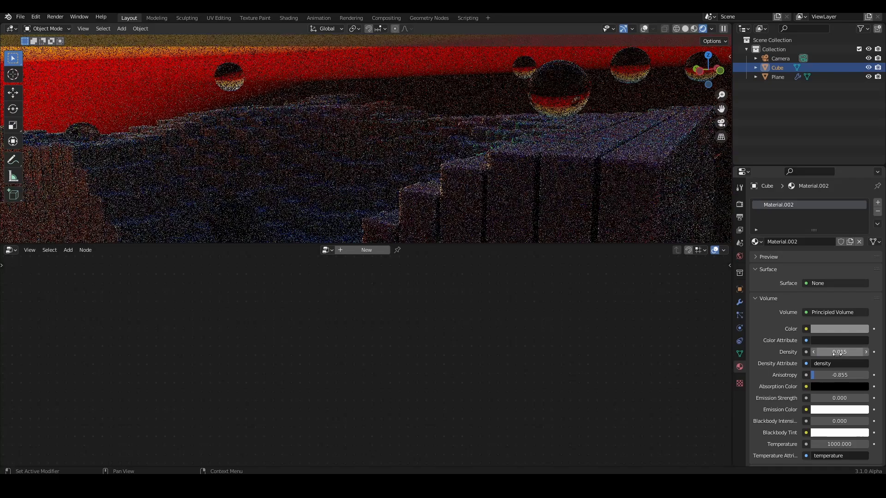
{"action": "left_click", "coordinate": [837, 329]}
{"action": "left_click_drag", "start_coordinate": [862, 229], "coordinate": [861, 205]}
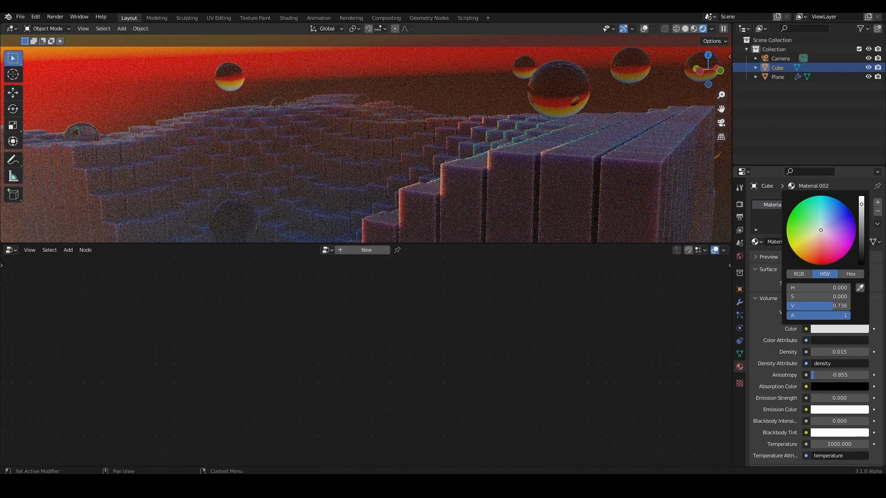
Align the camera to the current view and select it with the viewport overlays shown.
{"action": "key", "text": "shift+a"}
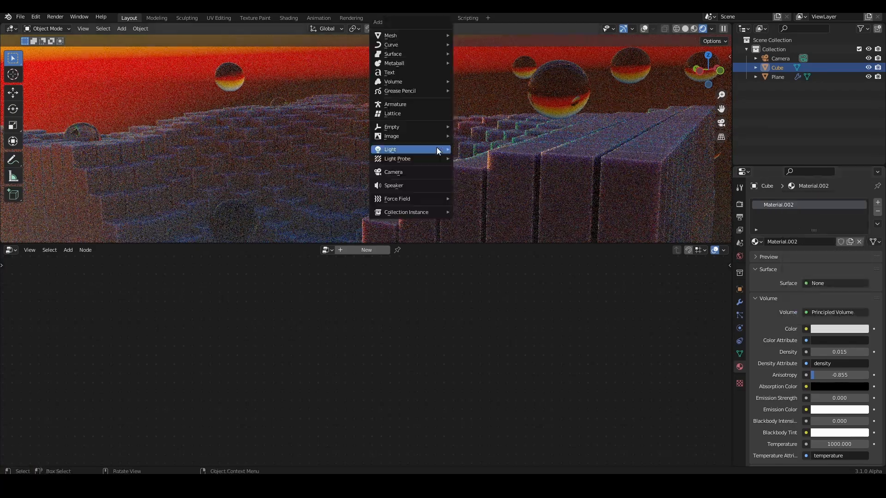
{"action": "key", "text": "ctrl+alt+KP_0"}
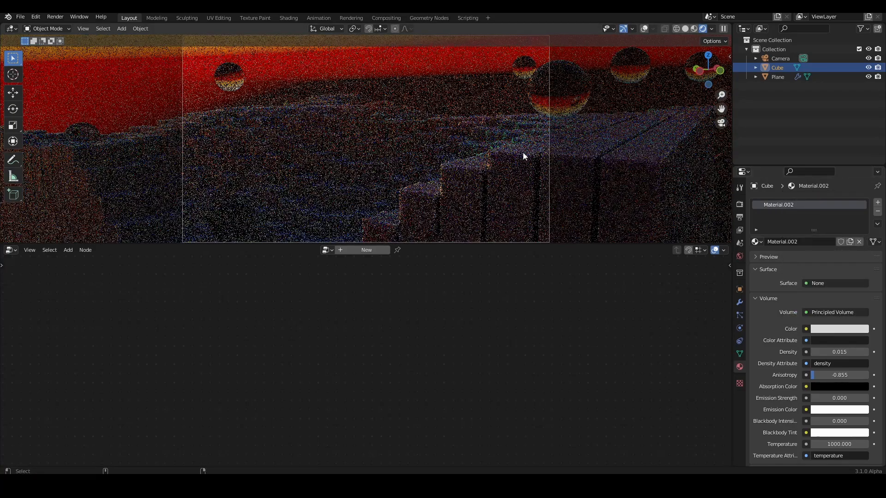
{"action": "left_click", "coordinate": [644, 28]}
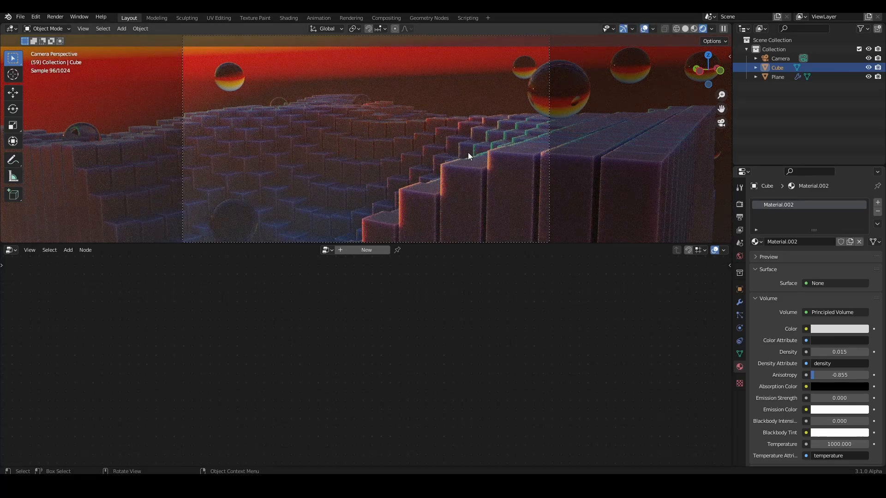
{"action": "scroll", "coordinate": [475, 70], "scroll_direction": "down", "scroll_amount": 2}
{"action": "left_click", "coordinate": [482, 54]}
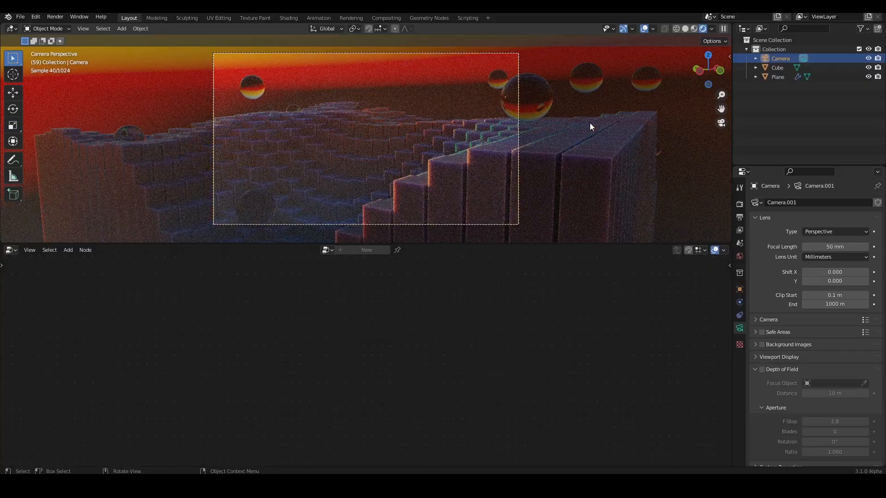
{"action": "scroll", "coordinate": [590, 127], "scroll_direction": "up", "scroll_amount": 2}
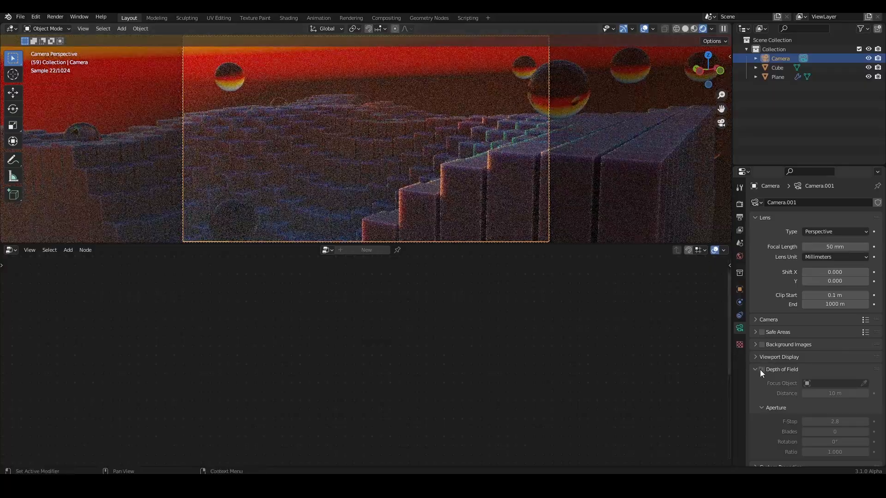
Enable depth of field on the camera and inspect the stepped foreground blocks up close.
{"action": "left_click", "coordinate": [762, 369]}
{"action": "scroll", "coordinate": [464, 189], "scroll_direction": "up", "scroll_amount": 3}
{"action": "middle_click_drag", "start_coordinate": [506, 184], "coordinate": [333, 143], "text": "shift"}
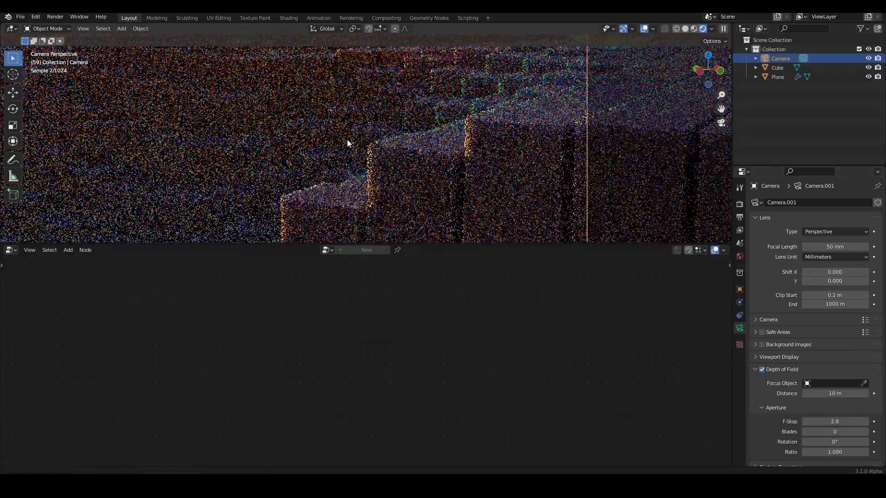
{"action": "scroll", "coordinate": [346, 145], "scroll_direction": "up", "scroll_amount": 5}
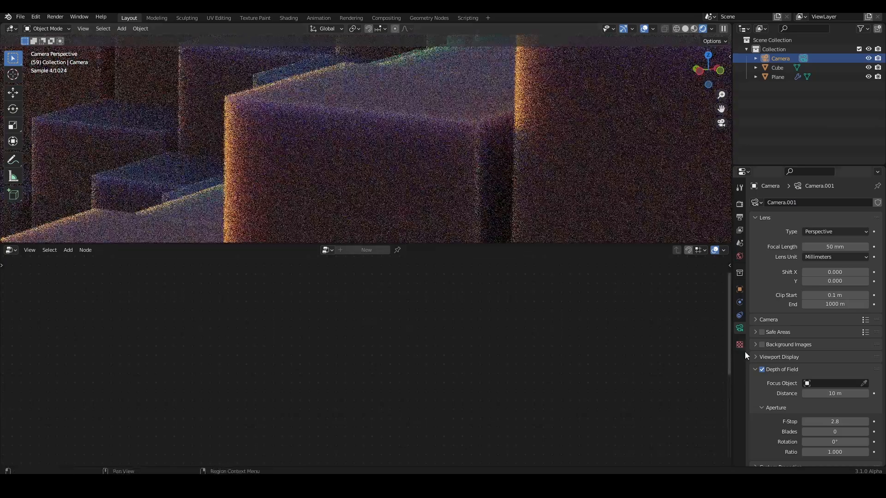
Set the camera's F-Stop to 0.1 and its focus distance to 6.6 m.
{"action": "left_click", "coordinate": [823, 421]}
{"action": "type", "text": ".1"}
{"action": "key", "text": "Return"}
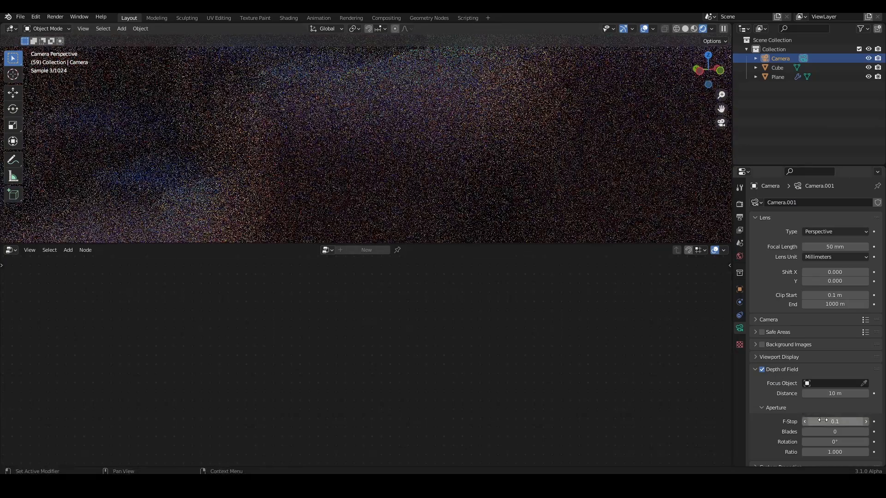
{"action": "mouse_move", "coordinate": [826, 394]}
{"action": "left_mouse_down"}
{"action": "mouse_move", "coordinate": [854, 394]}
{"action": "mouse_move", "coordinate": [815, 395]}
{"action": "left_mouse_up"}
{"action": "scroll", "coordinate": [469, 182], "scroll_direction": "down", "scroll_amount": 5}
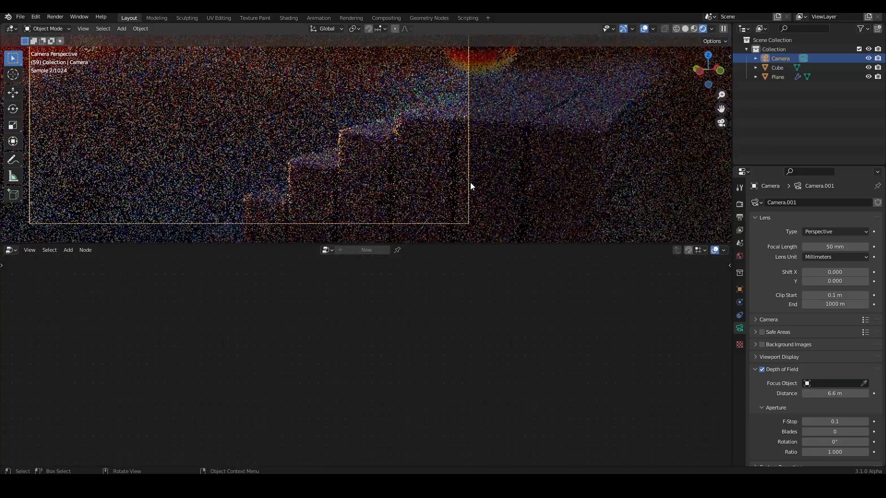
{"action": "scroll", "coordinate": [469, 185], "scroll_direction": "down", "scroll_amount": 4}
{"action": "middle_click_drag", "start_coordinate": [408, 177], "coordinate": [434, 183], "text": "shift"}
{"action": "scroll", "coordinate": [432, 183], "scroll_direction": "up", "scroll_amount": 2}
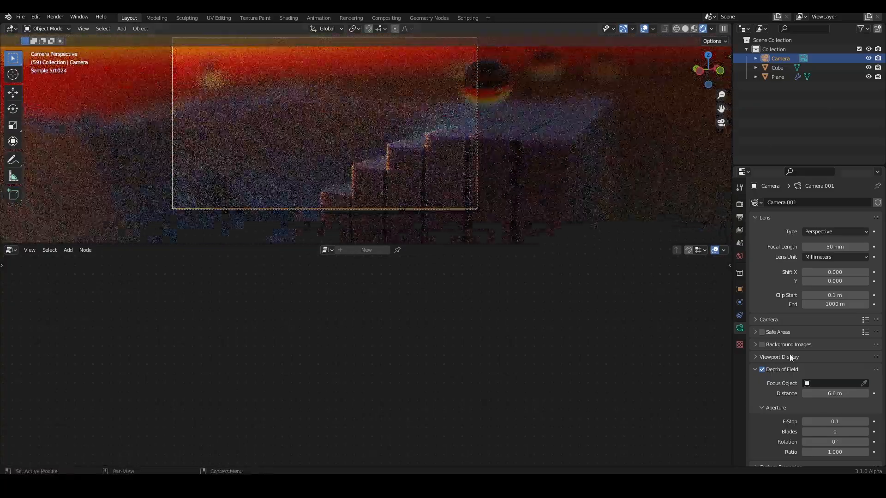
Test a camera F-Stop of 0.5 and settle on 0.8.
{"action": "left_click", "coordinate": [851, 420]}
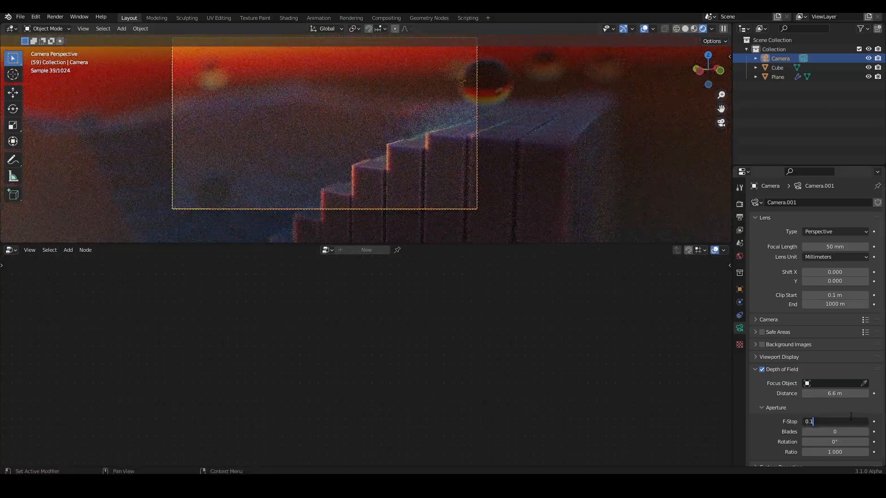
{"action": "key", "text": "BackSpace"}
{"action": "type", "text": "5"}
{"action": "key", "text": "Return"}
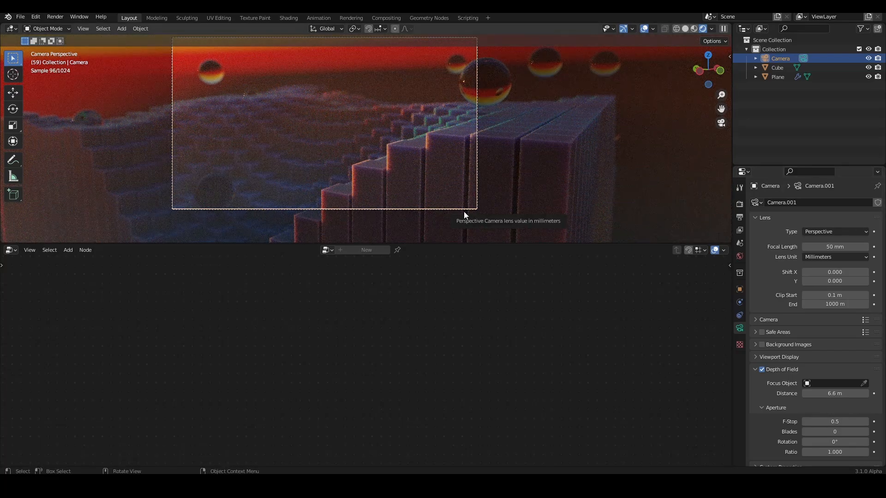
{"action": "left_click", "coordinate": [850, 422]}
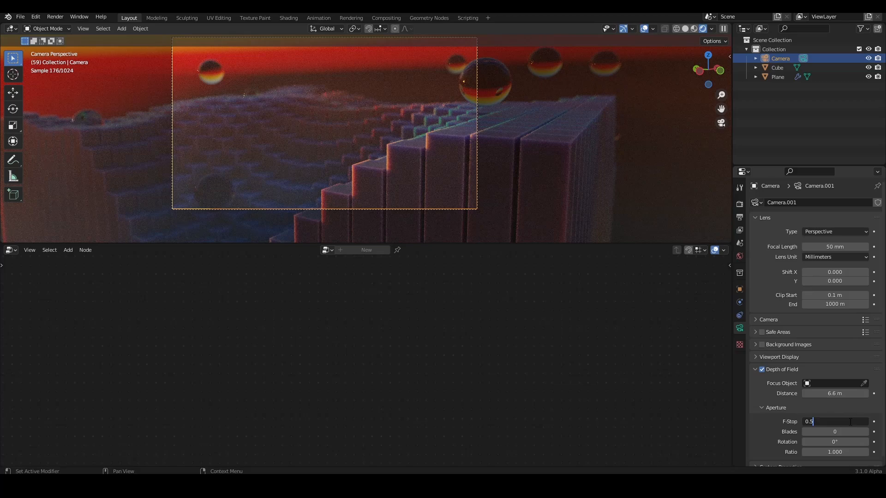
{"action": "type", "text": ".8"}
{"action": "key", "text": "Return"}
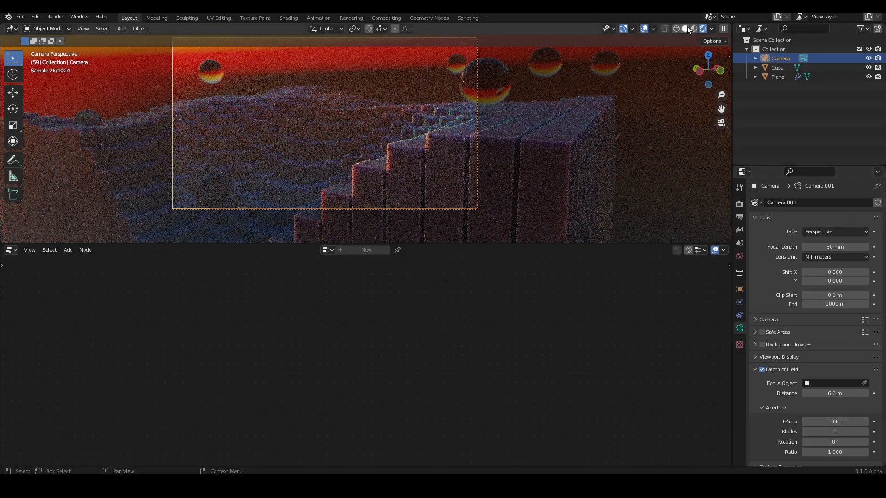
Switch the viewport to solid shading and set Cycles to 200 max render samples with render denoising off.
{"action": "left_click", "coordinate": [685, 28]}
{"action": "left_click", "coordinate": [740, 204]}
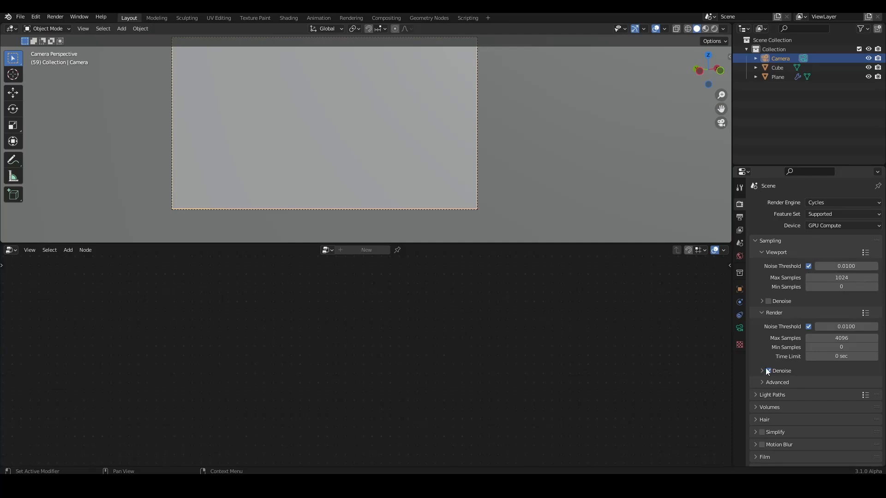
{"action": "left_click", "coordinate": [838, 339]}
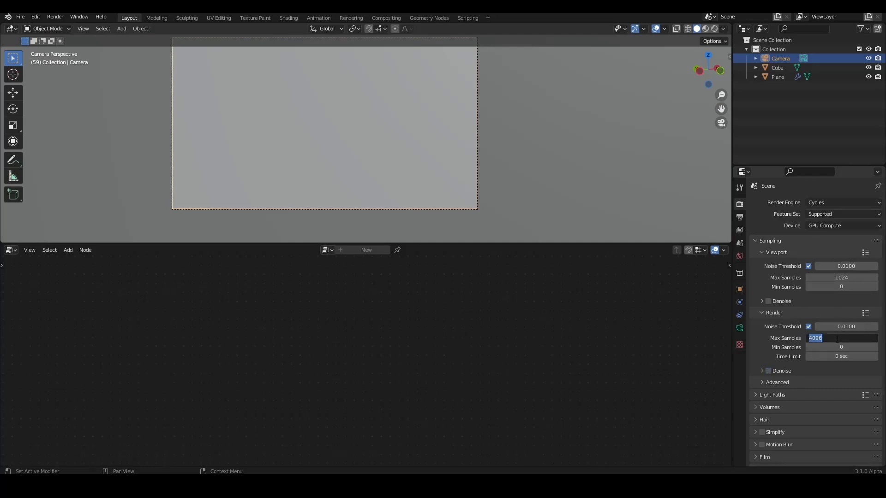
{"action": "type", "text": "200"}
{"action": "key", "text": "Return"}
{"action": "scroll", "coordinate": [791, 342], "scroll_direction": "down", "scroll_amount": 3}
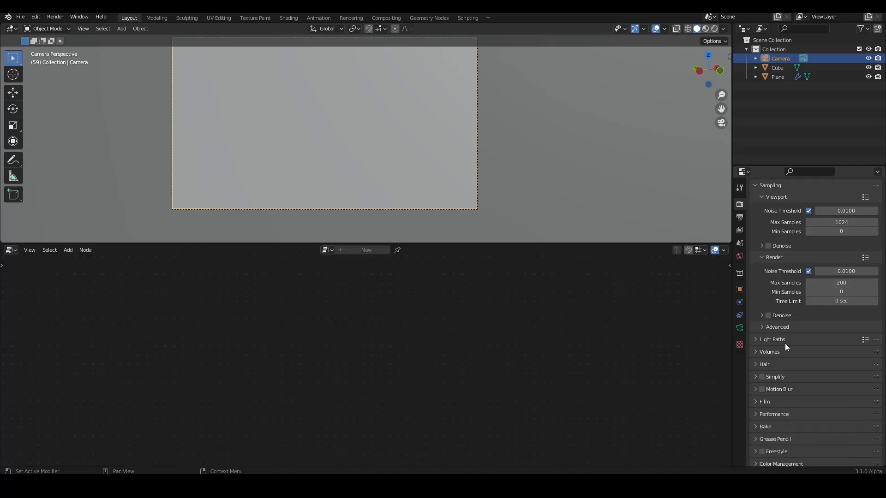
Limit the total light bounces to 4 and disable reflective and refractive caustics.
{"action": "left_click", "coordinate": [755, 336]}
{"action": "left_click", "coordinate": [823, 362]}
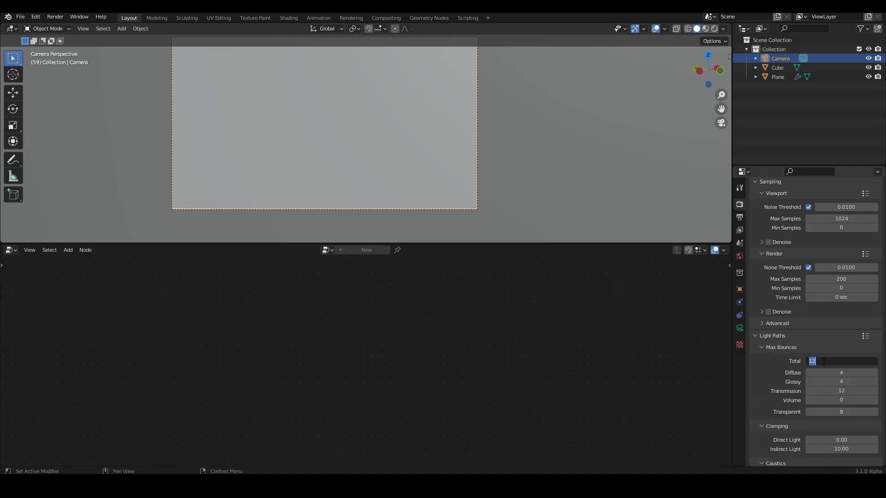
{"action": "type", "text": "4"}
{"action": "key", "text": "Return"}
{"action": "scroll", "coordinate": [824, 361], "scroll_direction": "down", "scroll_amount": 5}
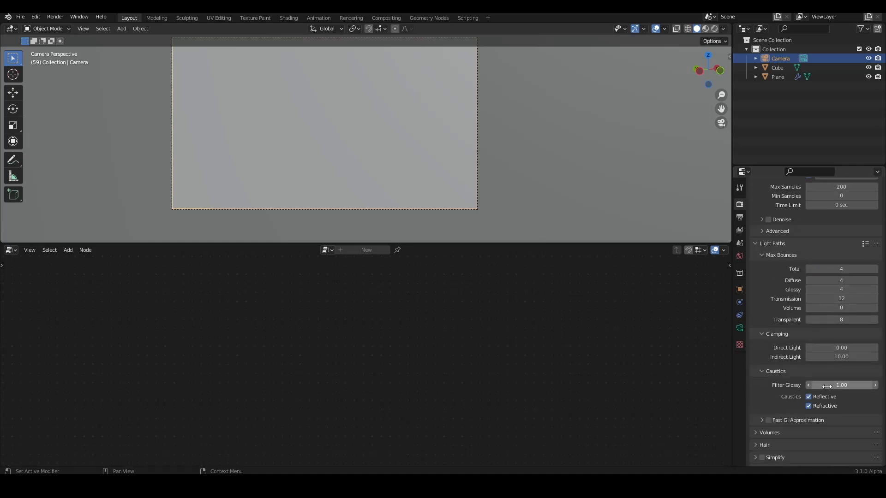
{"action": "left_click", "coordinate": [808, 406]}
{"action": "scroll", "coordinate": [810, 404], "scroll_direction": "down", "scroll_amount": 5}
Enable Fast GI Approximation with its viewport and render bounces raised by one, and adjust the Performance settings.
{"action": "left_click", "coordinate": [769, 336]}
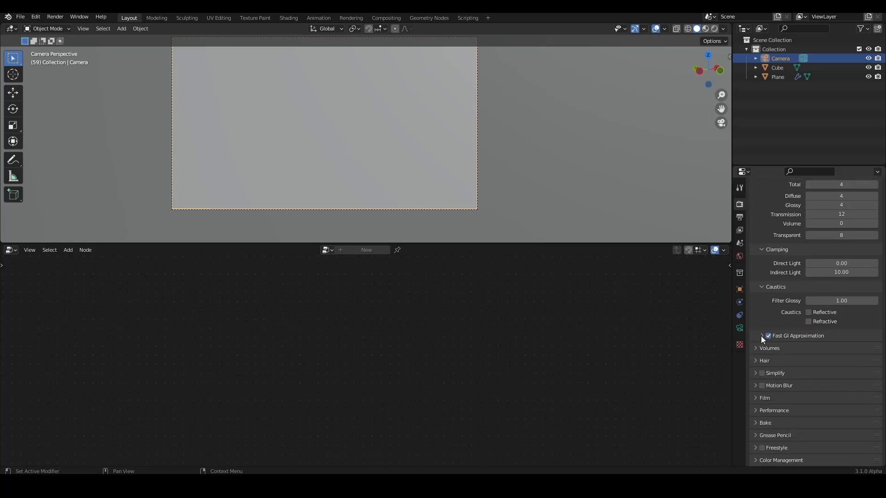
{"action": "left_click", "coordinate": [761, 336]}
{"action": "left_click", "coordinate": [874, 382]}
{"action": "left_click", "coordinate": [873, 392]}
{"action": "scroll", "coordinate": [757, 381], "scroll_direction": "down", "scroll_amount": 3}
{"action": "left_click", "coordinate": [777, 410]}
{"action": "scroll", "coordinate": [755, 406], "scroll_direction": "down", "scroll_amount": 6}
{"action": "scroll", "coordinate": [825, 420], "scroll_direction": "down", "scroll_amount": 2}
{"action": "left_click", "coordinate": [814, 416]}
{"action": "middle_click_drag", "start_coordinate": [777, 200], "coordinate": [797, 449]}
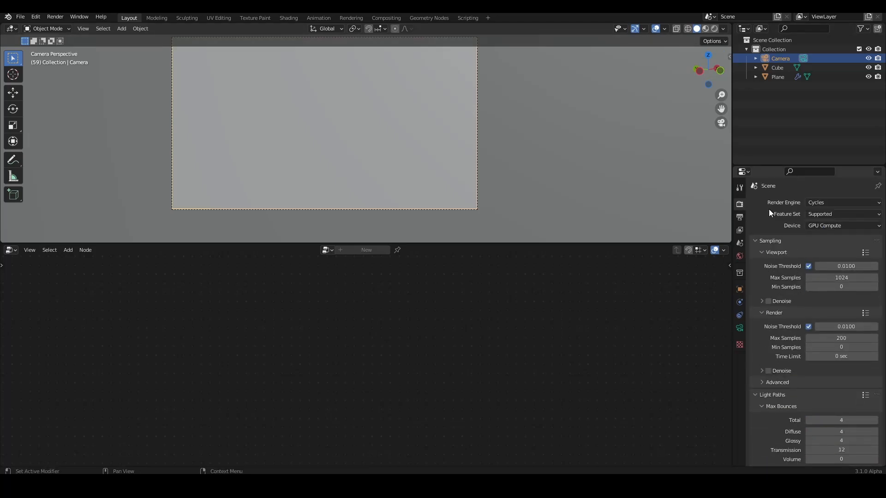
Render the current frame at 200 samples, look over the image and close the render view.
{"action": "key", "text": "F12"}
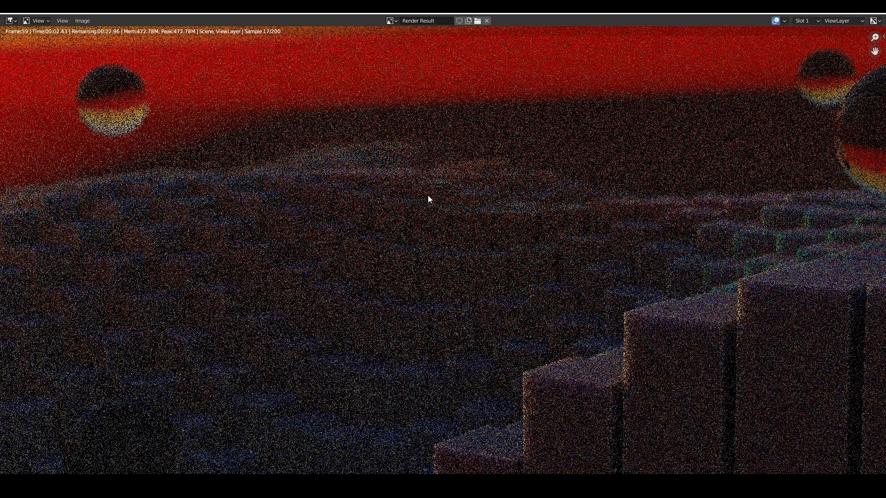
{"action": "scroll", "coordinate": [32, 356], "scroll_direction": "down", "scroll_amount": 1}
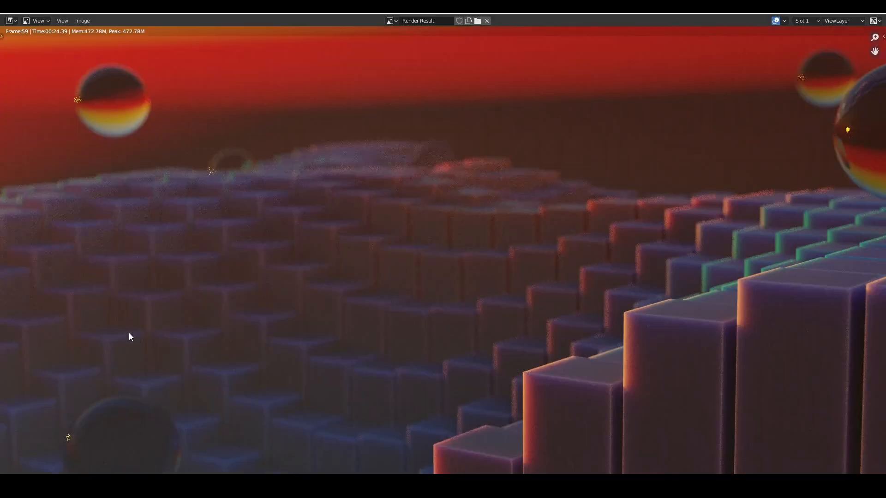
{"action": "key", "text": "Escape"}
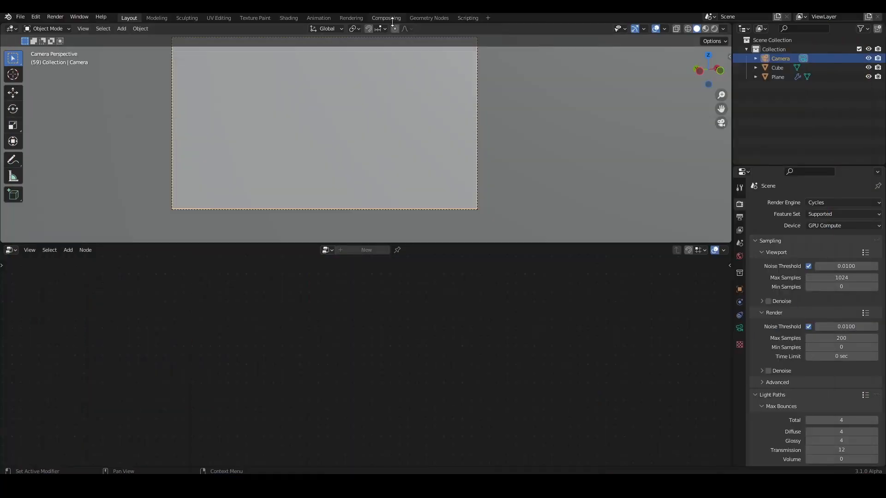
Enable compositing nodes and move the Render Layers node away from the Composite node in a maximized editor.
{"action": "left_click", "coordinate": [386, 17]}
{"action": "left_click", "coordinate": [116, 30]}
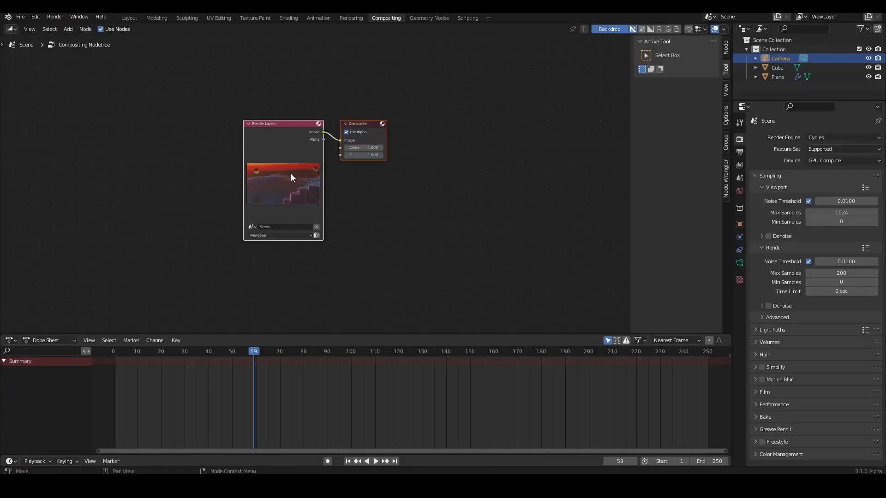
{"action": "key", "text": "ctrl+space"}
{"action": "scroll", "coordinate": [314, 164], "scroll_direction": "up", "scroll_amount": 1}
{"action": "left_click_drag", "start_coordinate": [388, 168], "coordinate": [157, 158]}
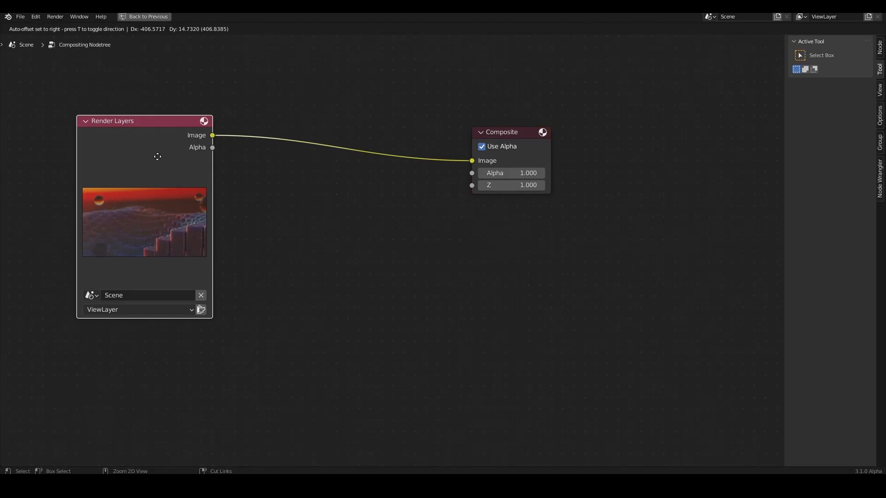
{"action": "middle_click_drag", "start_coordinate": [320, 153], "coordinate": [327, 200]}
Insert a Denoise node between Render Layers and Composite and preview its output through a Viewer node above Composite.
{"action": "key", "text": "shift+a"}
{"action": "left_click", "coordinate": [326, 132]}
{"action": "type", "text": "de"}
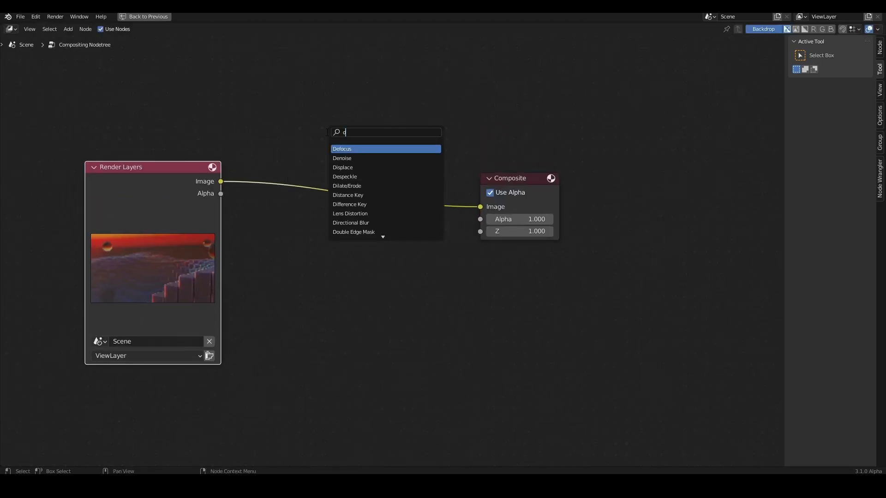
{"action": "left_click", "coordinate": [355, 159]}
{"action": "left_click", "coordinate": [351, 200]}
{"action": "left_click", "coordinate": [352, 184], "text": "ctrl+shift"}
{"action": "left_click_drag", "start_coordinate": [475, 186], "coordinate": [515, 112]}
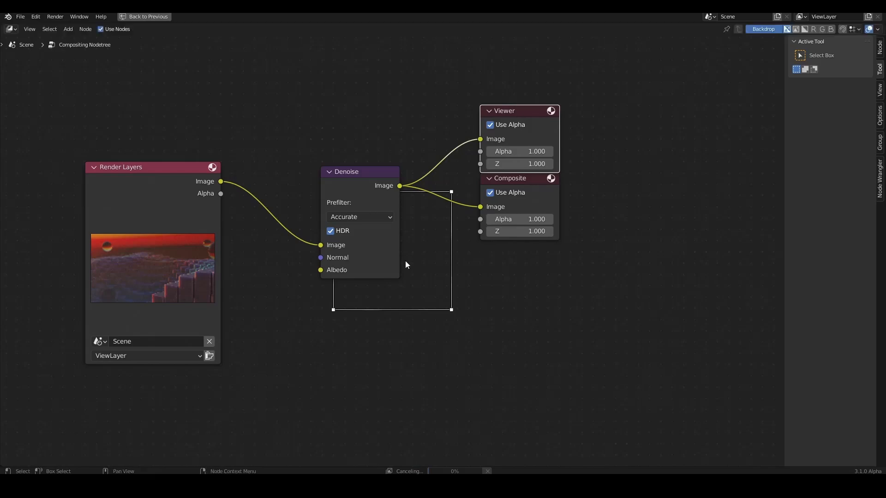
{"action": "scroll", "coordinate": [378, 402], "scroll_direction": "down", "scroll_amount": 2}
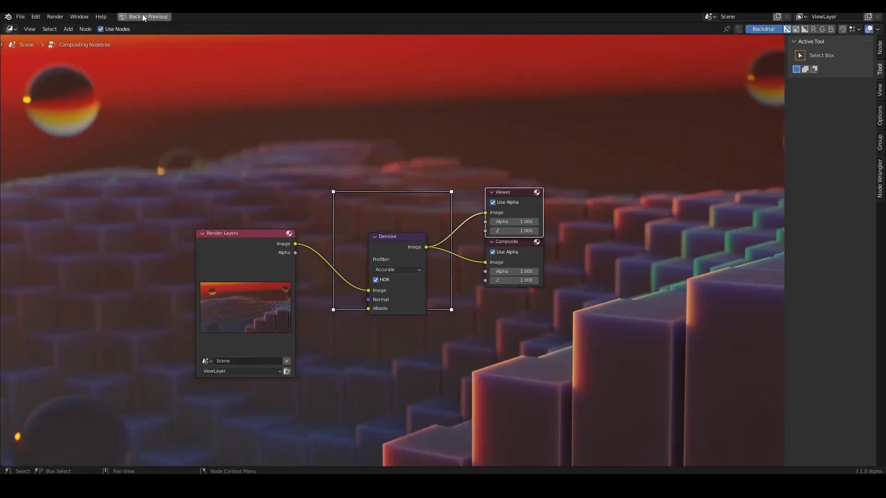
Return to the layout workspace and hide the volume cube to expose the blocks and spheres.
{"action": "left_click", "coordinate": [127, 18]}
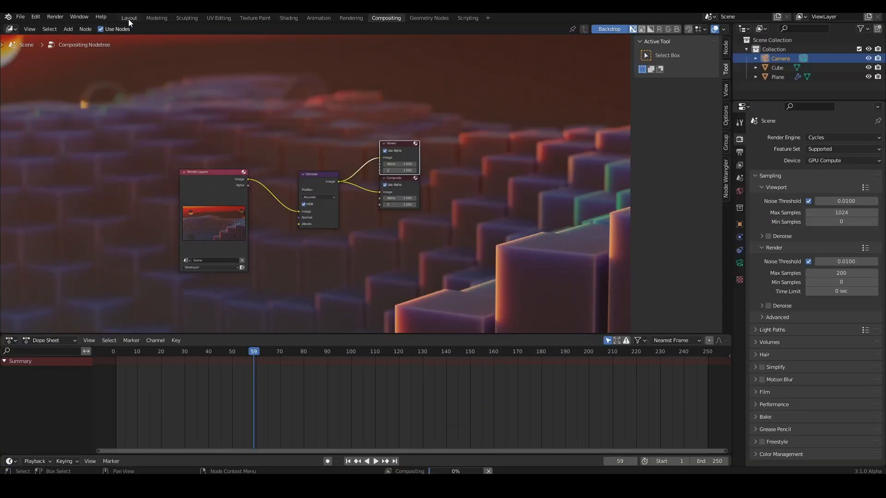
{"action": "left_click", "coordinate": [130, 17]}
{"action": "scroll", "coordinate": [472, 142], "scroll_direction": "down", "scroll_amount": 2}
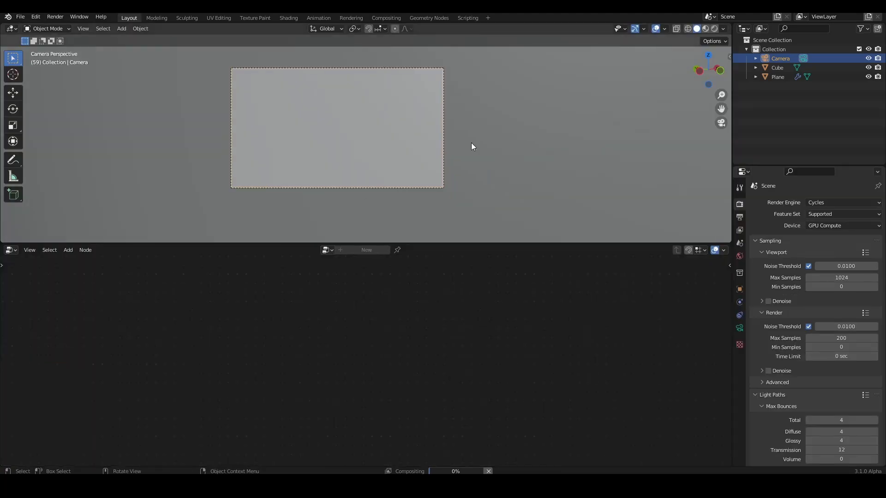
{"action": "middle_click_drag", "start_coordinate": [436, 88], "coordinate": [544, 127]}
{"action": "scroll", "coordinate": [543, 127], "scroll_direction": "down", "scroll_amount": 4}
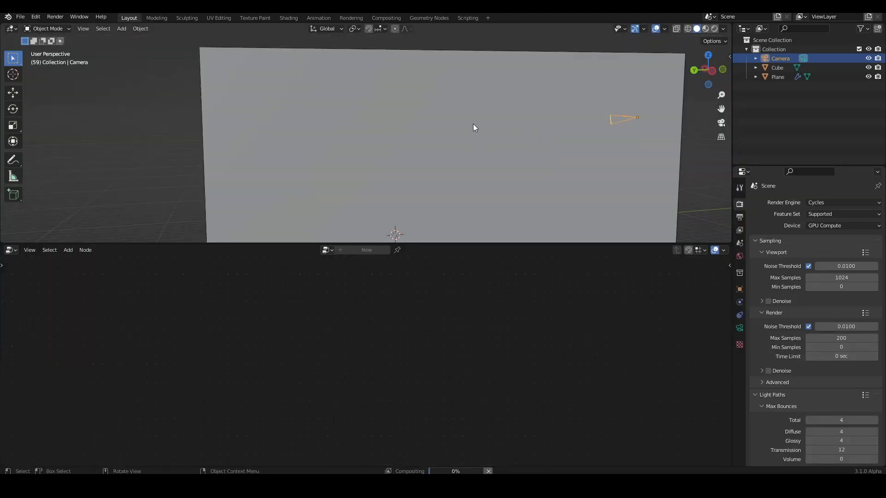
{"action": "left_click", "coordinate": [473, 124]}
{"action": "key", "text": "h"}
{"action": "scroll", "coordinate": [498, 143], "scroll_direction": "up", "scroll_amount": 4}
{"action": "middle_click_drag", "start_coordinate": [499, 145], "coordinate": [334, 118]}
{"action": "scroll", "coordinate": [333, 117], "scroll_direction": "down", "scroll_amount": 2}
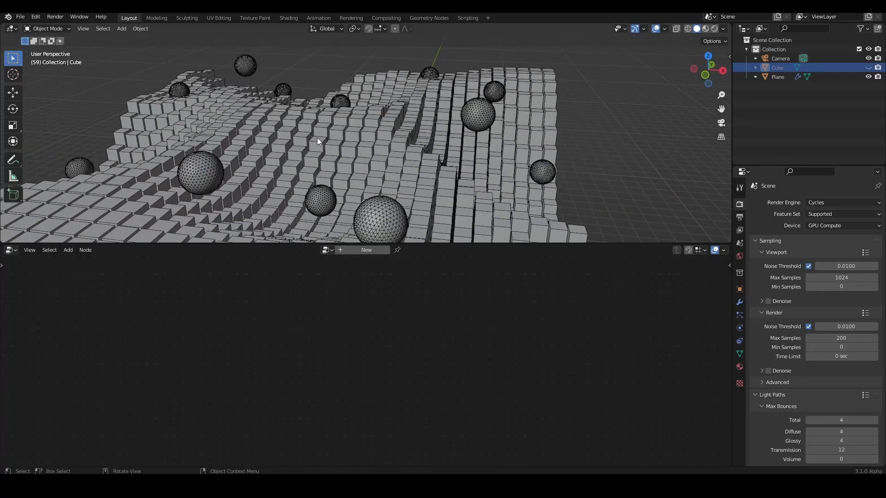
Select the plane and examine its geometry node tree from Extrude Mesh back to Scale Elements.
{"action": "left_click", "coordinate": [317, 138]}
{"action": "scroll", "coordinate": [222, 357], "scroll_direction": "down", "scroll_amount": 4}
{"action": "middle_click_drag", "start_coordinate": [278, 359], "coordinate": [415, 352]}
{"action": "left_click", "coordinate": [355, 310]}
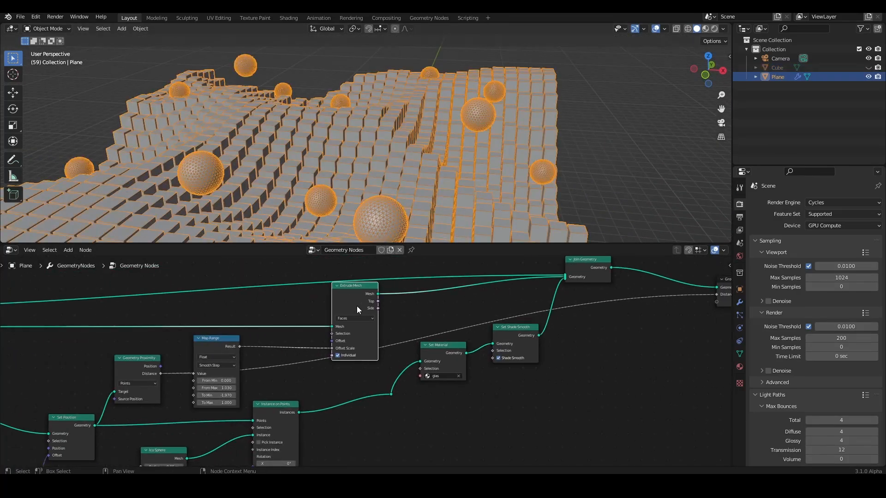
{"action": "scroll", "coordinate": [323, 307], "scroll_direction": "down", "scroll_amount": 3}
{"action": "middle_click_drag", "start_coordinate": [249, 299], "coordinate": [346, 304]}
{"action": "scroll", "coordinate": [221, 306], "scroll_direction": "up", "scroll_amount": 2}
{"action": "left_click_drag", "start_coordinate": [119, 318], "coordinate": [115, 317]}
{"action": "scroll", "coordinate": [217, 333], "scroll_direction": "down", "scroll_amount": 3}
{"action": "middle_click_drag", "start_coordinate": [217, 333], "coordinate": [275, 319]}
{"action": "scroll", "coordinate": [275, 318], "scroll_direction": "up", "scroll_amount": 3}
{"action": "mouse_move", "coordinate": [405, 315]}
{"action": "middle_mouse_down"}
{"action": "mouse_move", "coordinate": [390, 316]}
{"action": "mouse_move", "coordinate": [404, 322]}
{"action": "middle_mouse_up"}
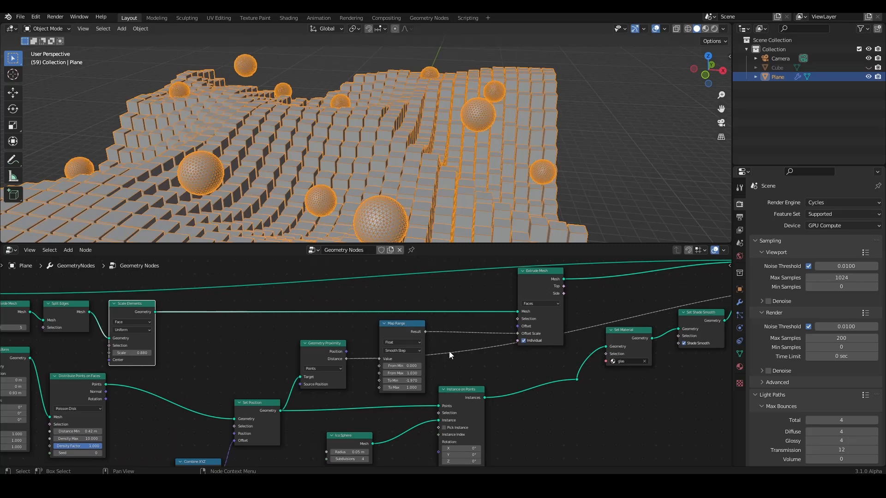
Move the Extrude Mesh node slightly closer to Map Range and bring the whole node tree into view.
{"action": "scroll", "coordinate": [449, 353], "scroll_direction": "down", "scroll_amount": 5}
{"action": "middle_click_drag", "start_coordinate": [447, 358], "coordinate": [400, 351]}
{"action": "scroll", "coordinate": [400, 352], "scroll_direction": "up", "scroll_amount": 6}
{"action": "left_click_drag", "start_coordinate": [318, 326], "coordinate": [318, 319]}
{"action": "scroll", "coordinate": [447, 343], "scroll_direction": "down", "scroll_amount": 1}
{"action": "scroll", "coordinate": [446, 342], "scroll_direction": "down", "scroll_amount": 1}
{"action": "middle_click_drag", "start_coordinate": [445, 343], "coordinate": [475, 346]}
{"action": "left_click_drag", "start_coordinate": [480, 298], "coordinate": [457, 298]}
{"action": "scroll", "coordinate": [299, 321], "scroll_direction": "down", "scroll_amount": 2}
{"action": "middle_click_drag", "start_coordinate": [299, 321], "coordinate": [276, 294]}
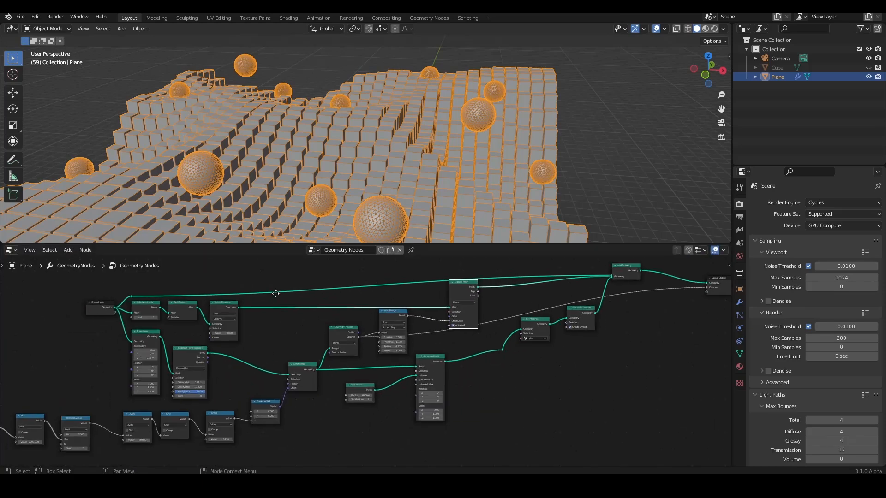
Hide the viewport overlays and inspect the blocks and spheres from a lower angle.
{"action": "middle_click_drag", "start_coordinate": [351, 185], "coordinate": [583, 83]}
{"action": "left_click", "coordinate": [659, 29]}
{"action": "middle_click_drag", "start_coordinate": [440, 174], "coordinate": [414, 178]}
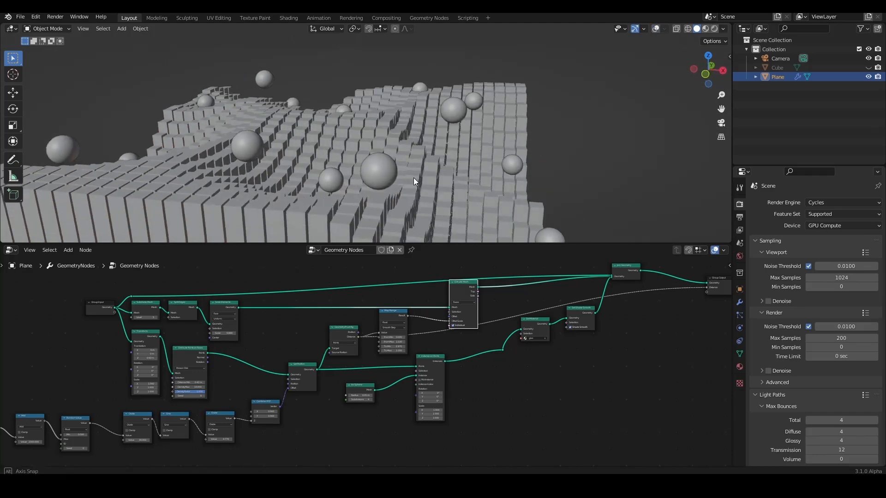